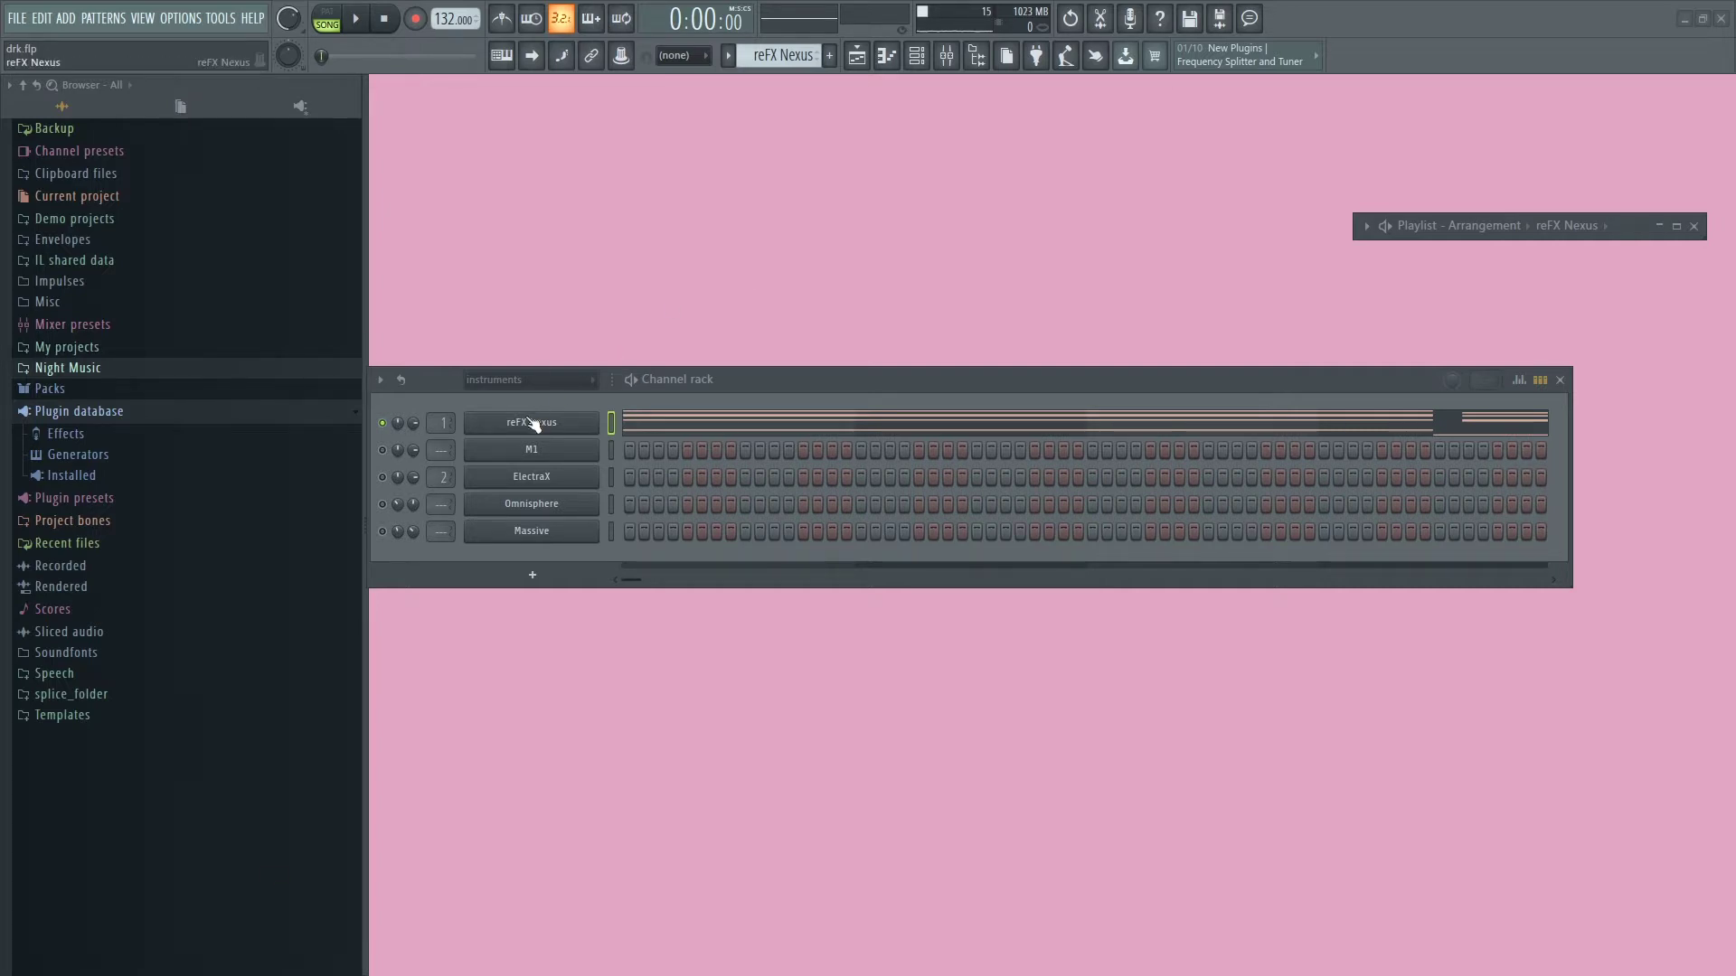
Step: Open the reFX Nexus chord pattern in the piano roll, enlarge the editor and view all its notes
right_click(584, 420)
click(633, 424)
scroll(1254, 372, down, 3)
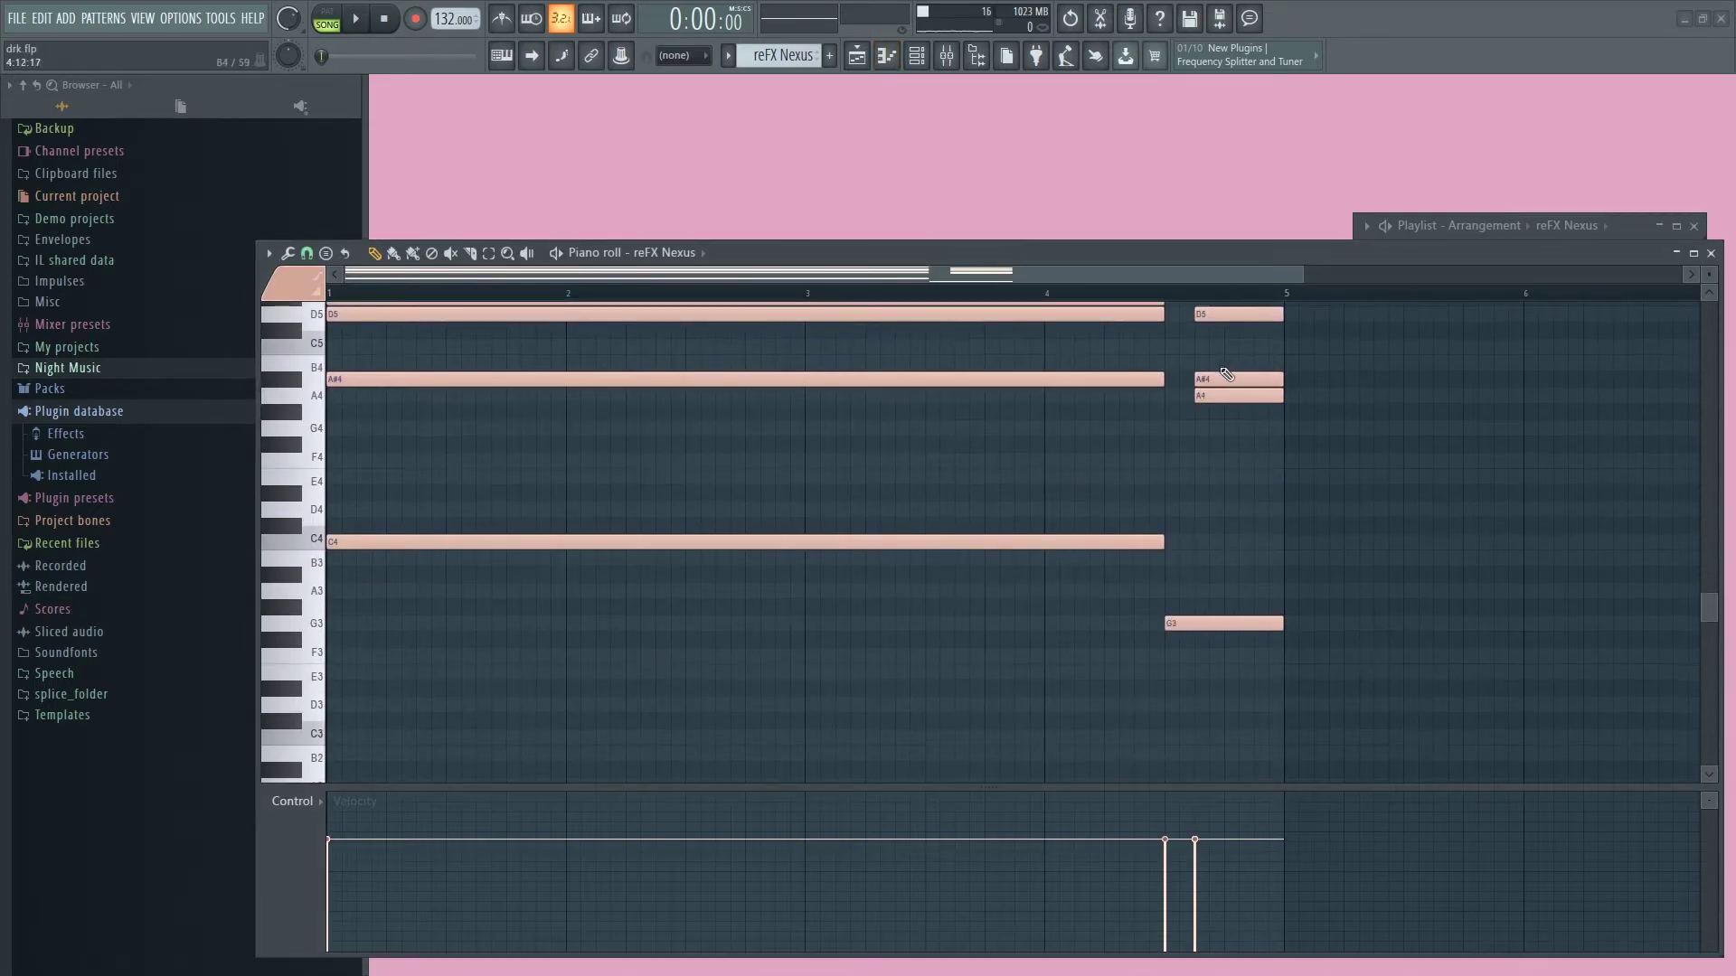
scroll(1201, 380, up, 4)
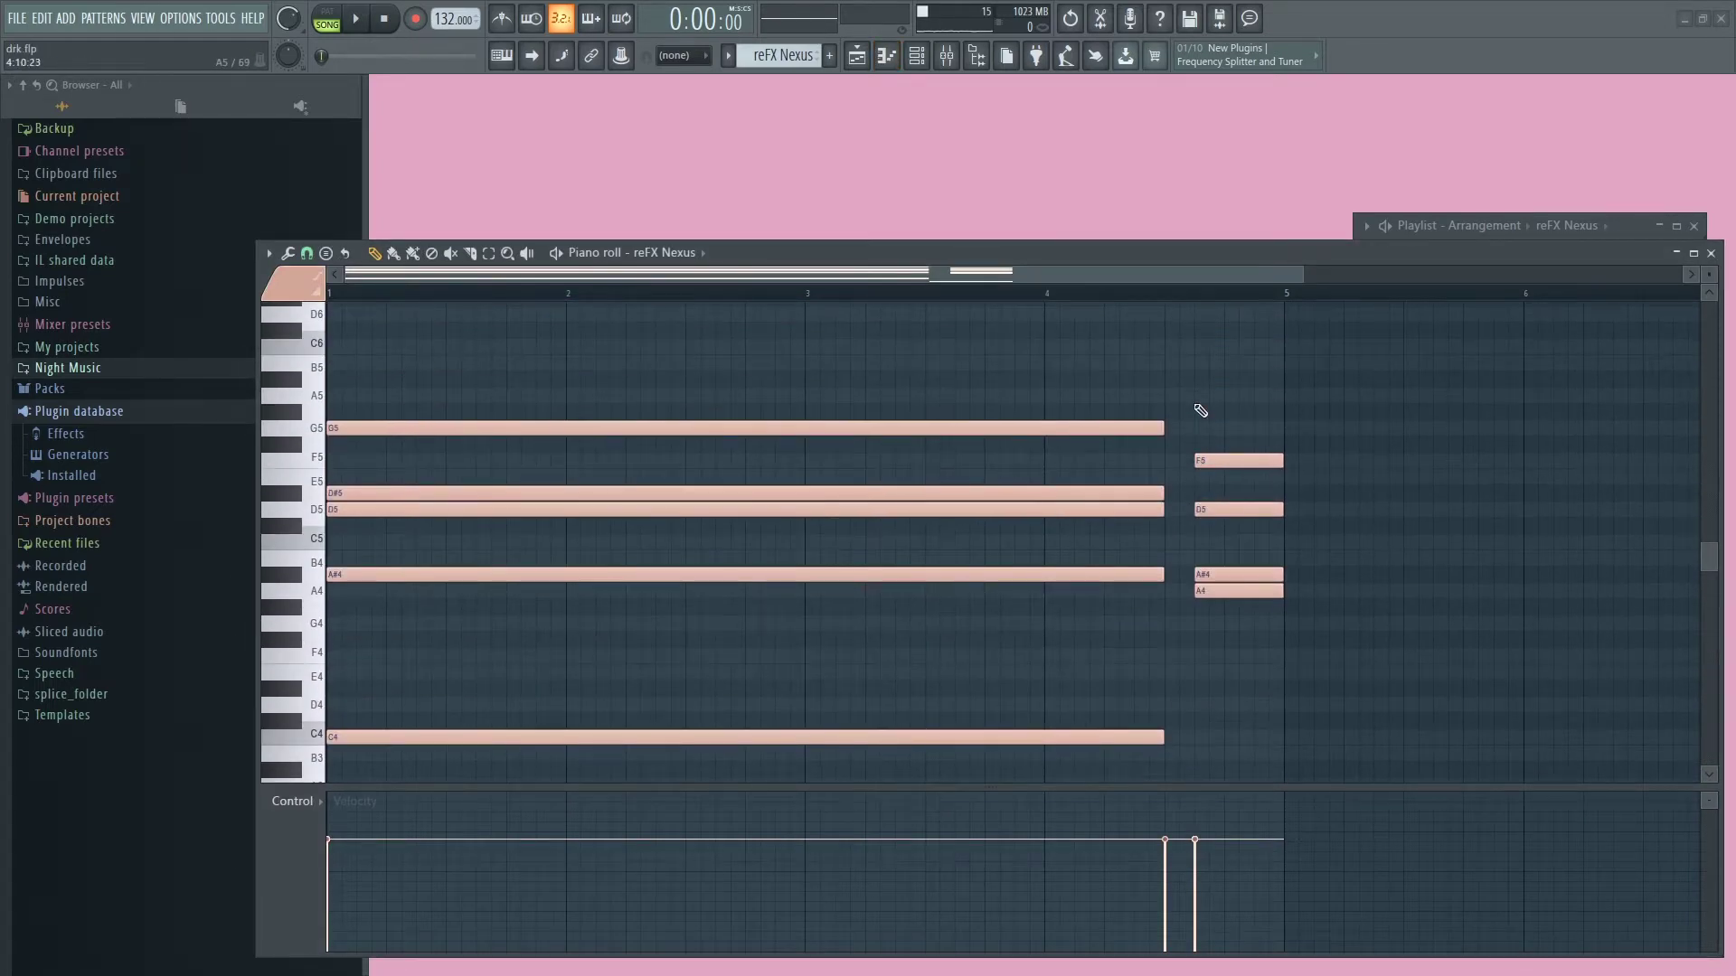
click(1696, 256)
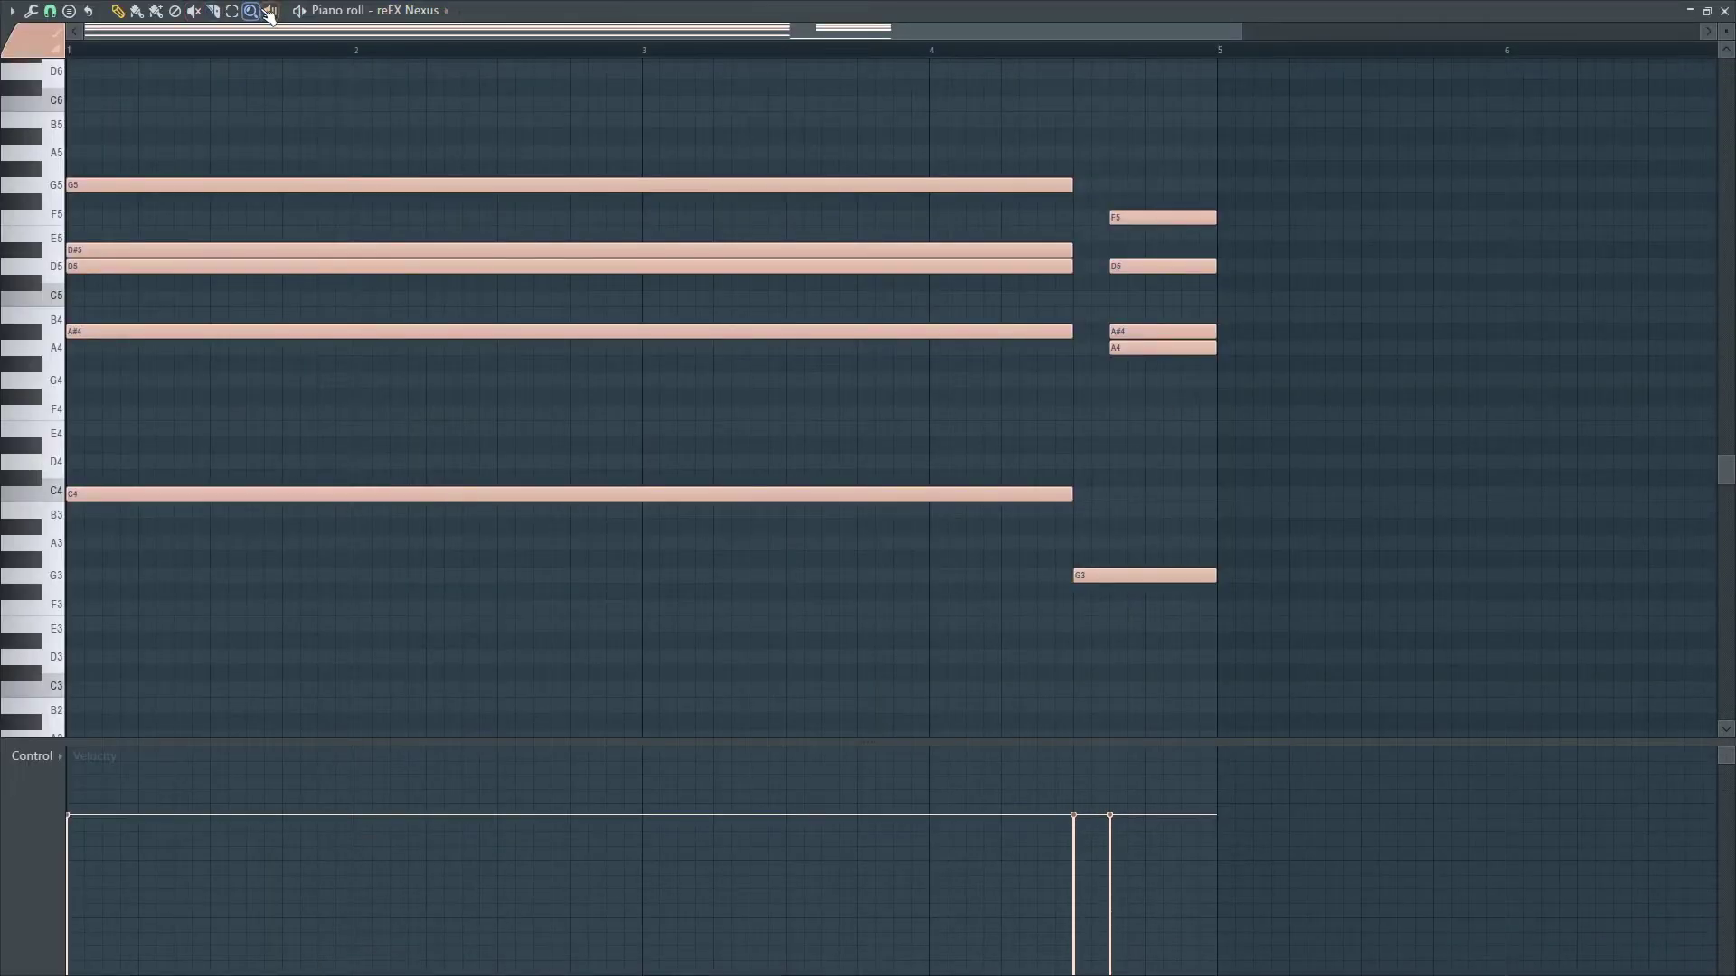
Step: Play back the reFX Nexus chord progression from the start and close the piano roll
drag(319, 286, 1155, 453)
key(space)
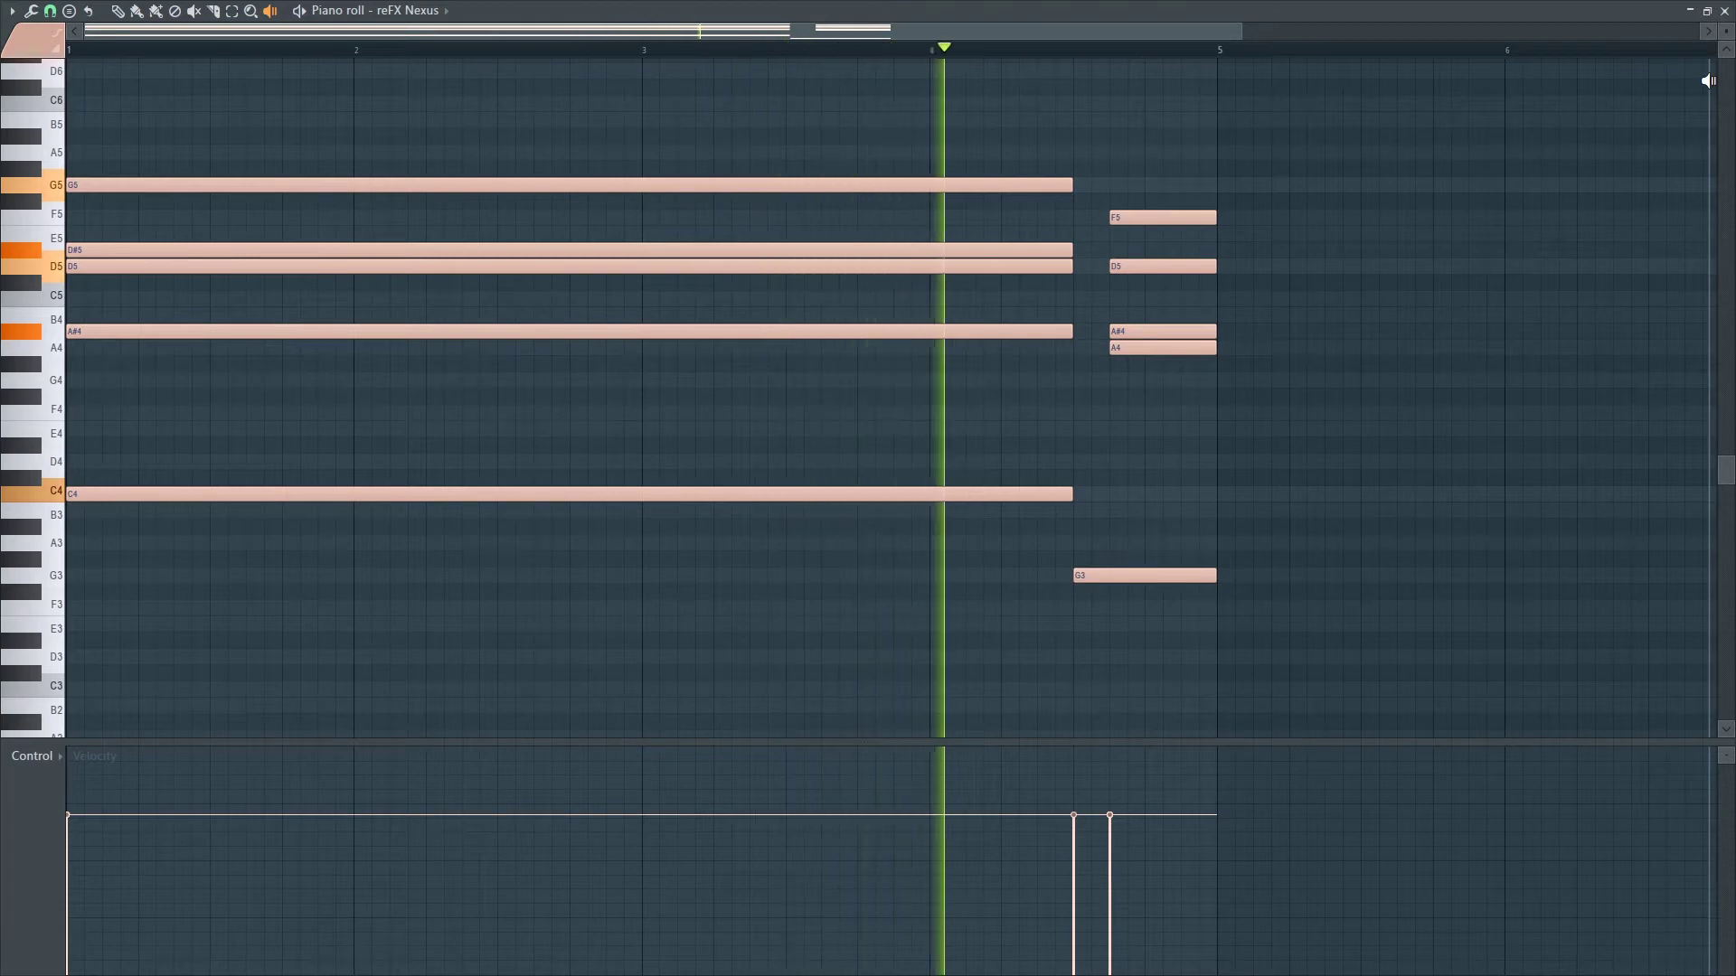
key(space)
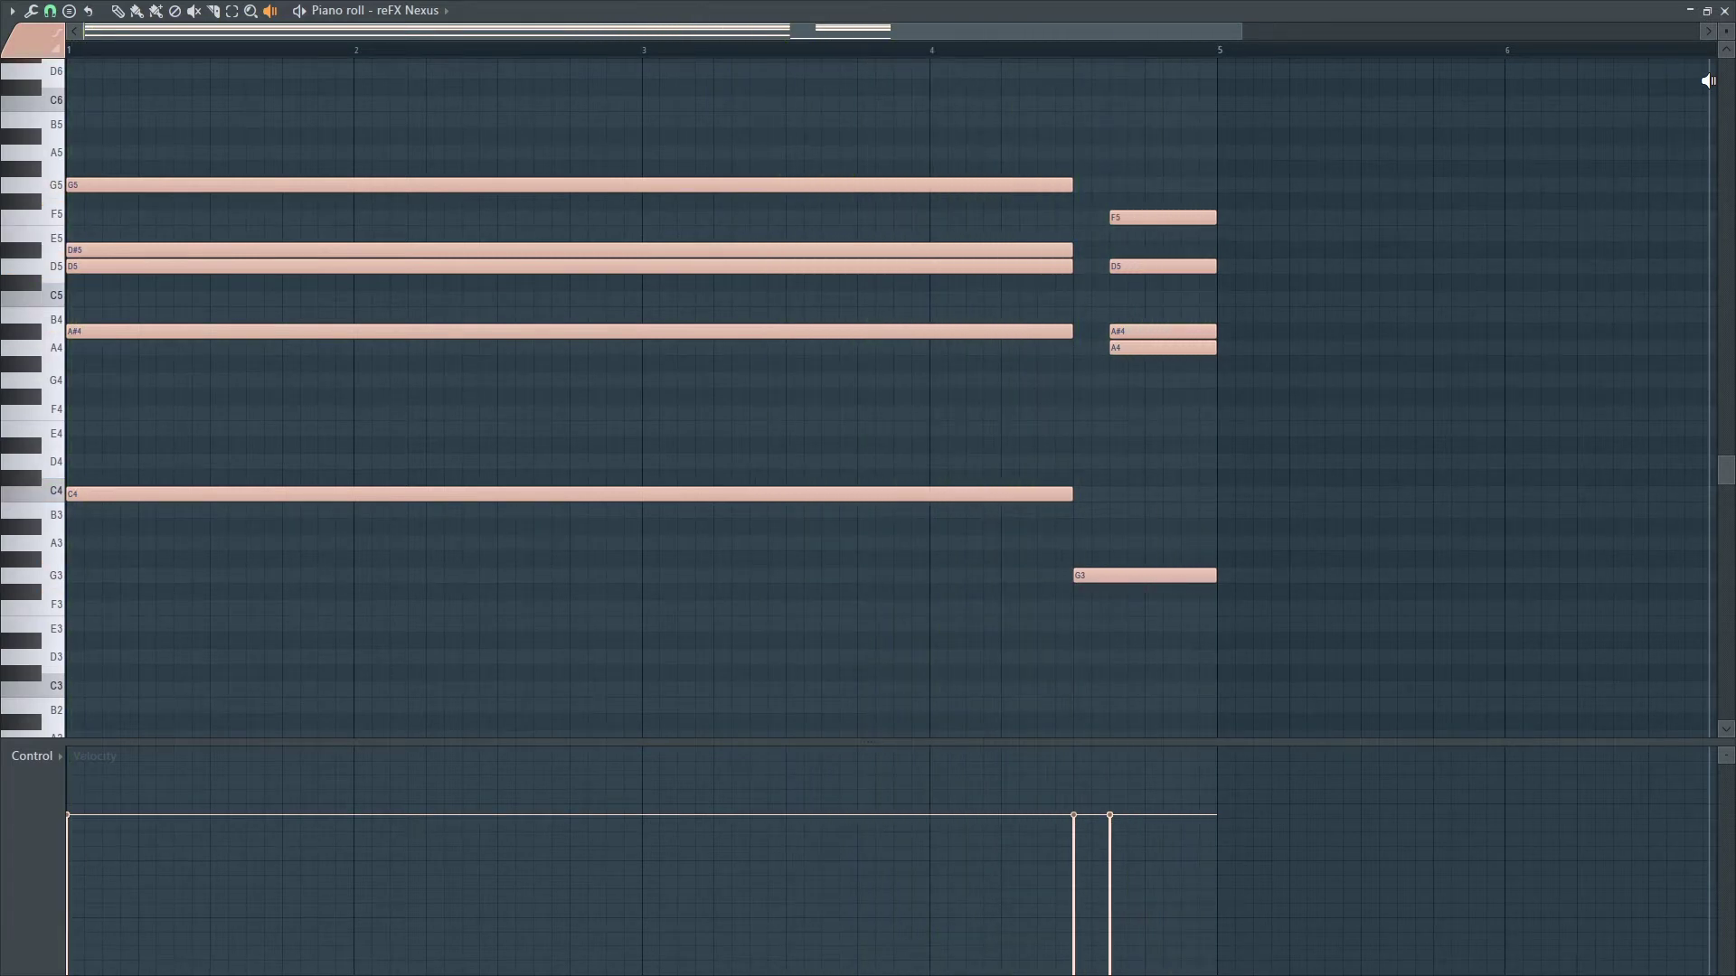
click(1724, 10)
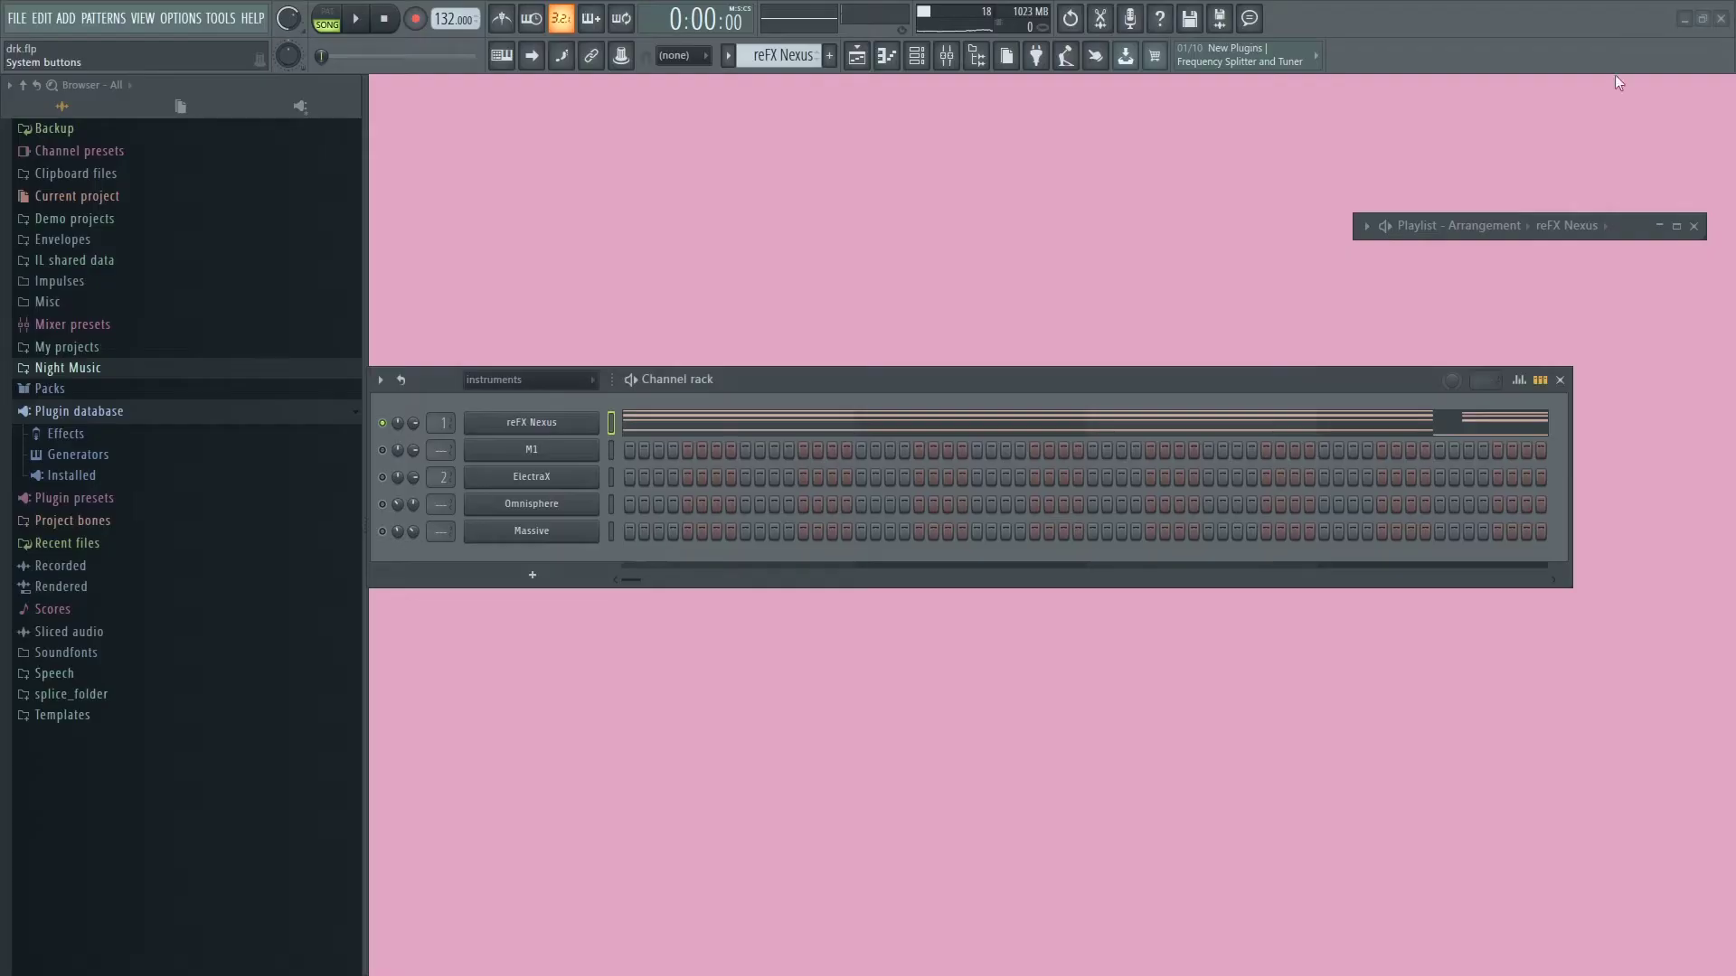
Step: Preview the ART_Reset_Kick and ART_Hi_Life_Clap samples in their channel settings
click(528, 419)
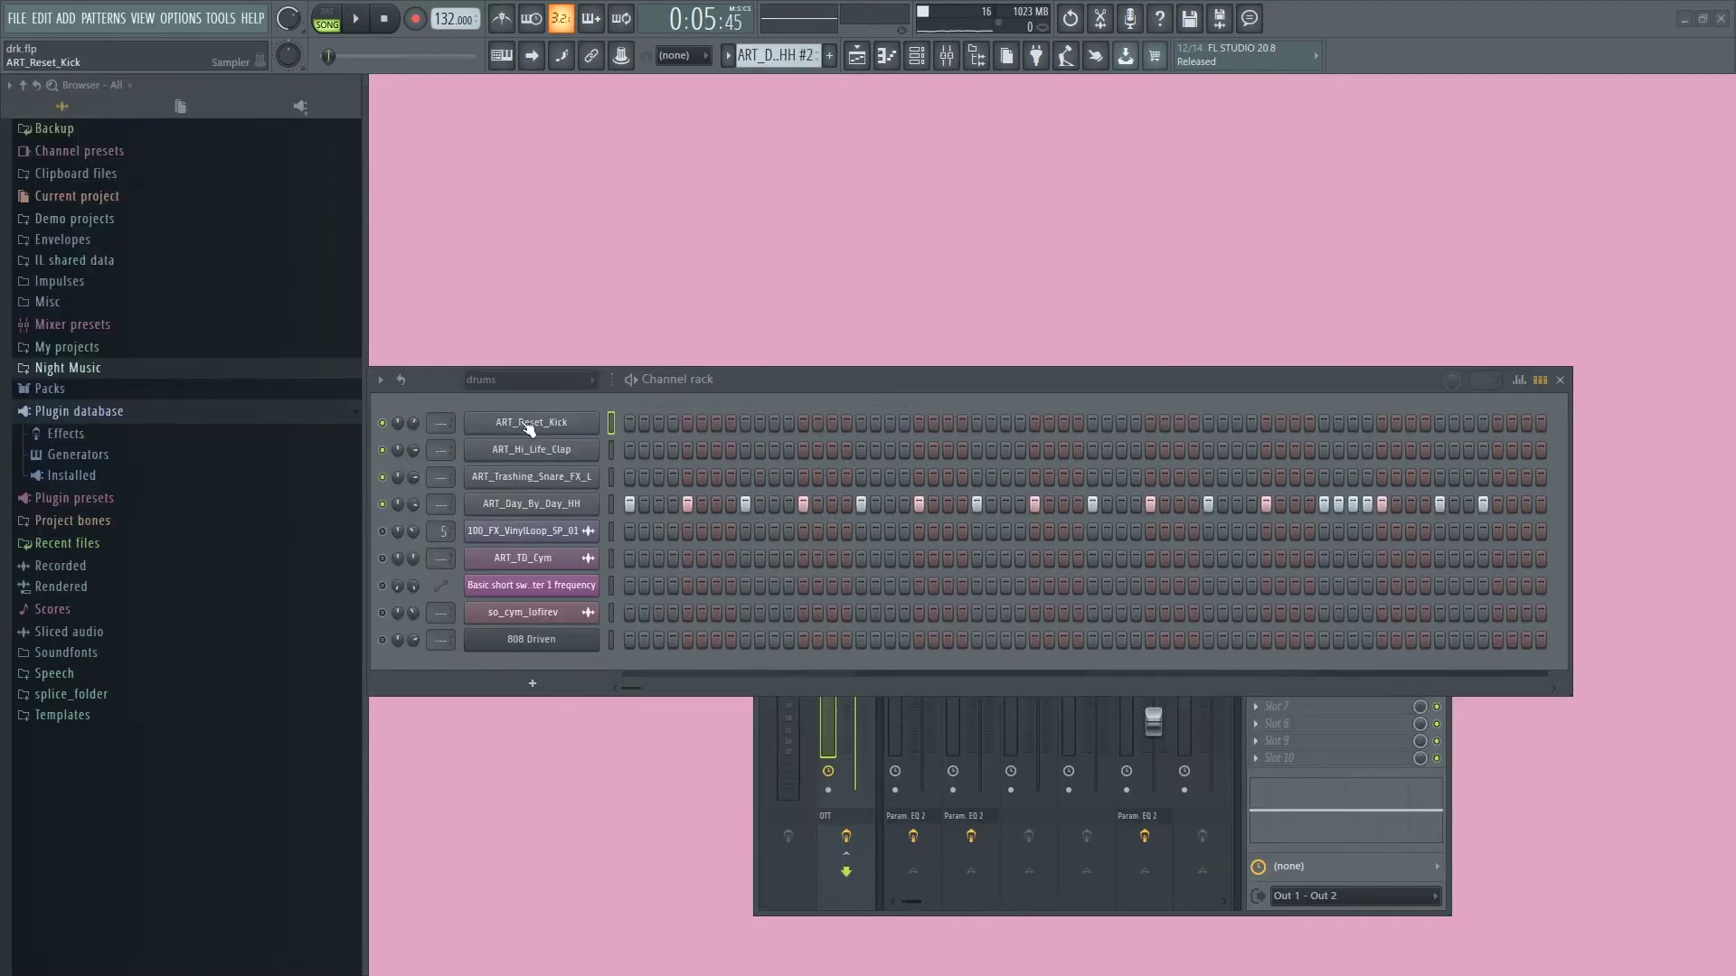
click(529, 425)
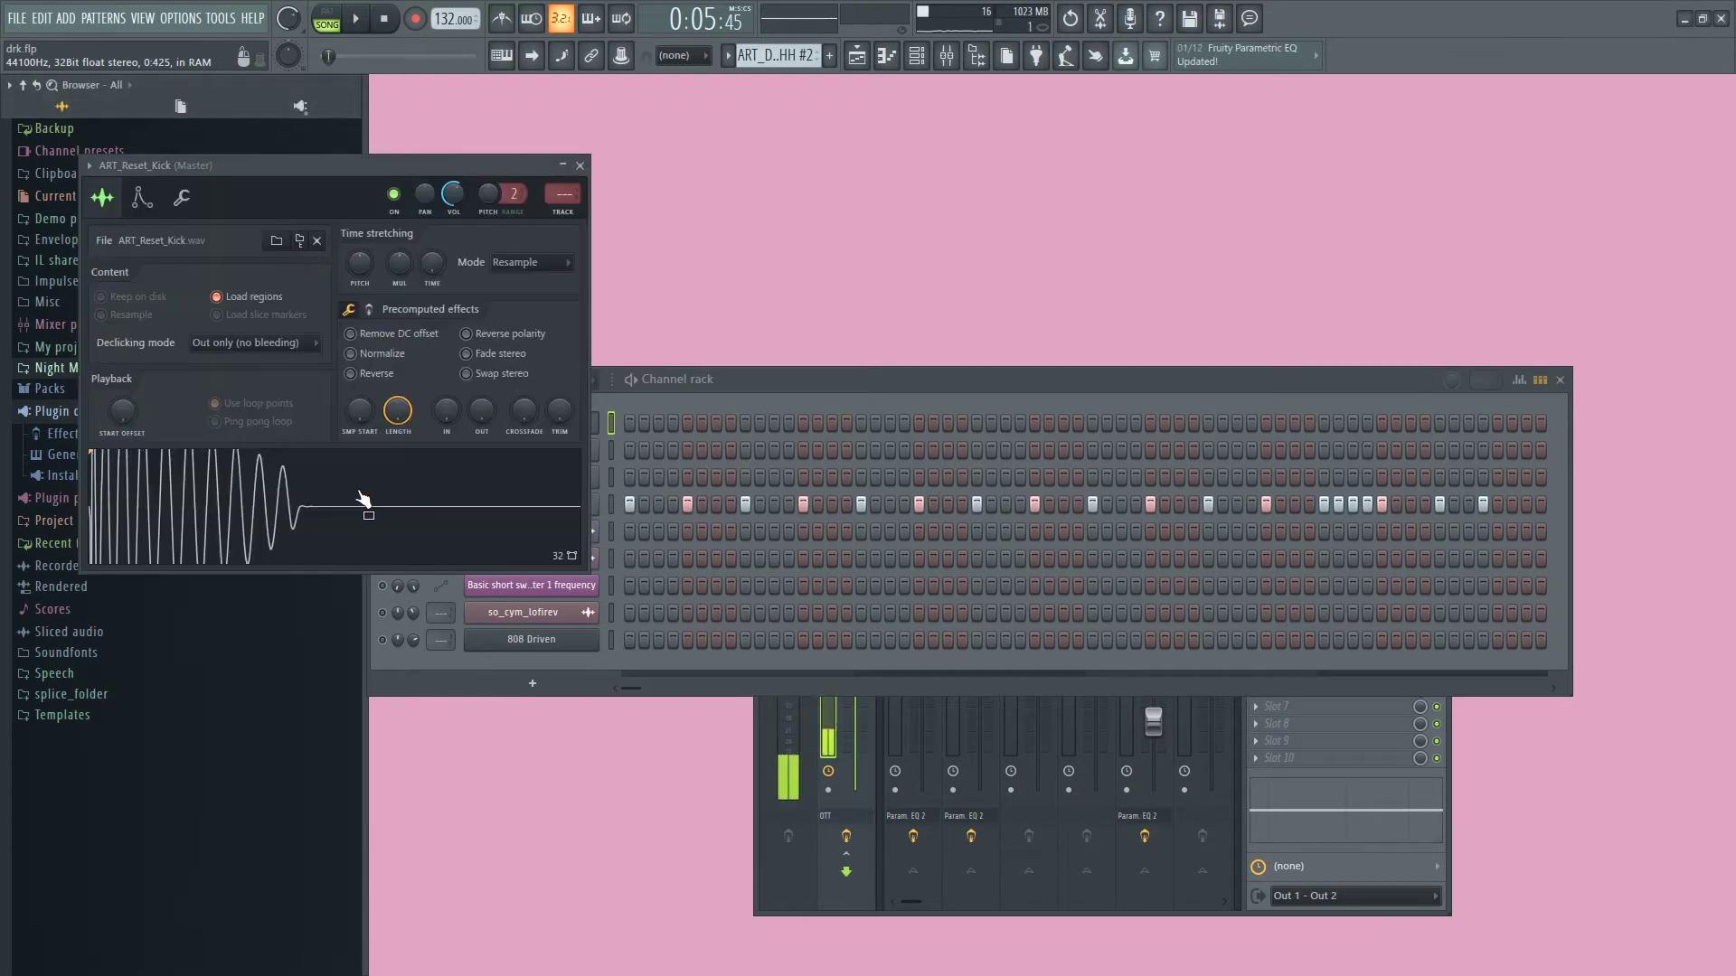
click(580, 167)
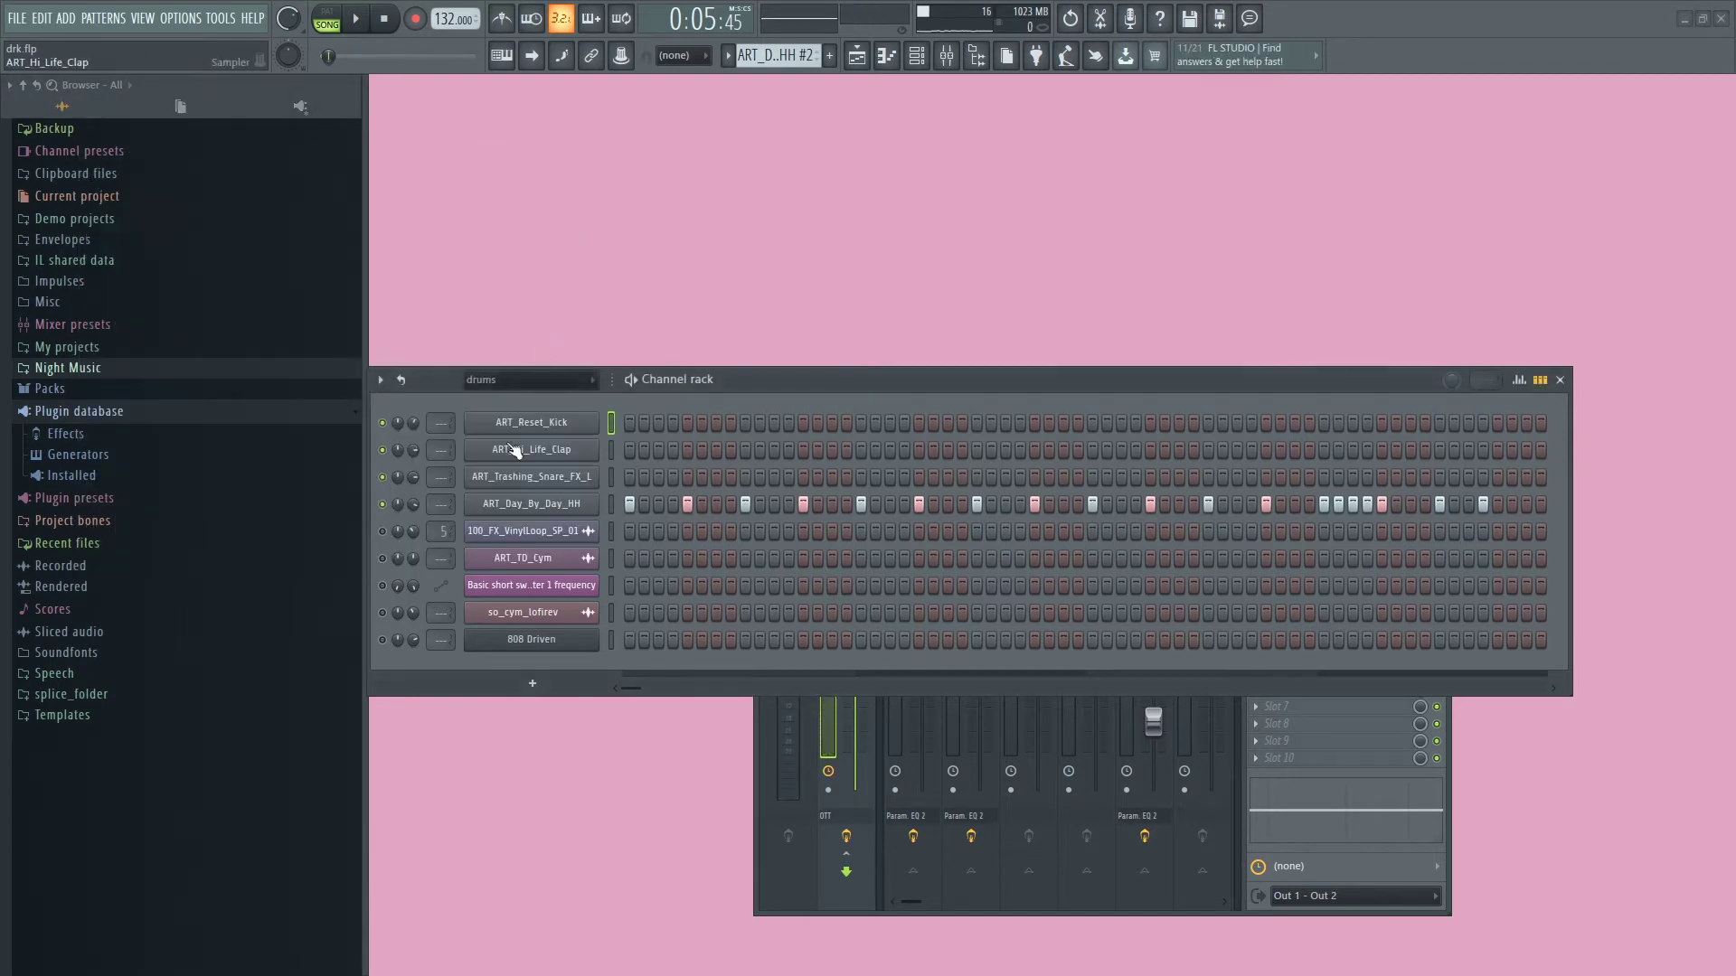
click(546, 452)
click(552, 478)
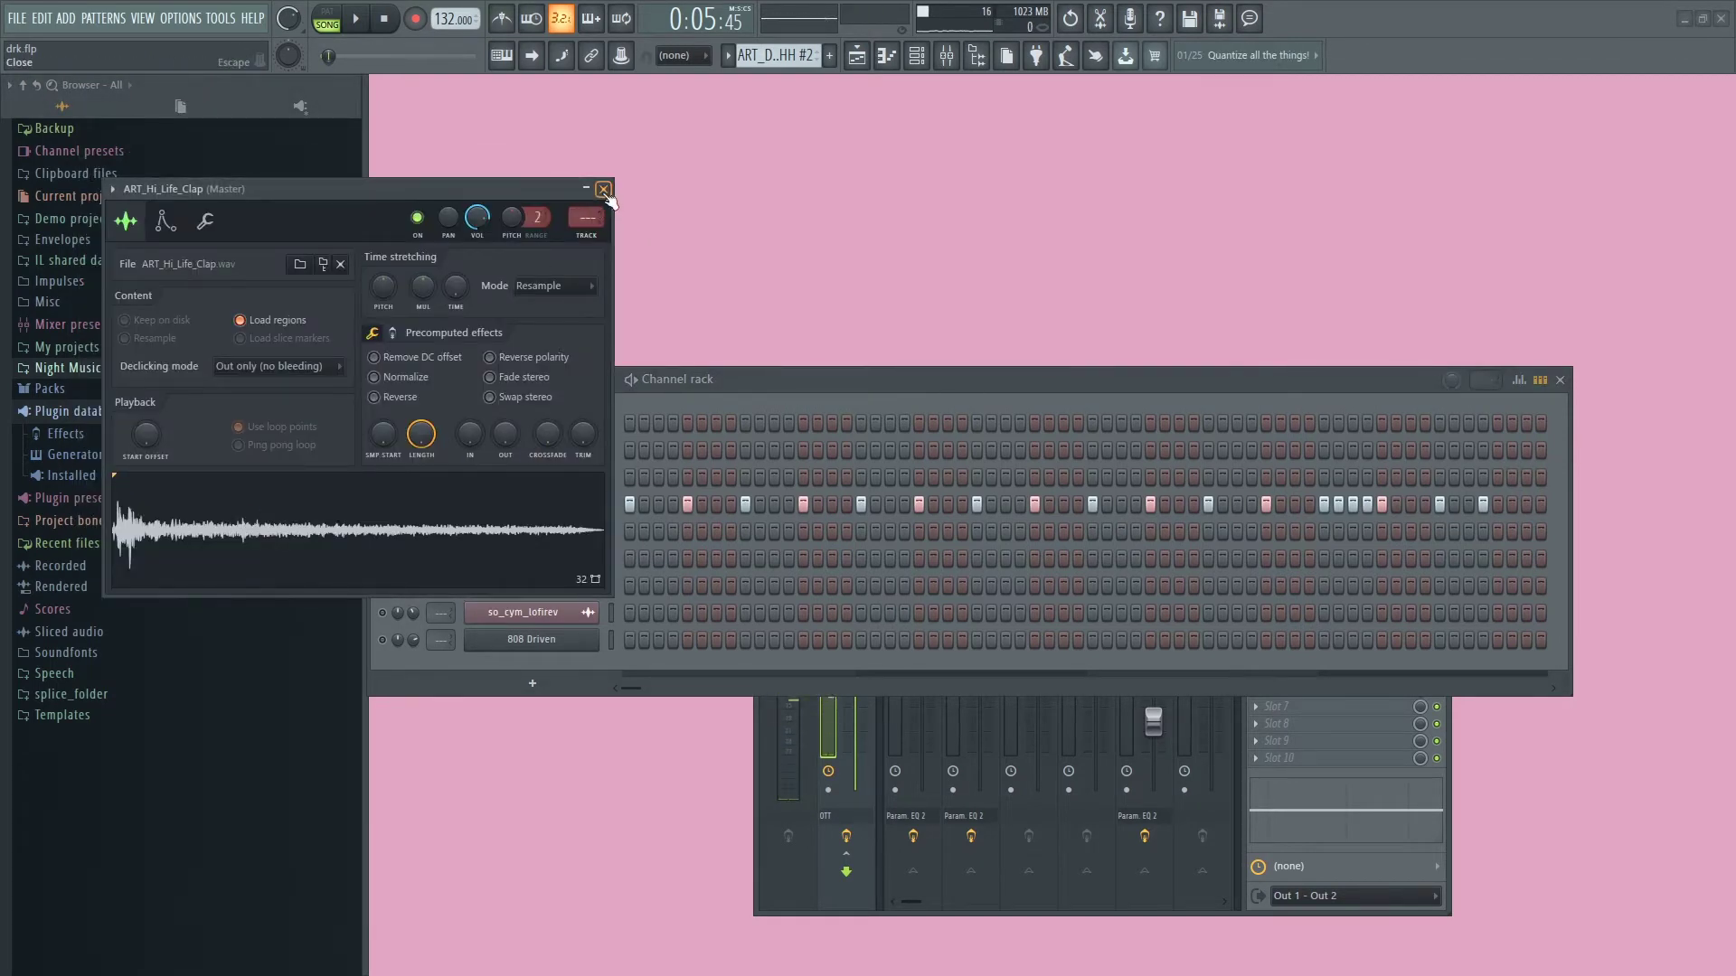
Step: Preview the ART_Trashing_Snare_FX_L and ART_Day_By_Day_HH samples in their channel settings
click(553, 479)
click(540, 486)
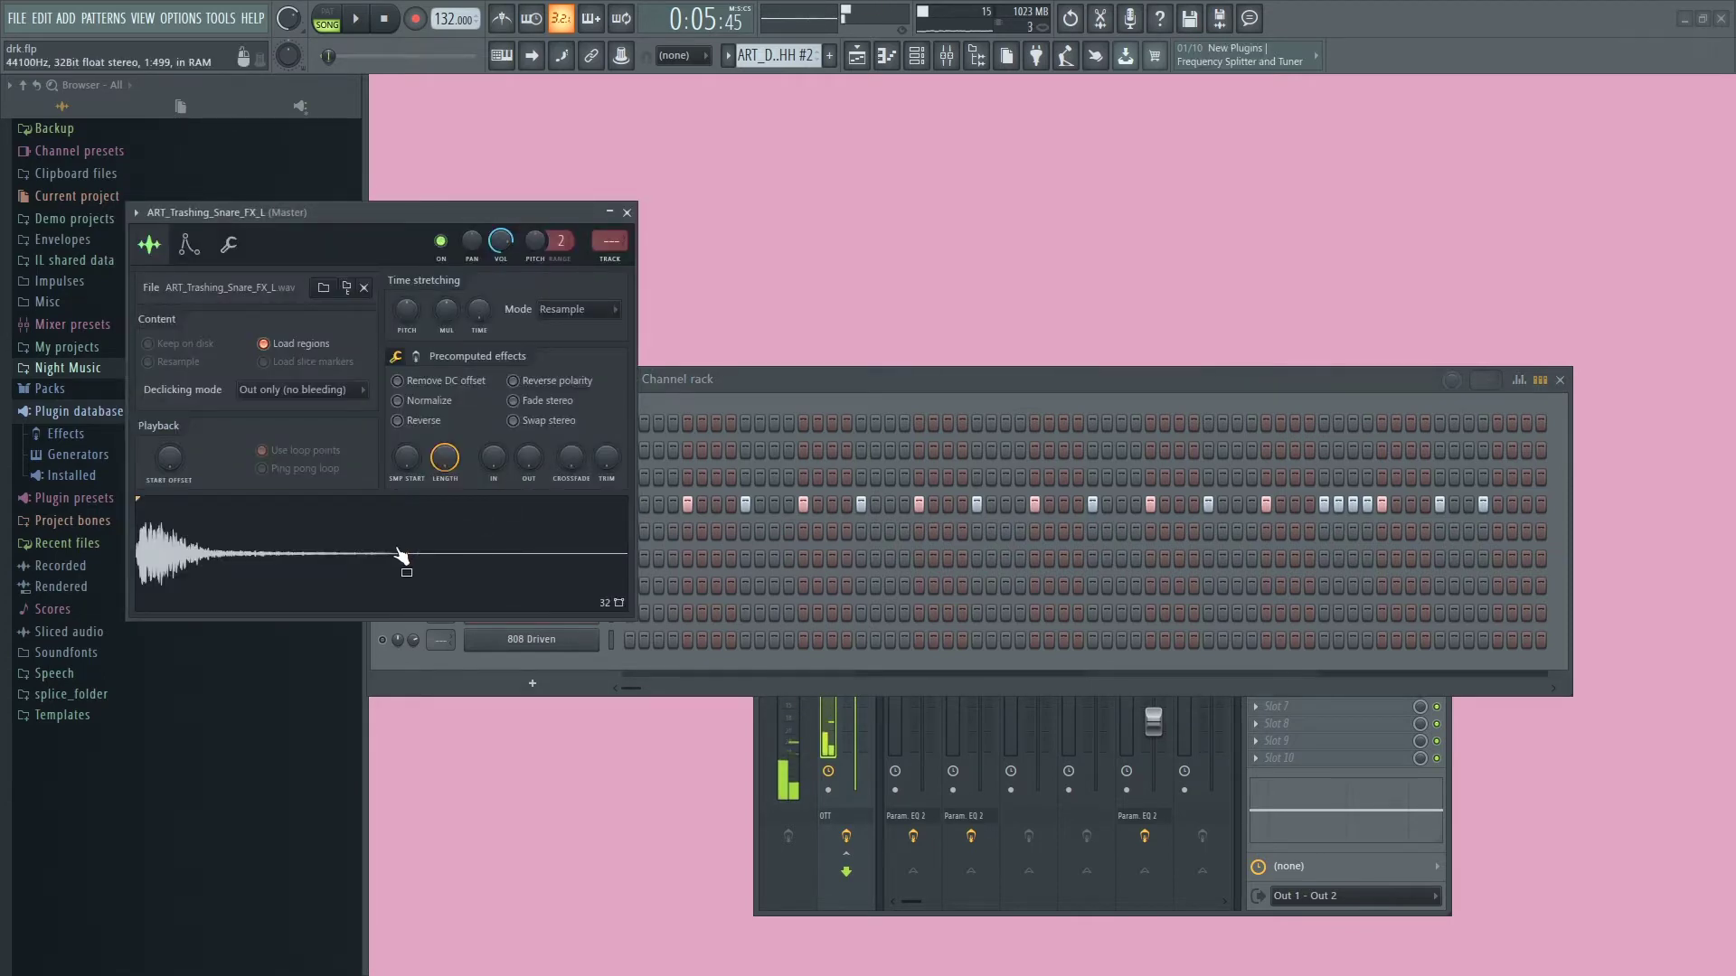
key(F6)
click(590, 506)
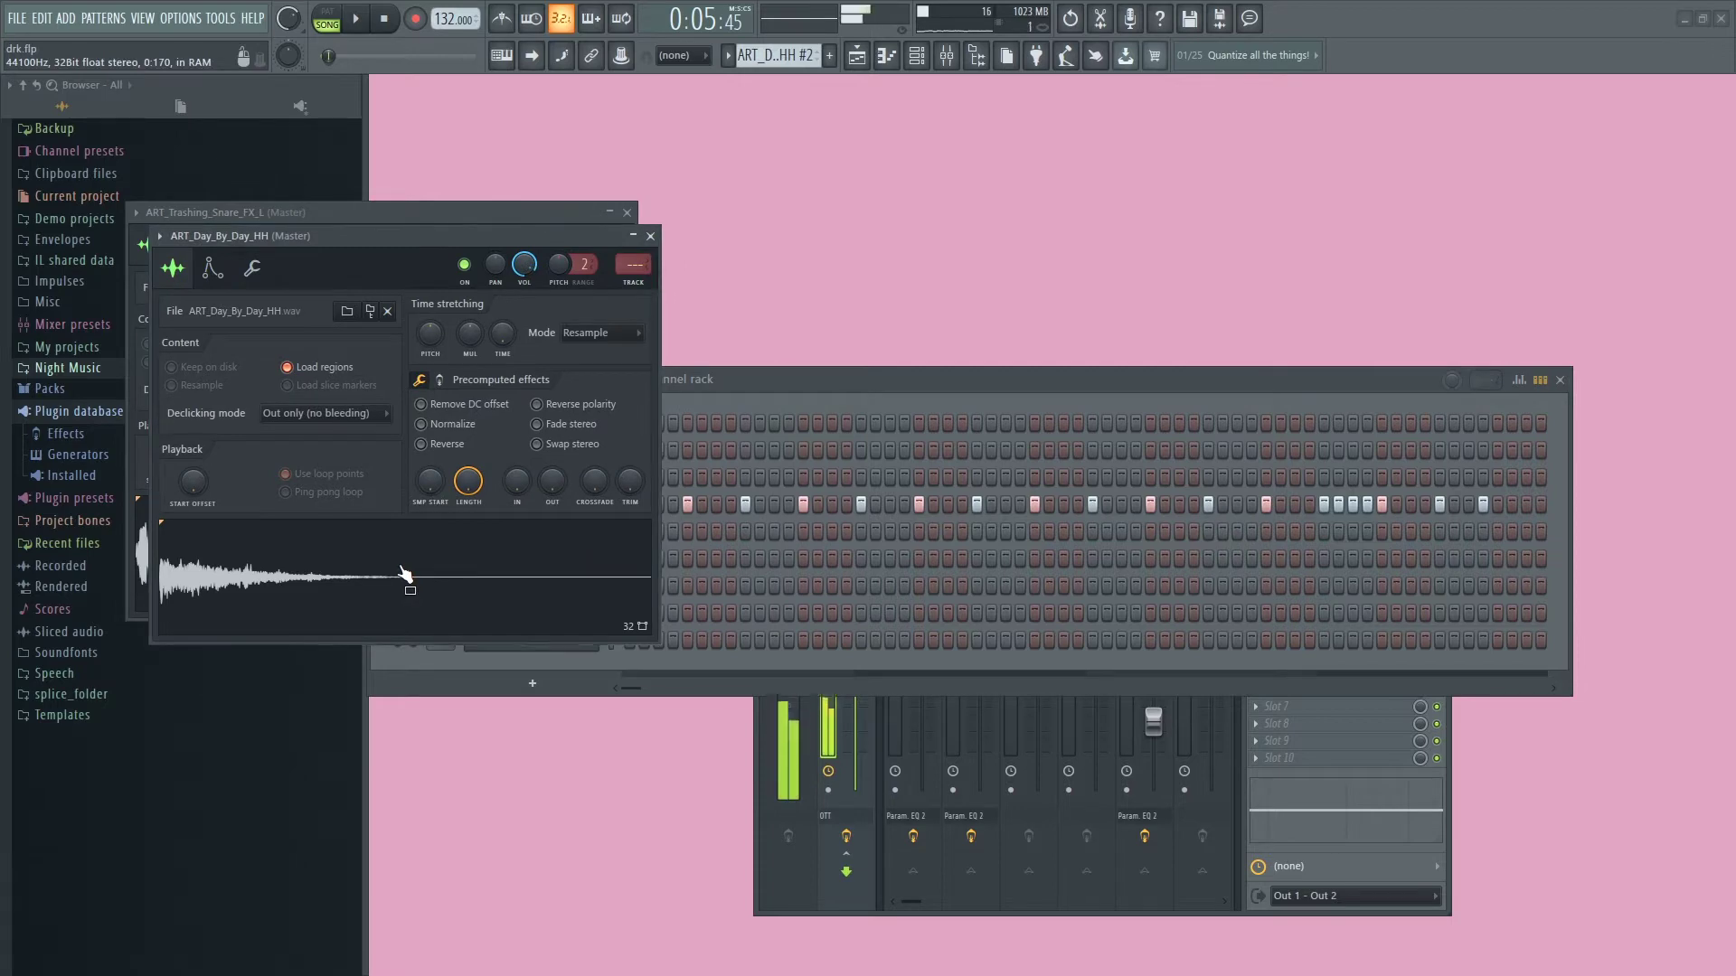
Step: Show the playlist full-size with the beginning of the arrangement in view
click(886, 55)
click(1724, 10)
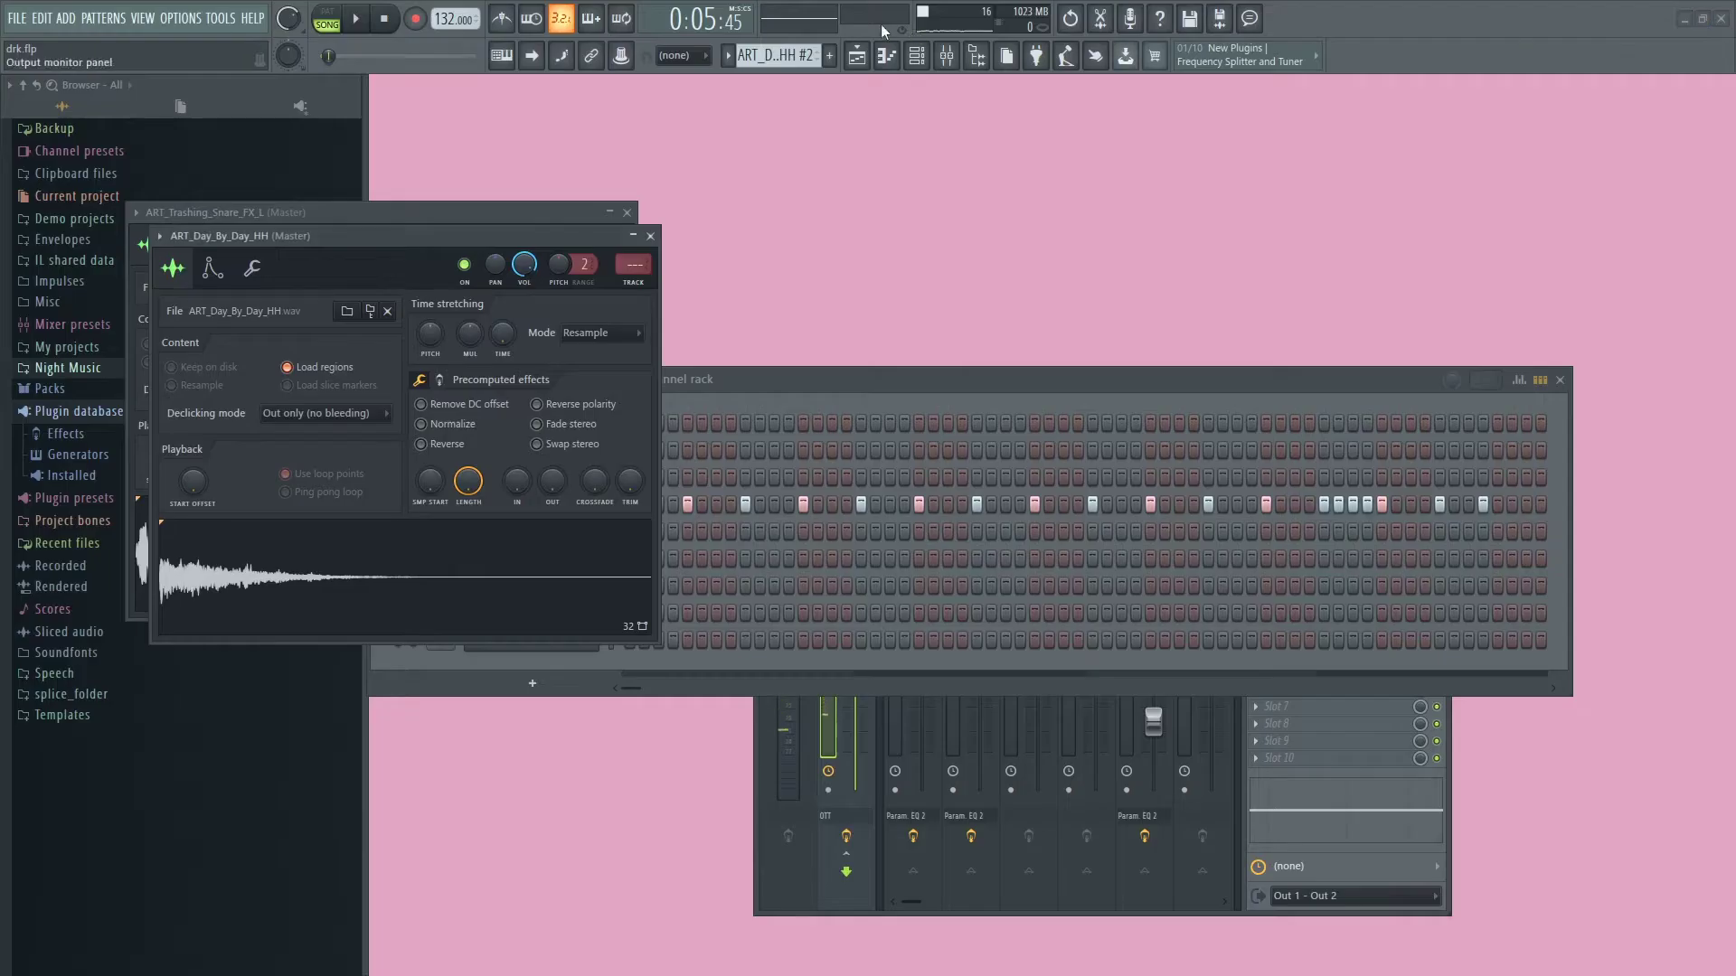
click(881, 24)
drag(555, 52, 243, 75)
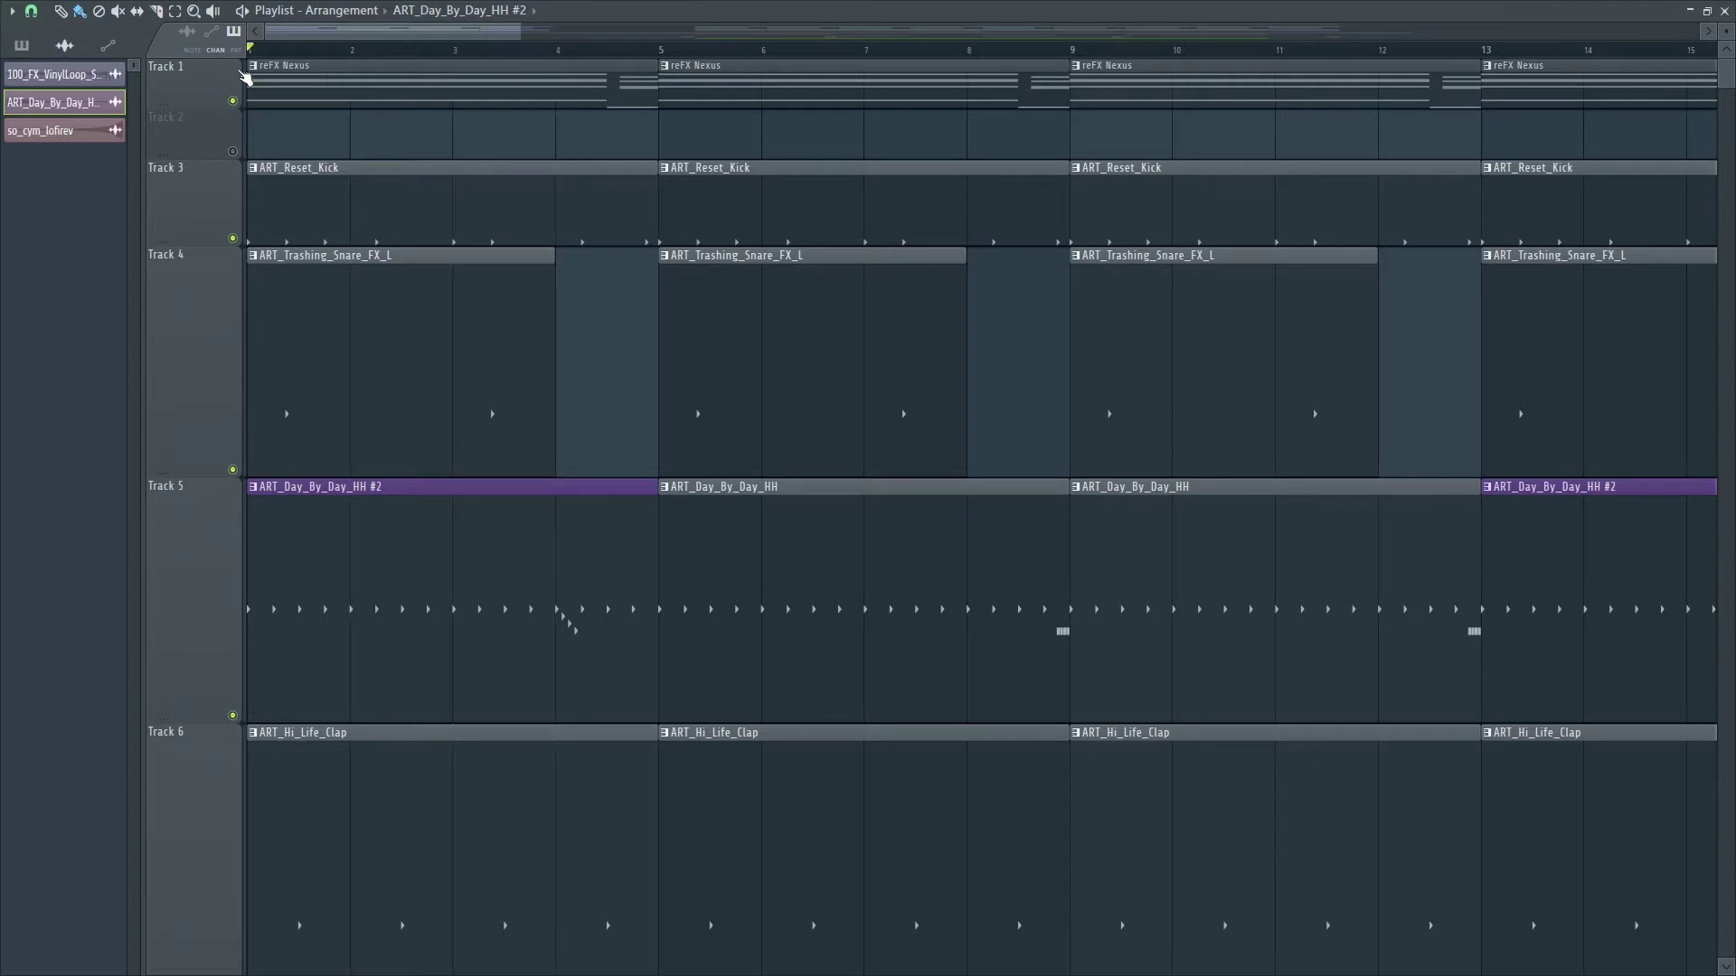
Step: Play the opening bars of the arrangement with the kick, snare, hi-hat and clap tracks in view
scroll(748, 370, down, 3)
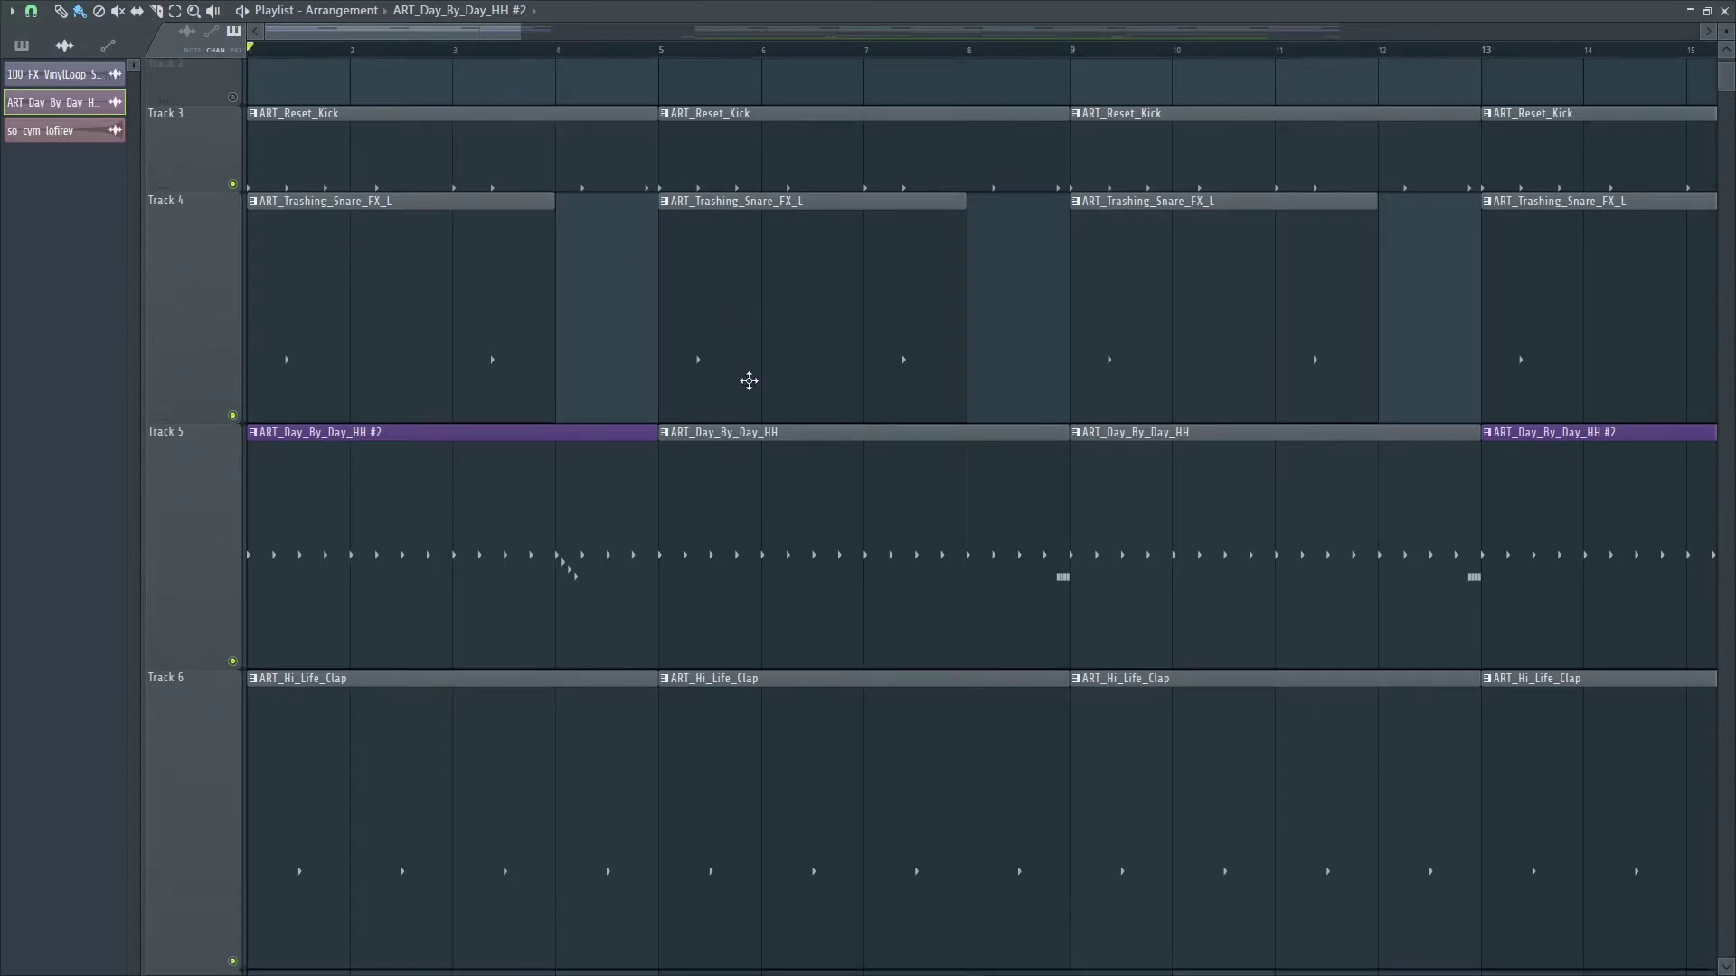
ctrl+scroll(634, 327, down, 2)
key(space)
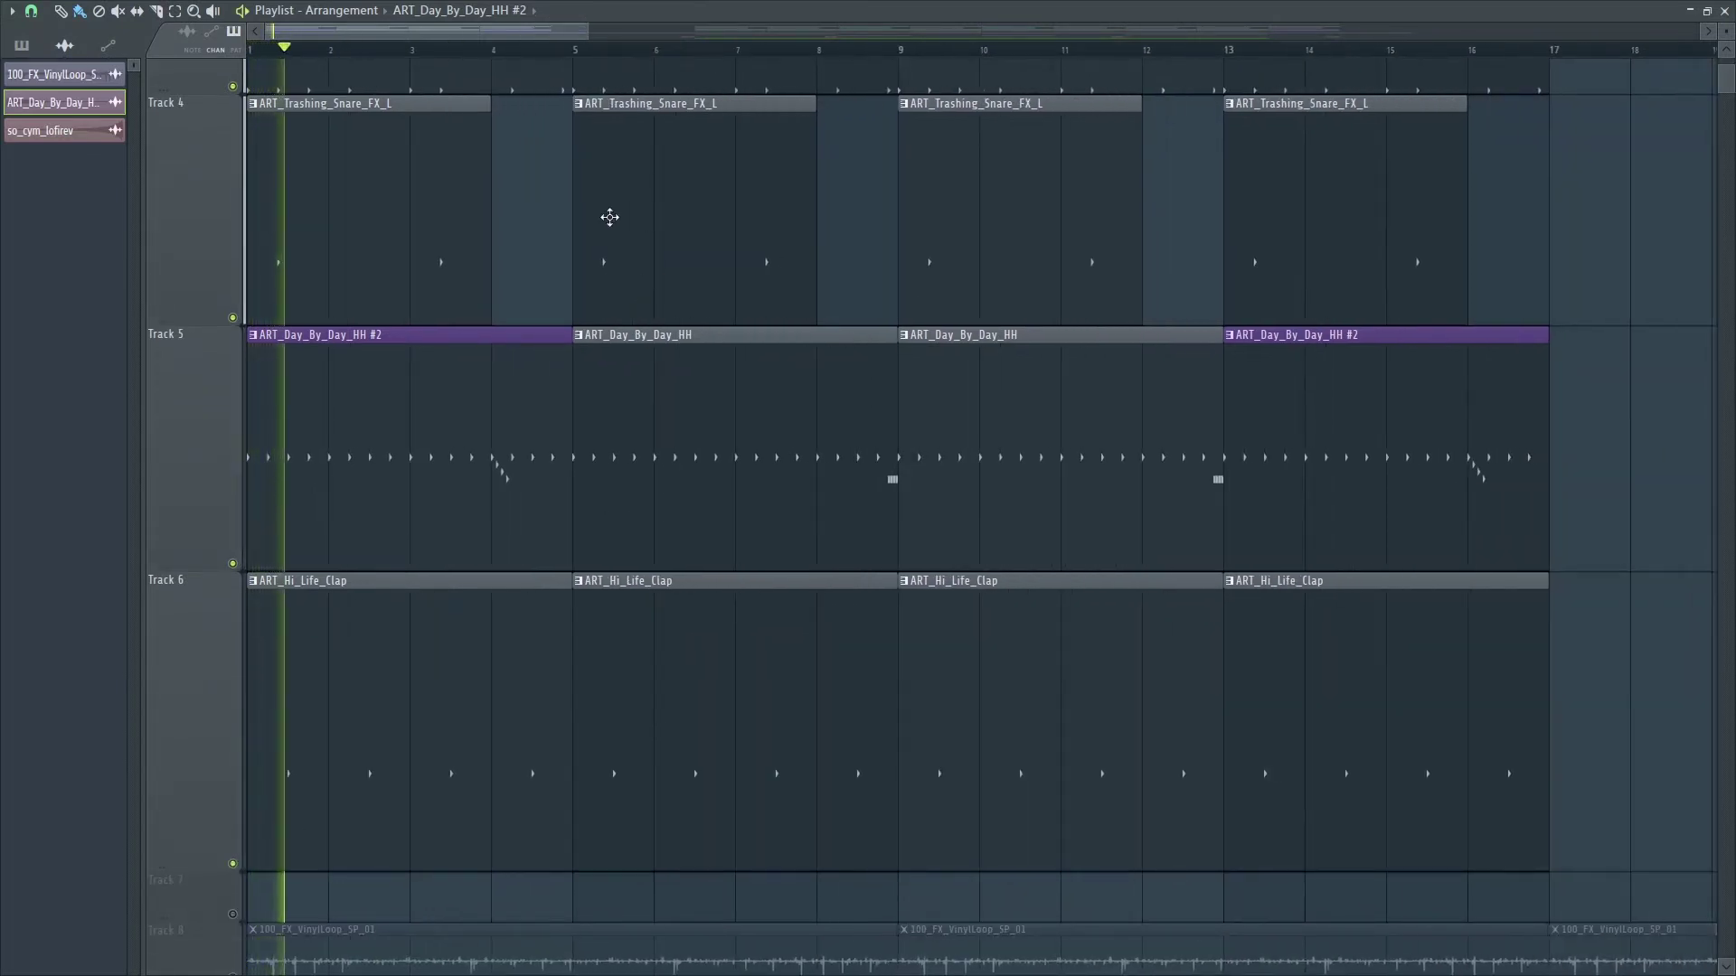
scroll(743, 362, up, 2)
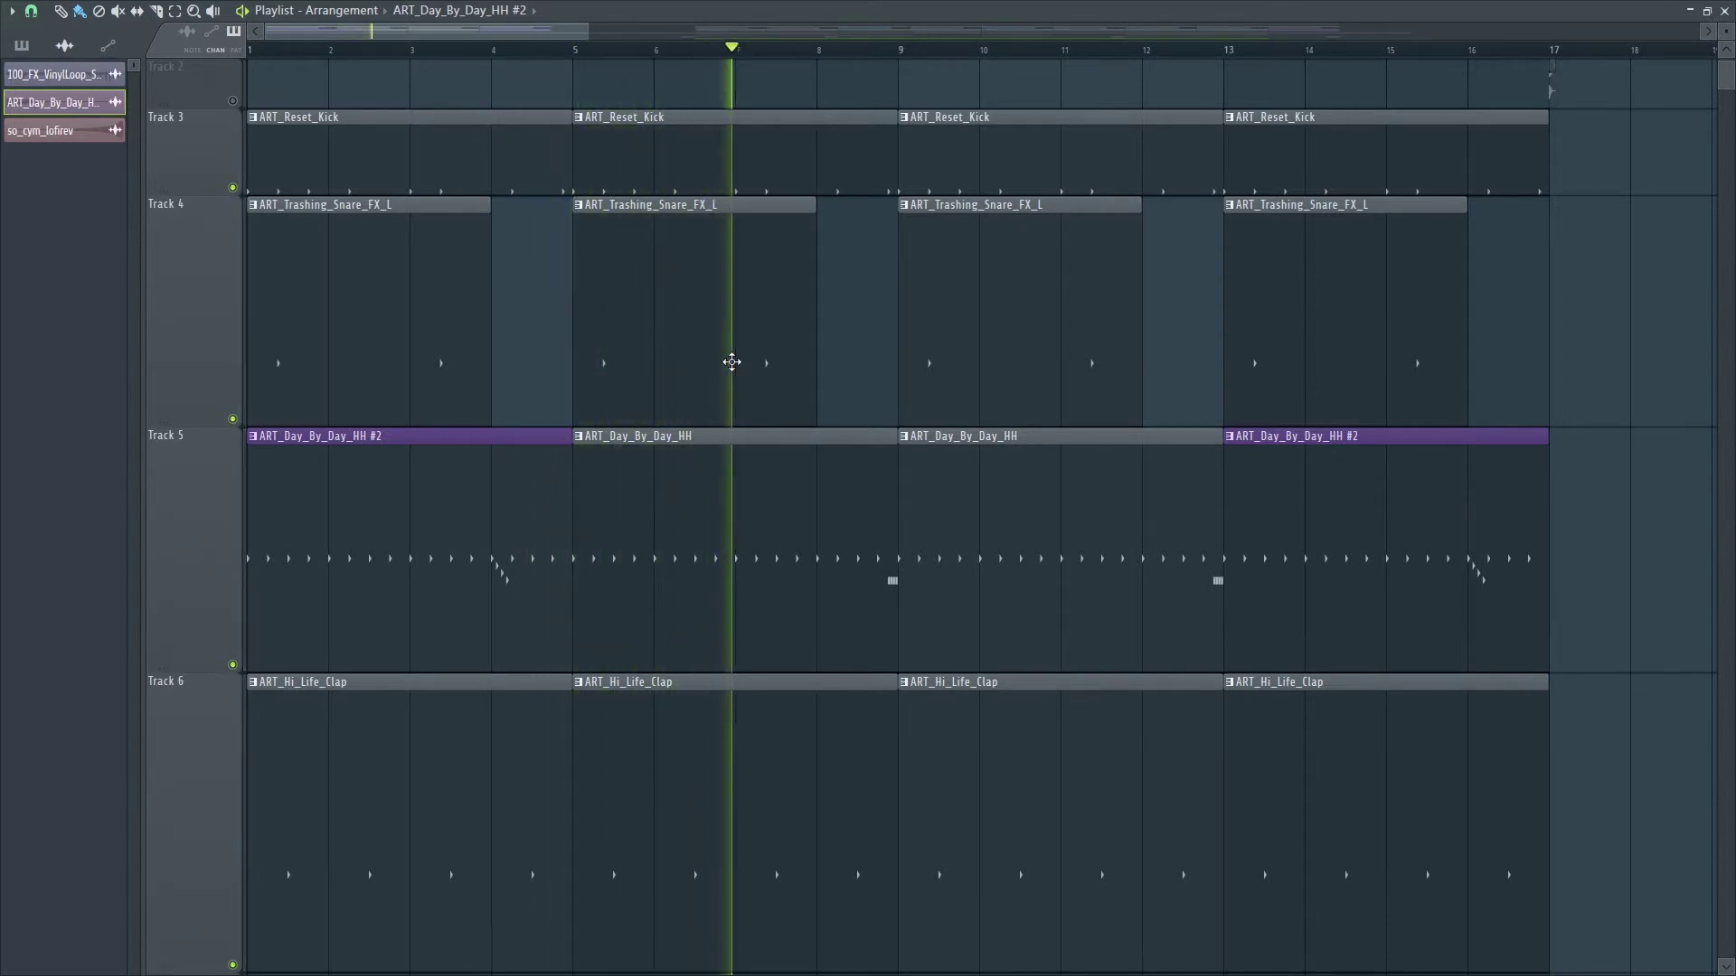
key(space)
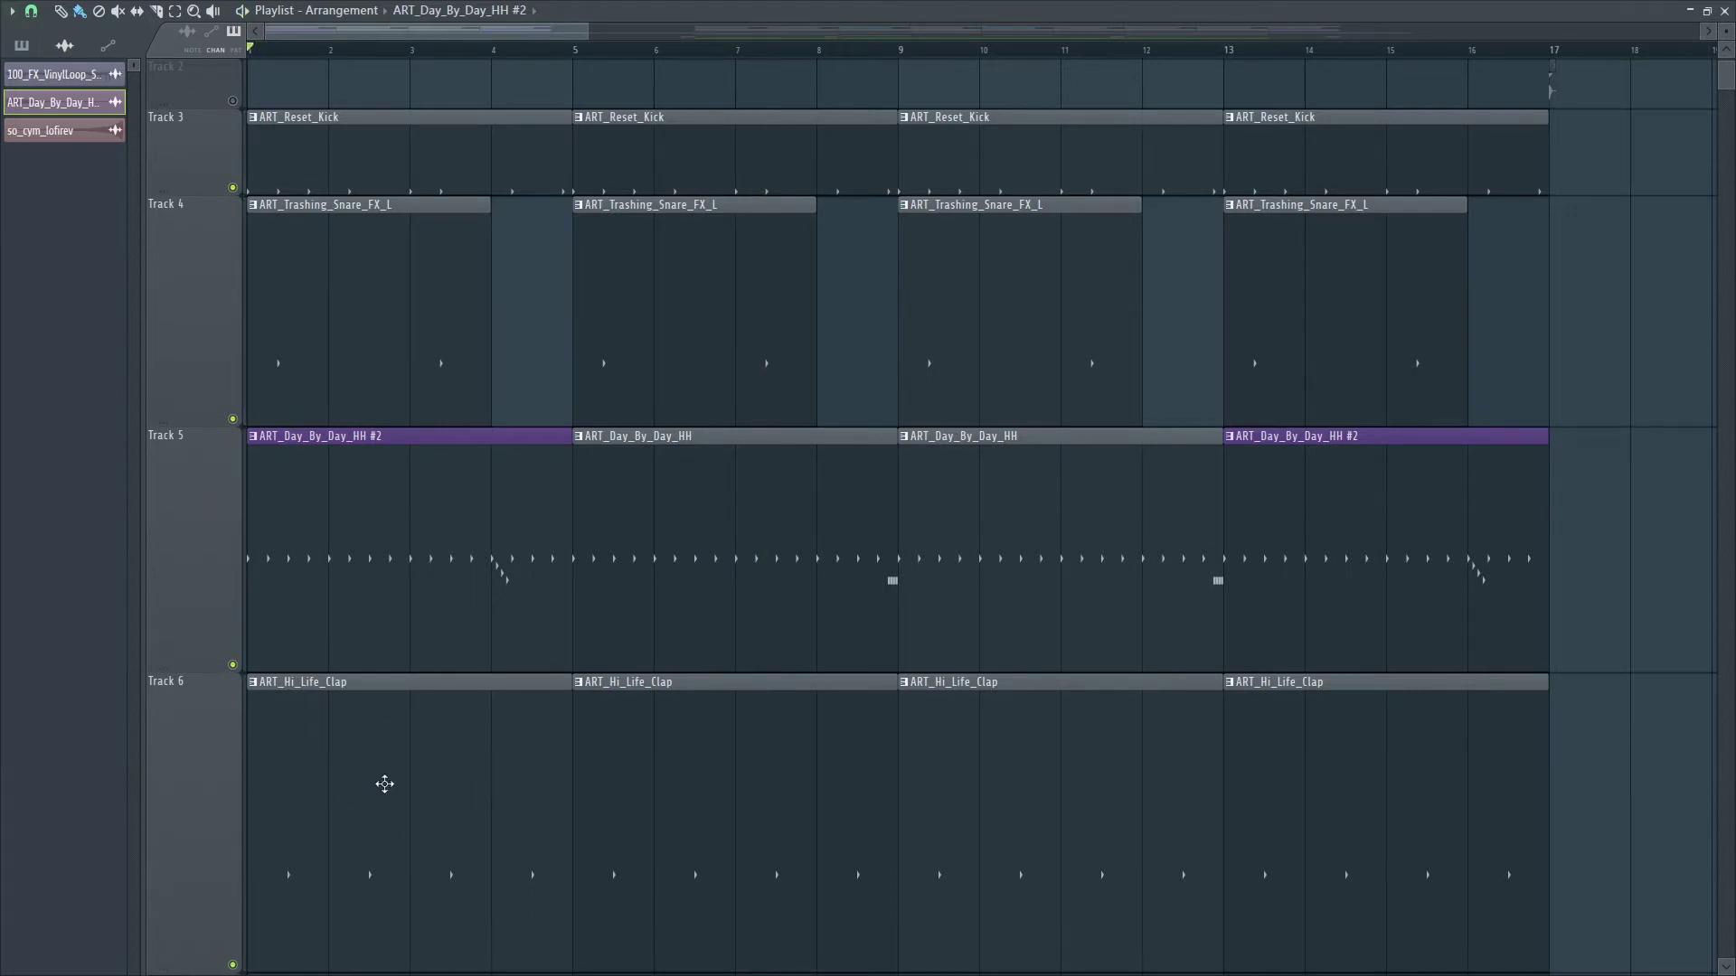
Step: Open the ART_Trashing_Snare_FX_L pattern from track 4 in the piano roll and play it from bar 1
double_click(392, 256)
click(448, 10)
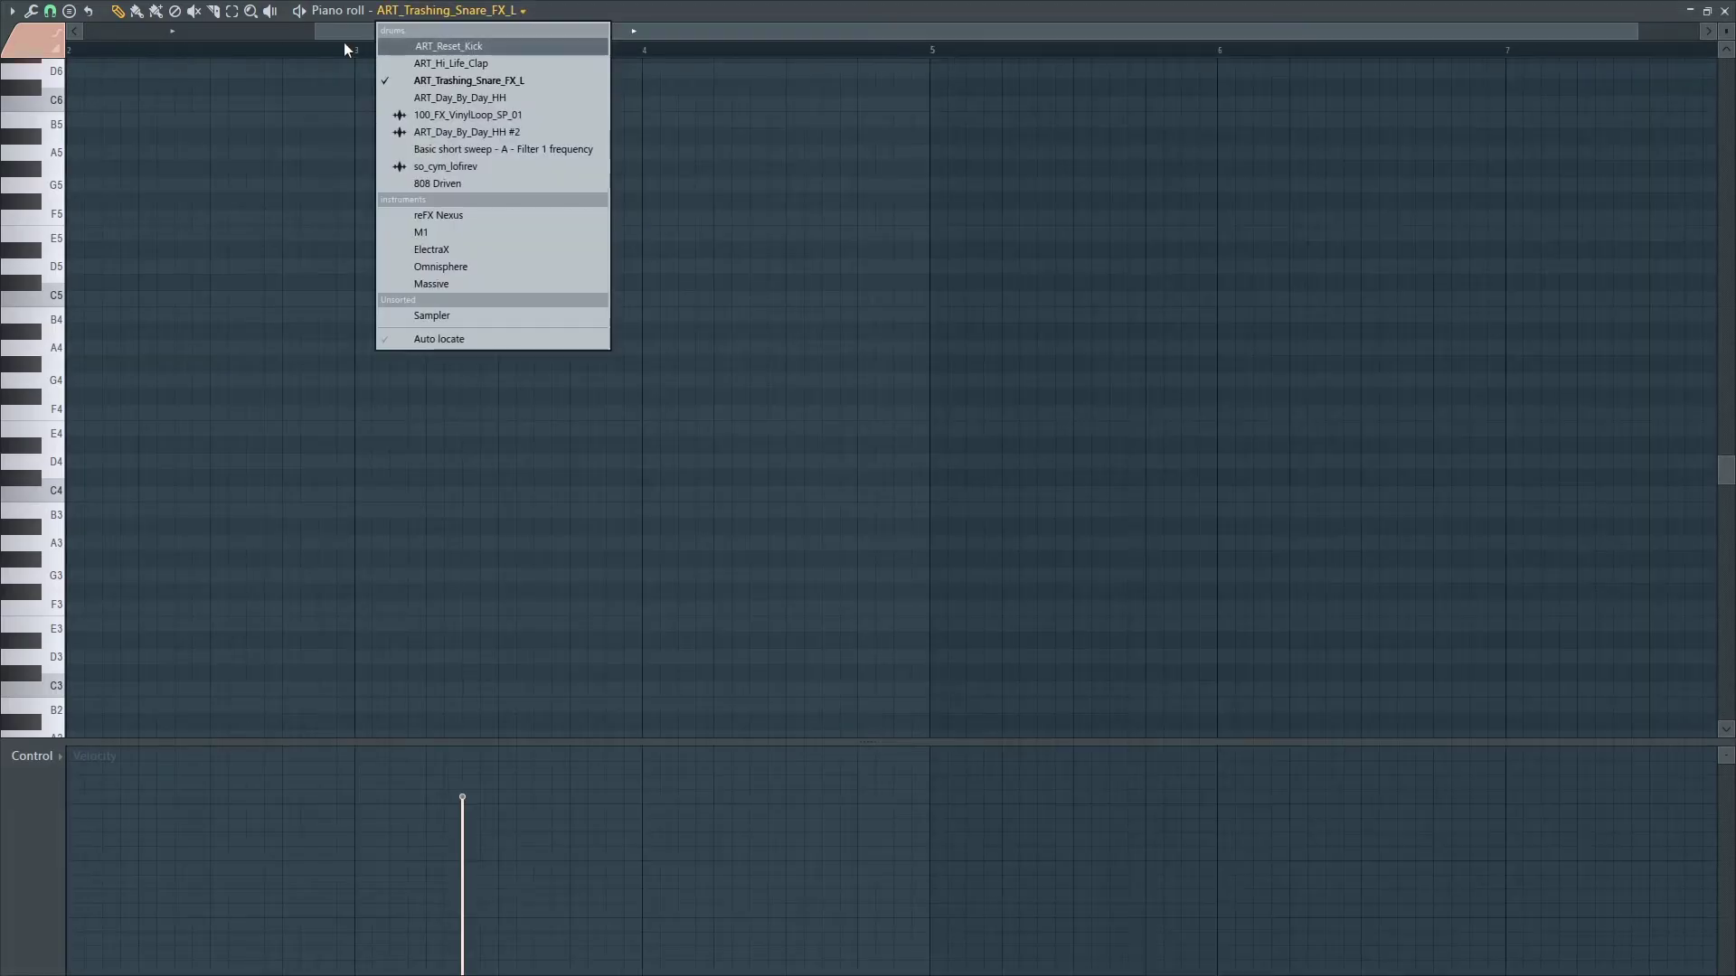
drag(344, 45, 100, 44)
click(132, 50)
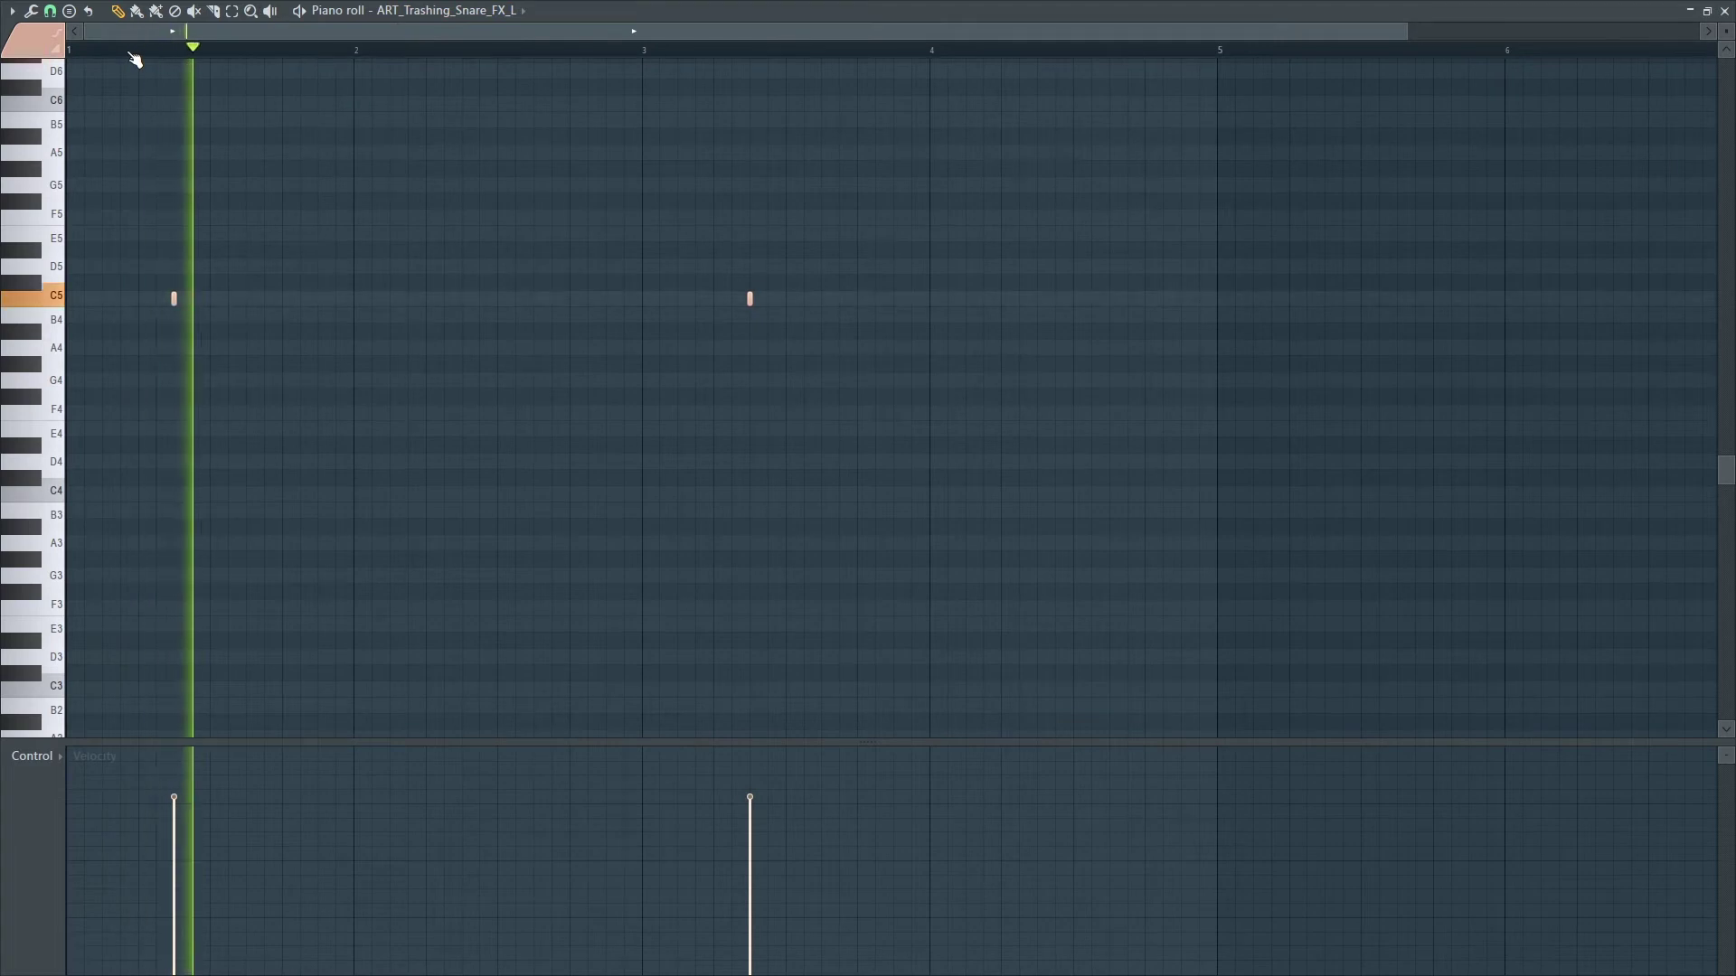
click(132, 50)
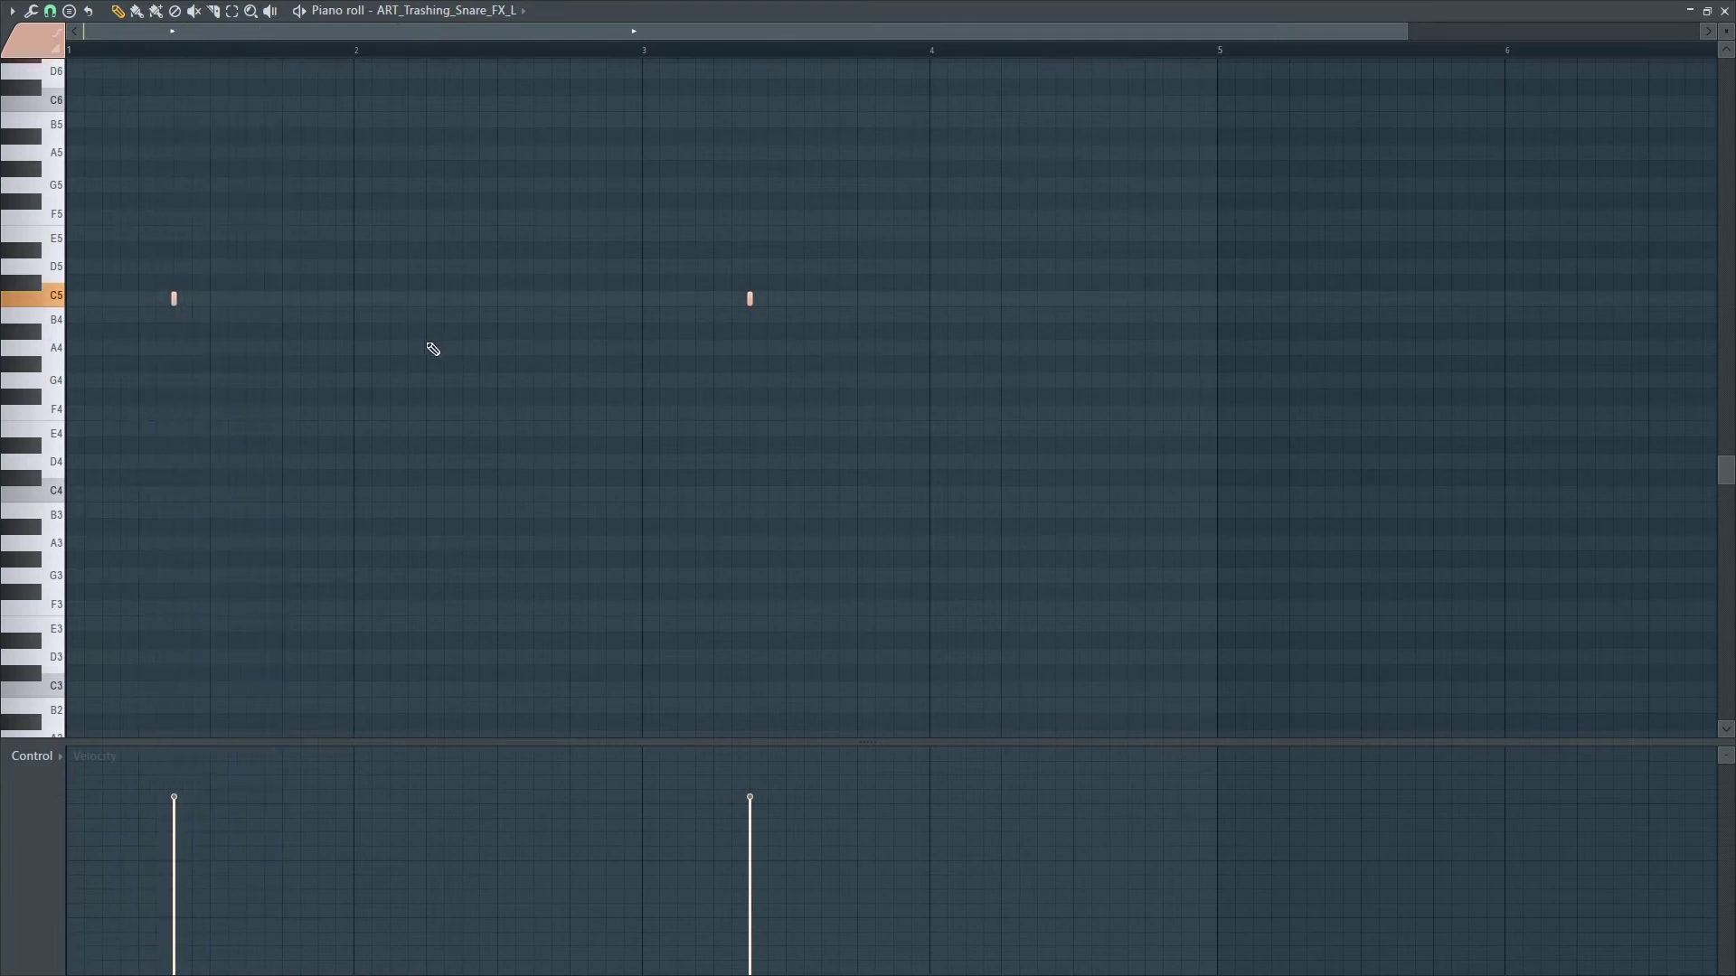
Step: Show note panning in the piano roll's control lane and raise the pan of both C5 snare notes to about the same level
click(56, 756)
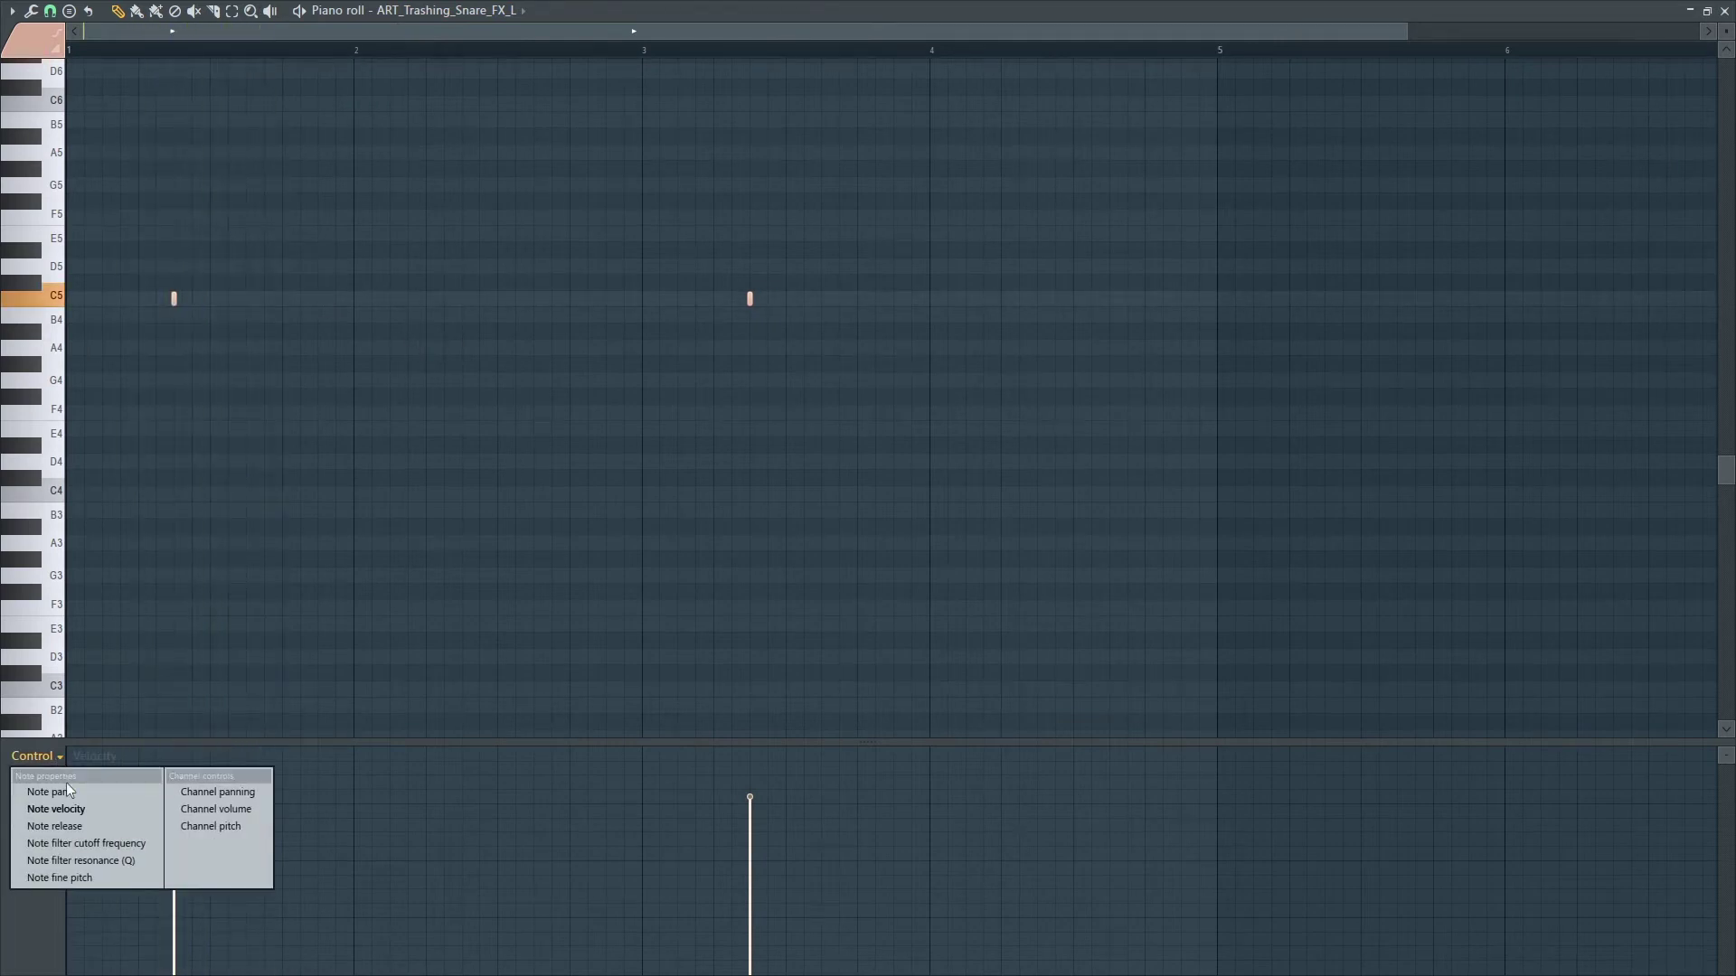
click(67, 791)
drag(174, 861, 175, 840)
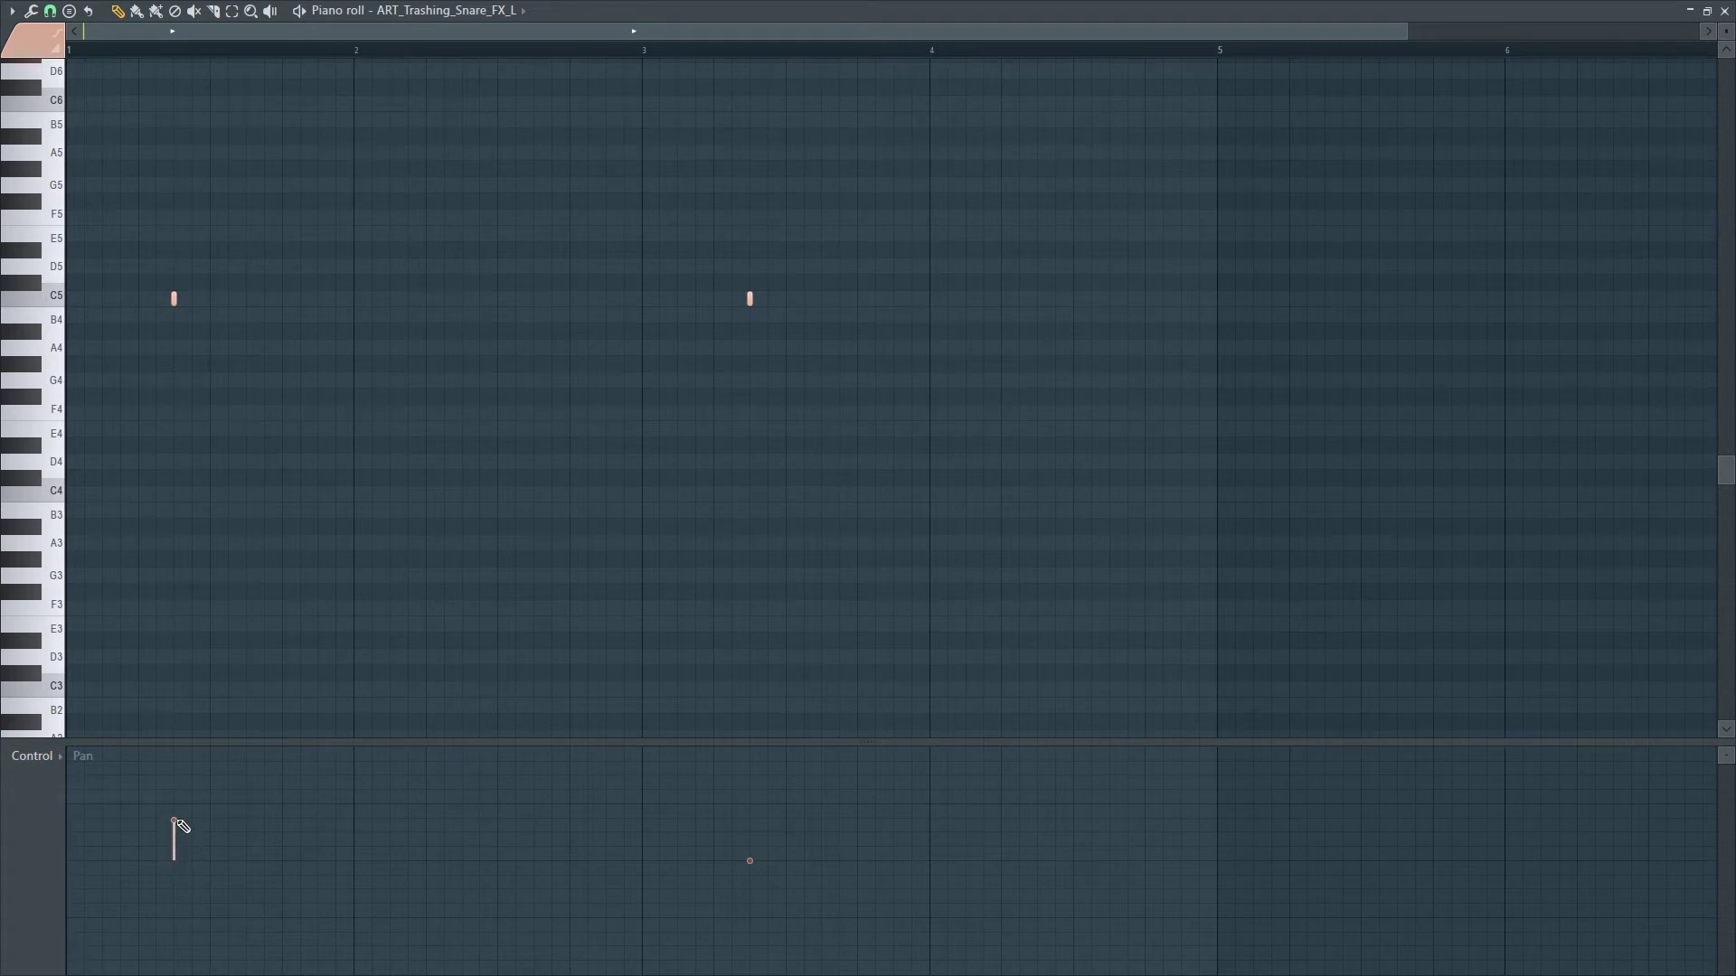
click(51, 758)
click(62, 784)
drag(758, 804, 750, 799)
Step: Play back the panned snare pattern and return to the playlist
key(space)
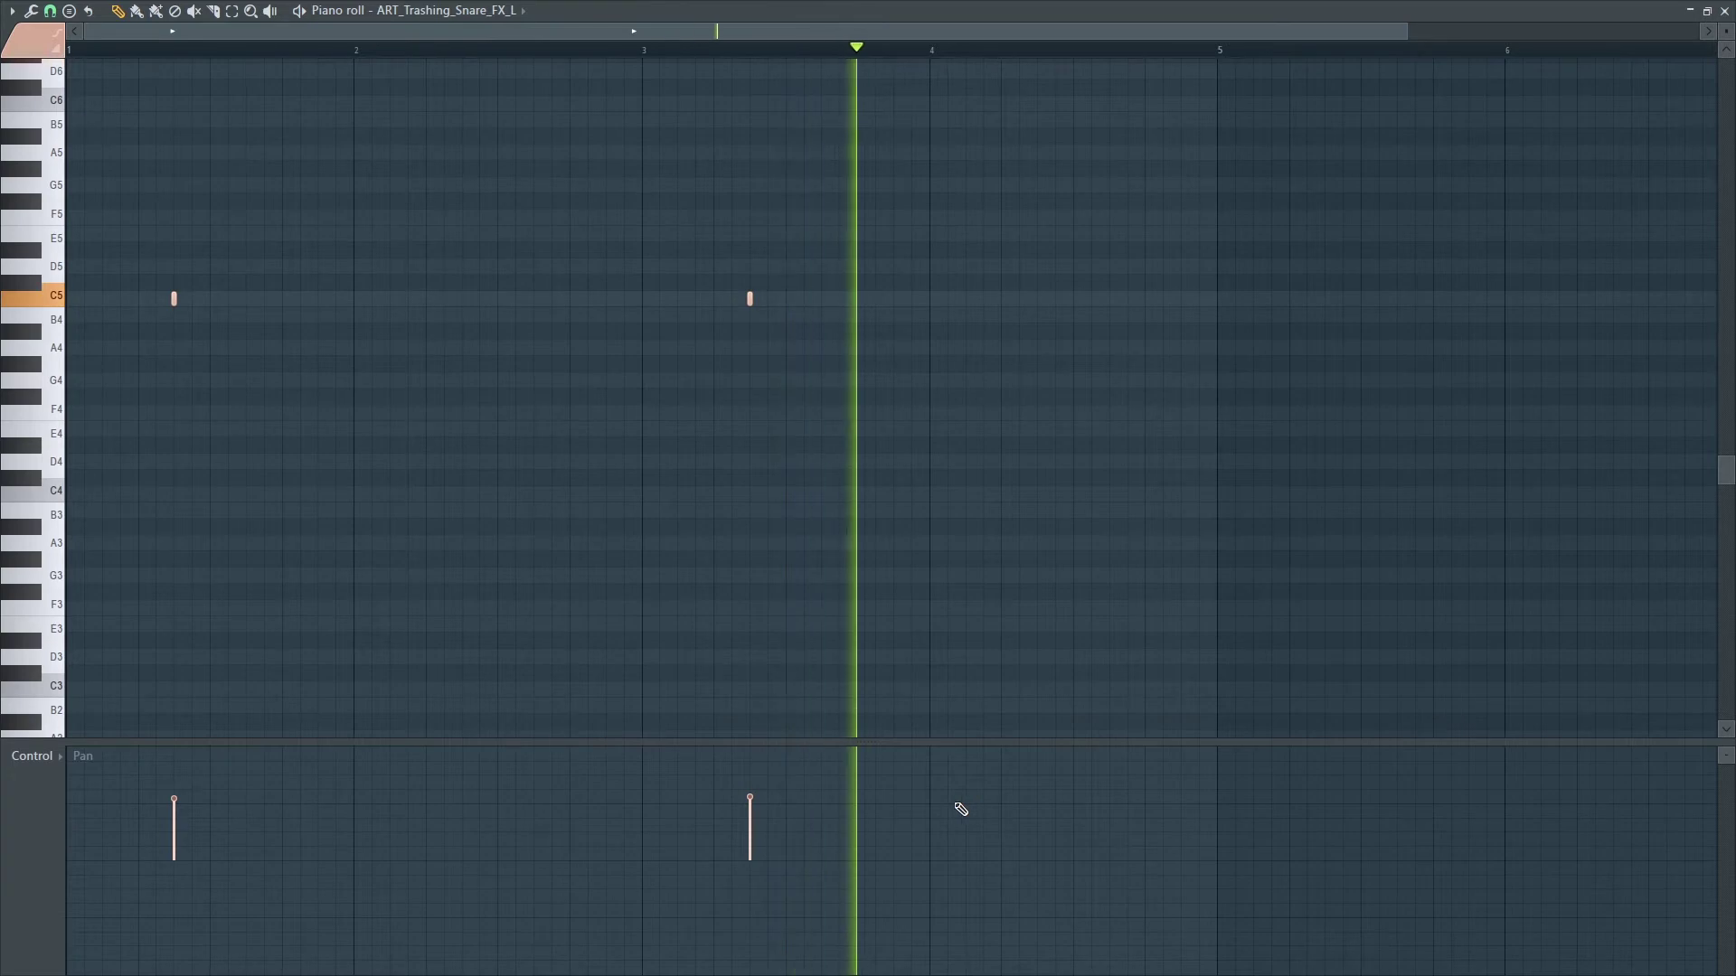
key(space)
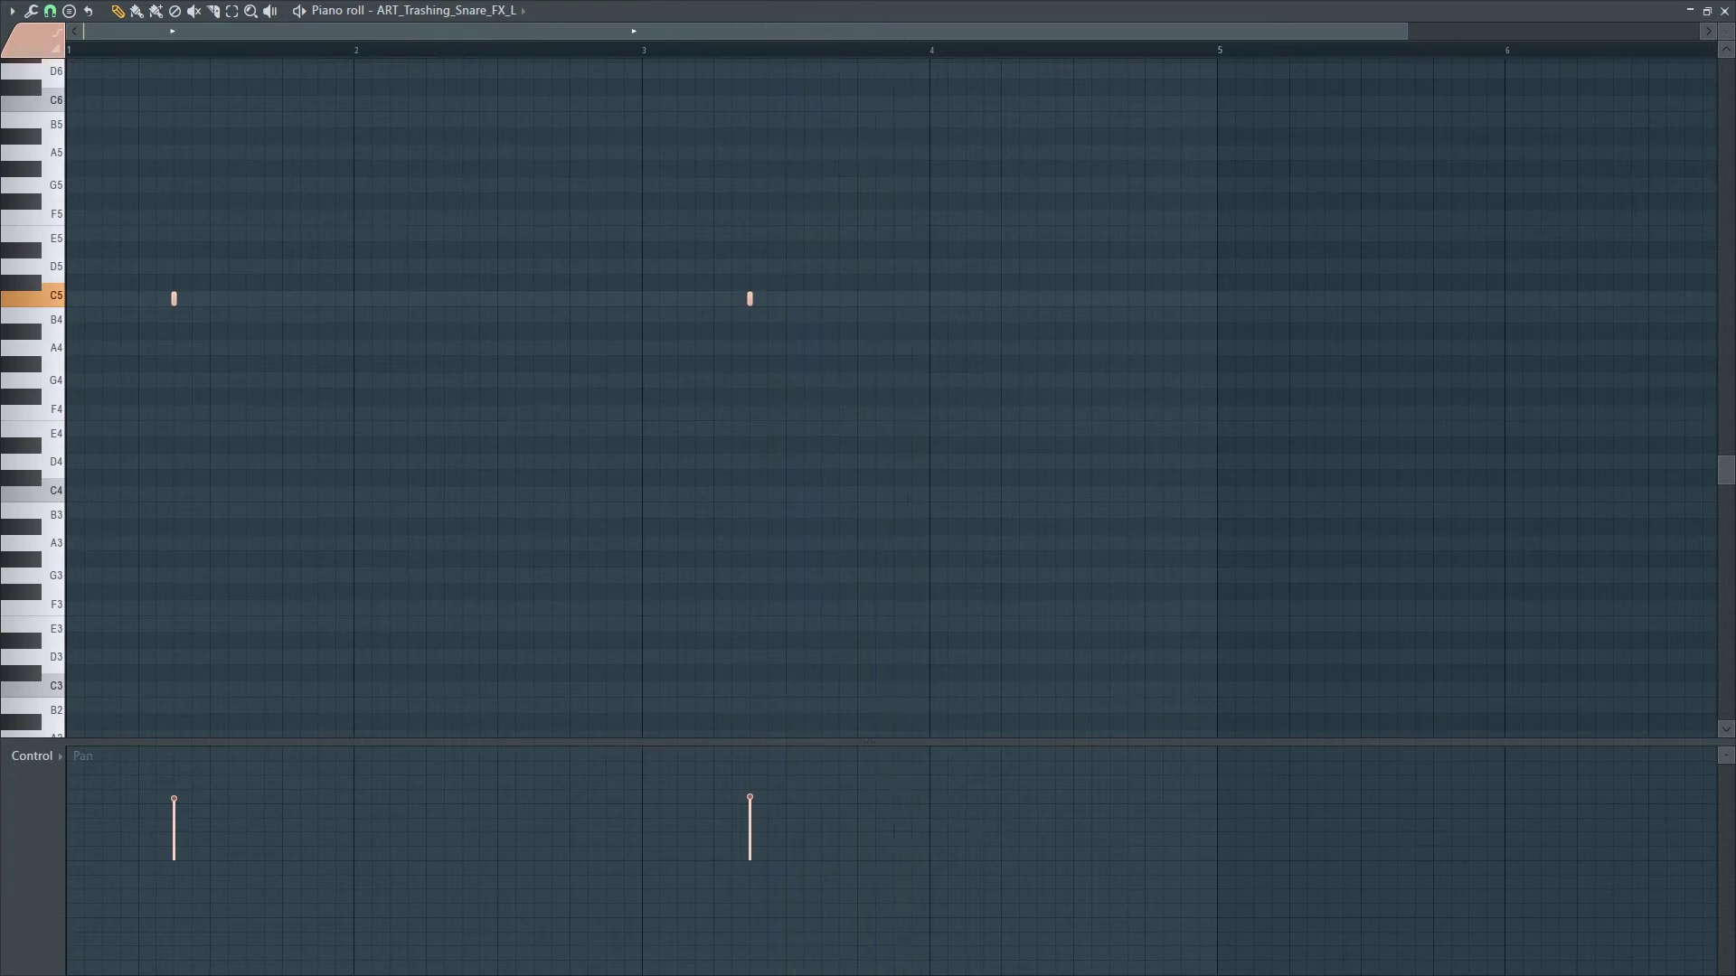
click(1725, 11)
click(1567, 379)
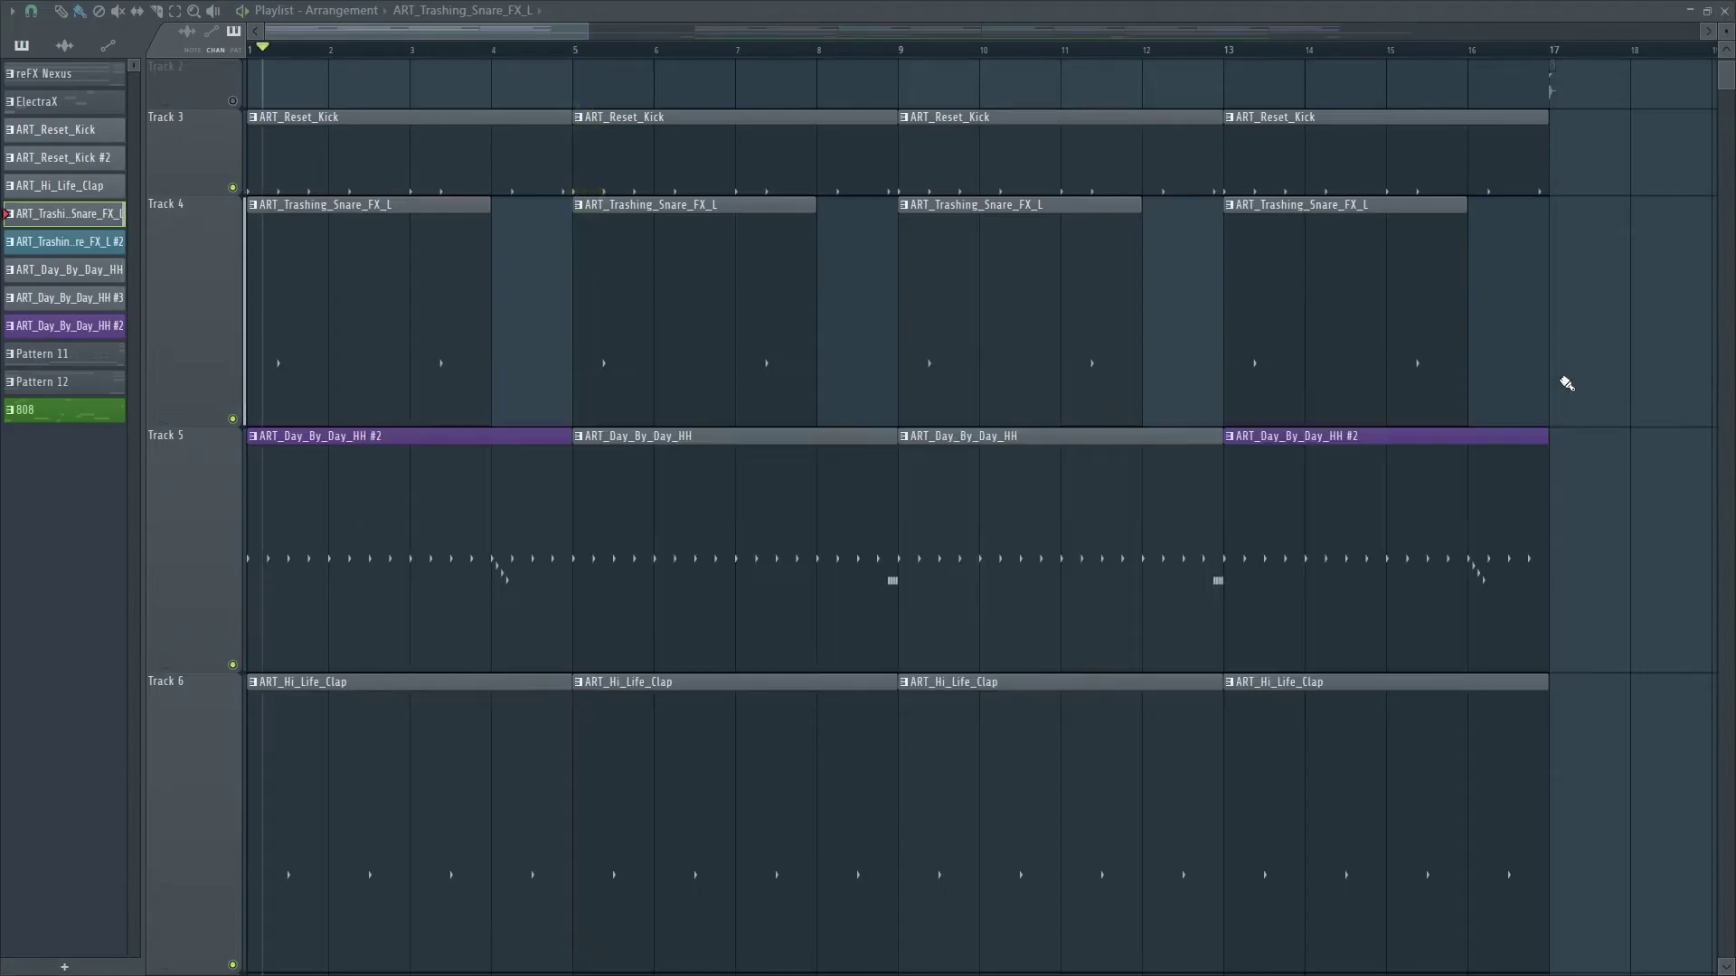
Step: Open the ART_Day_By_Day_HH #2 pattern in the piano roll, play its hi-hat notes and return to the playlist
double_click(531, 543)
drag(733, 19, 450, 102)
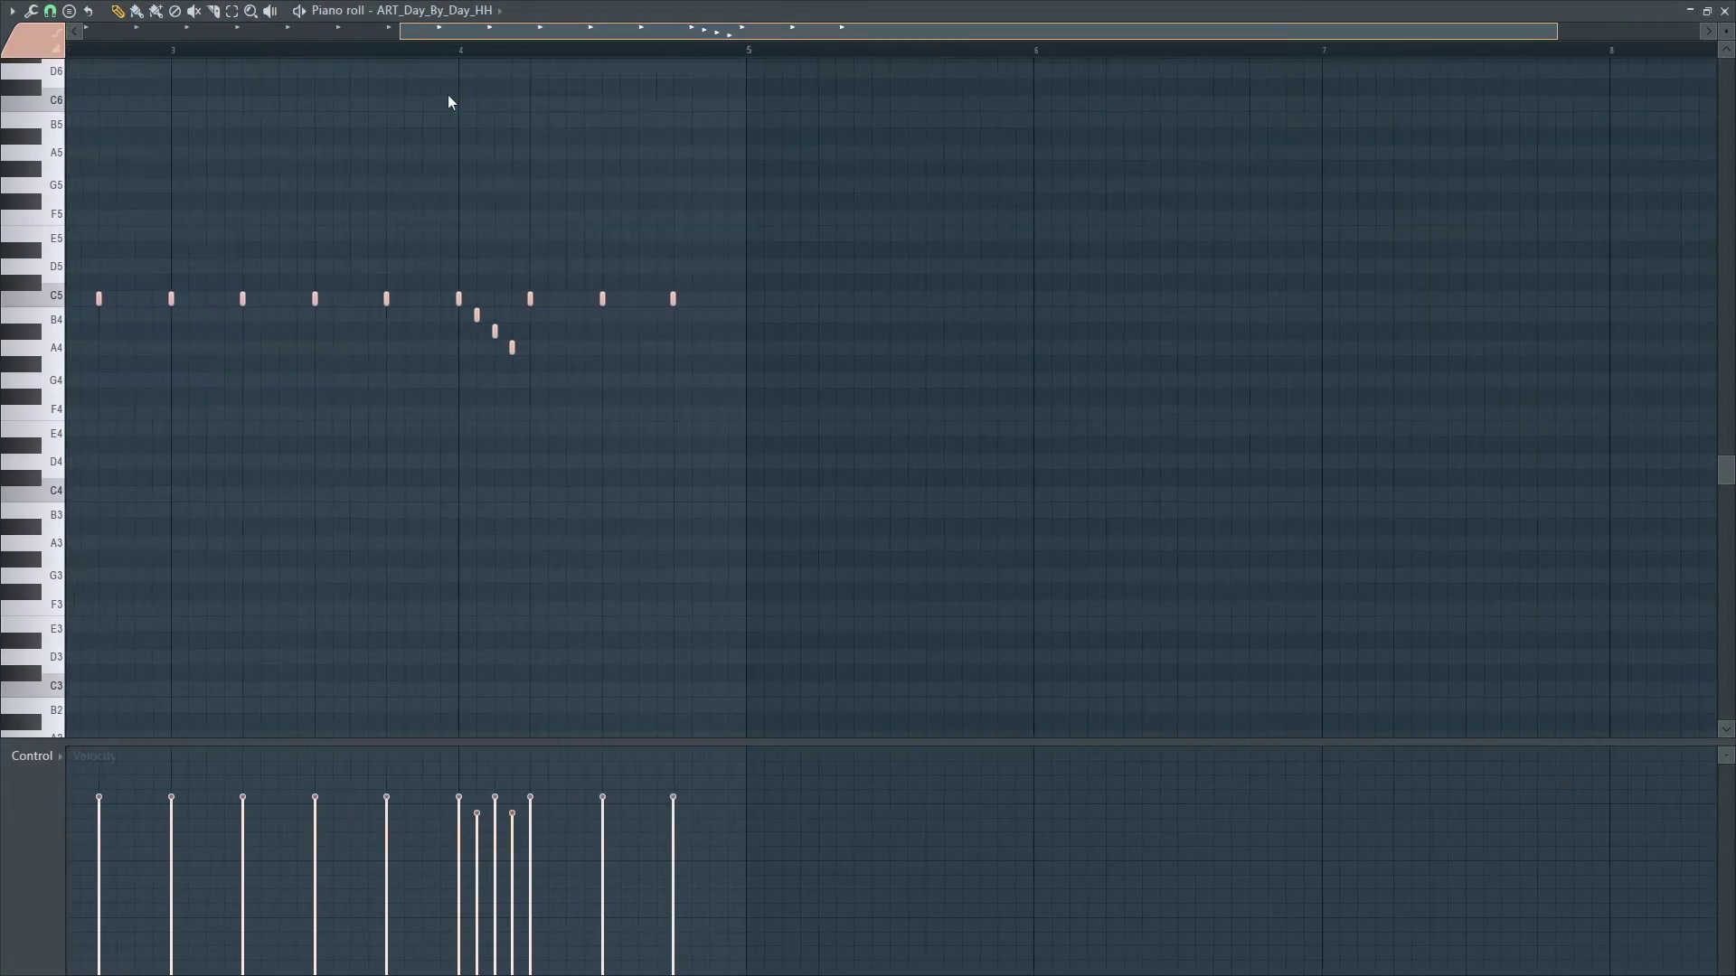
scroll(525, 100, left, 2)
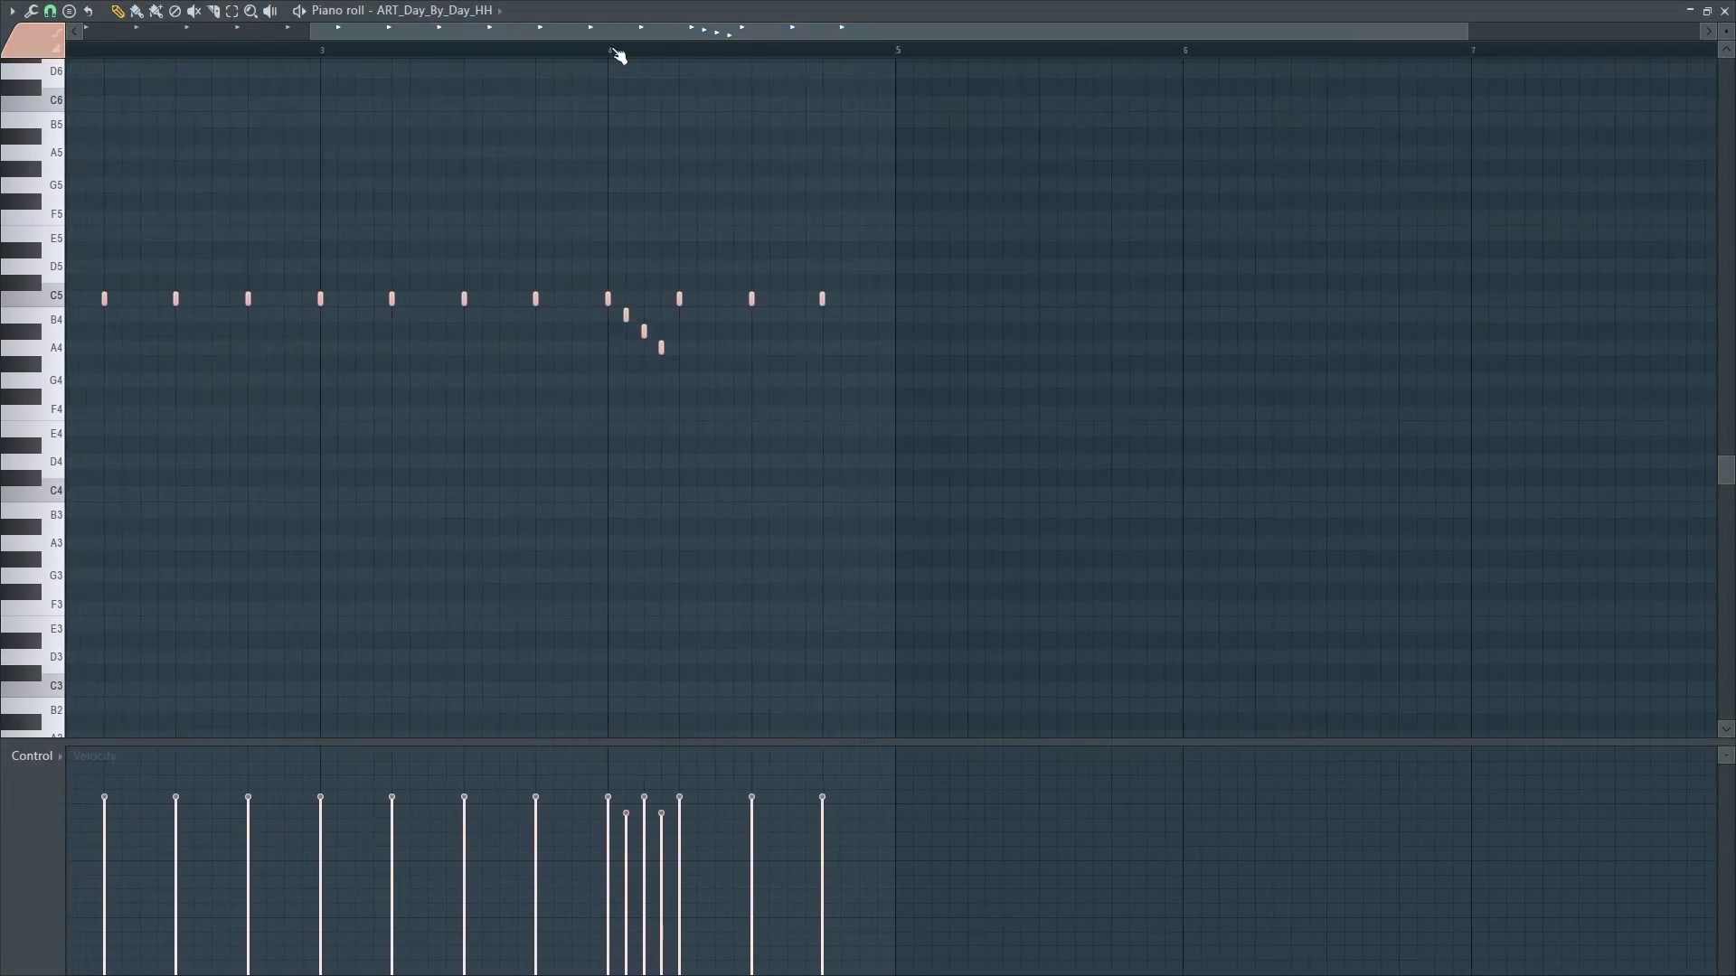
key(space)
key(F5)
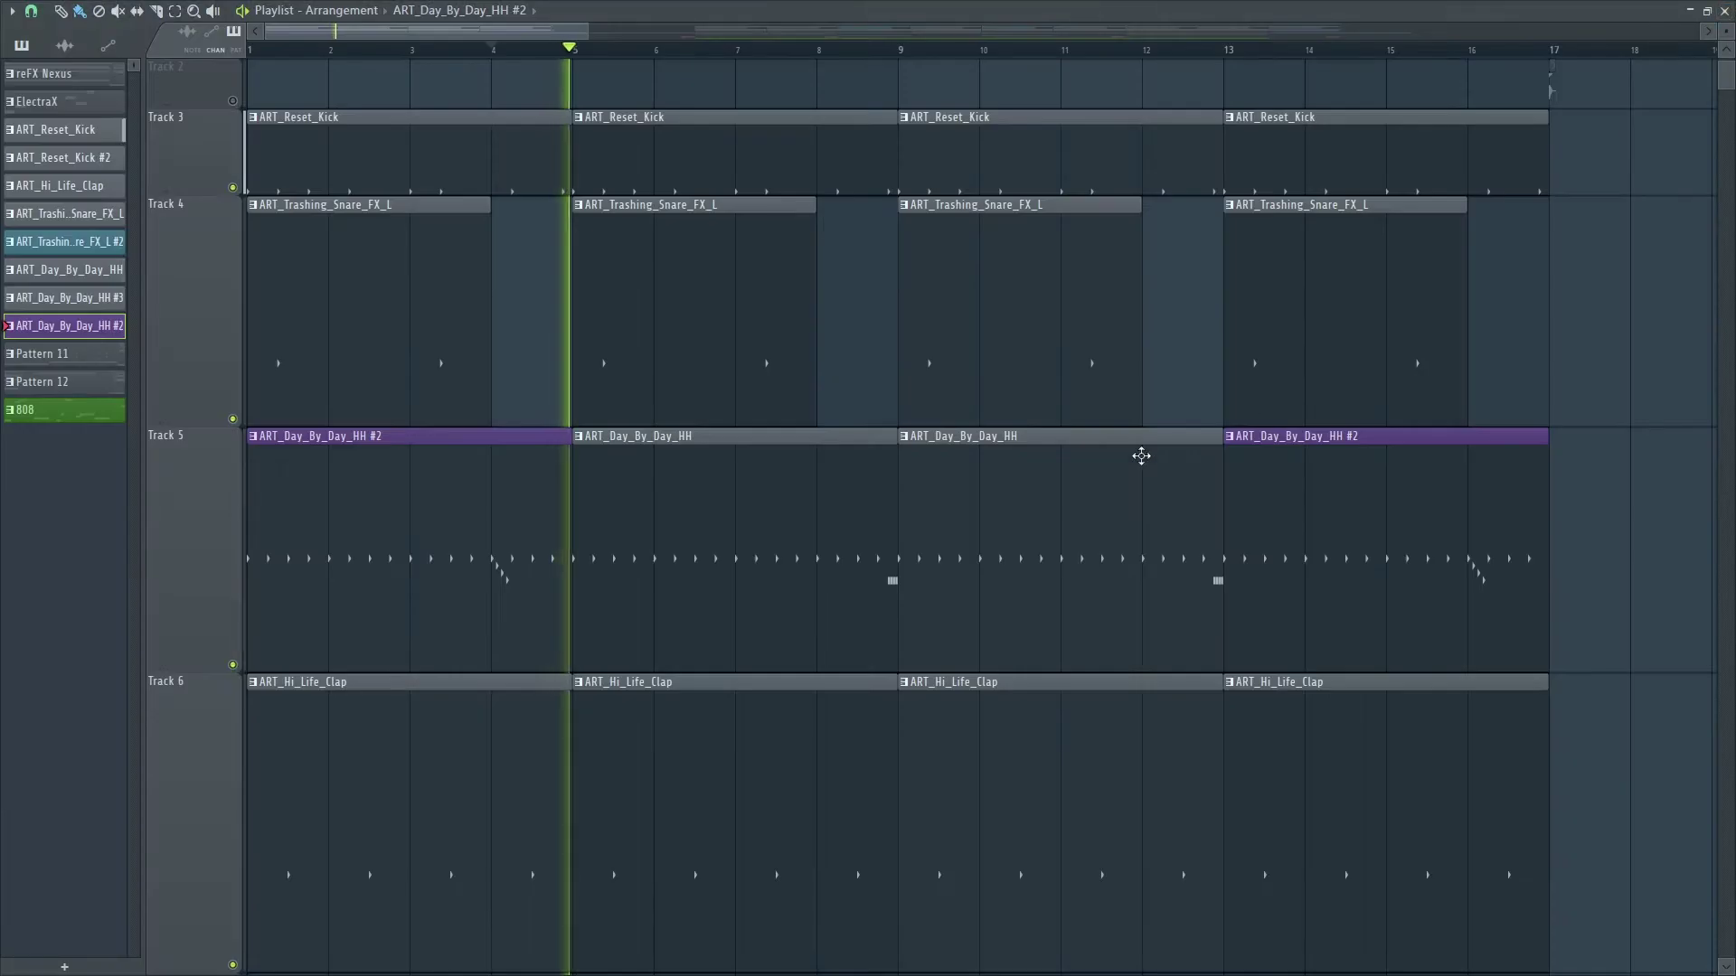
key(space)
Step: Look over the drum clips in the playlist and solo track 8 with the 100_FX_VinylLoop_SP_01 clips
scroll(1040, 565, down, 2)
scroll(1040, 566, up, 1)
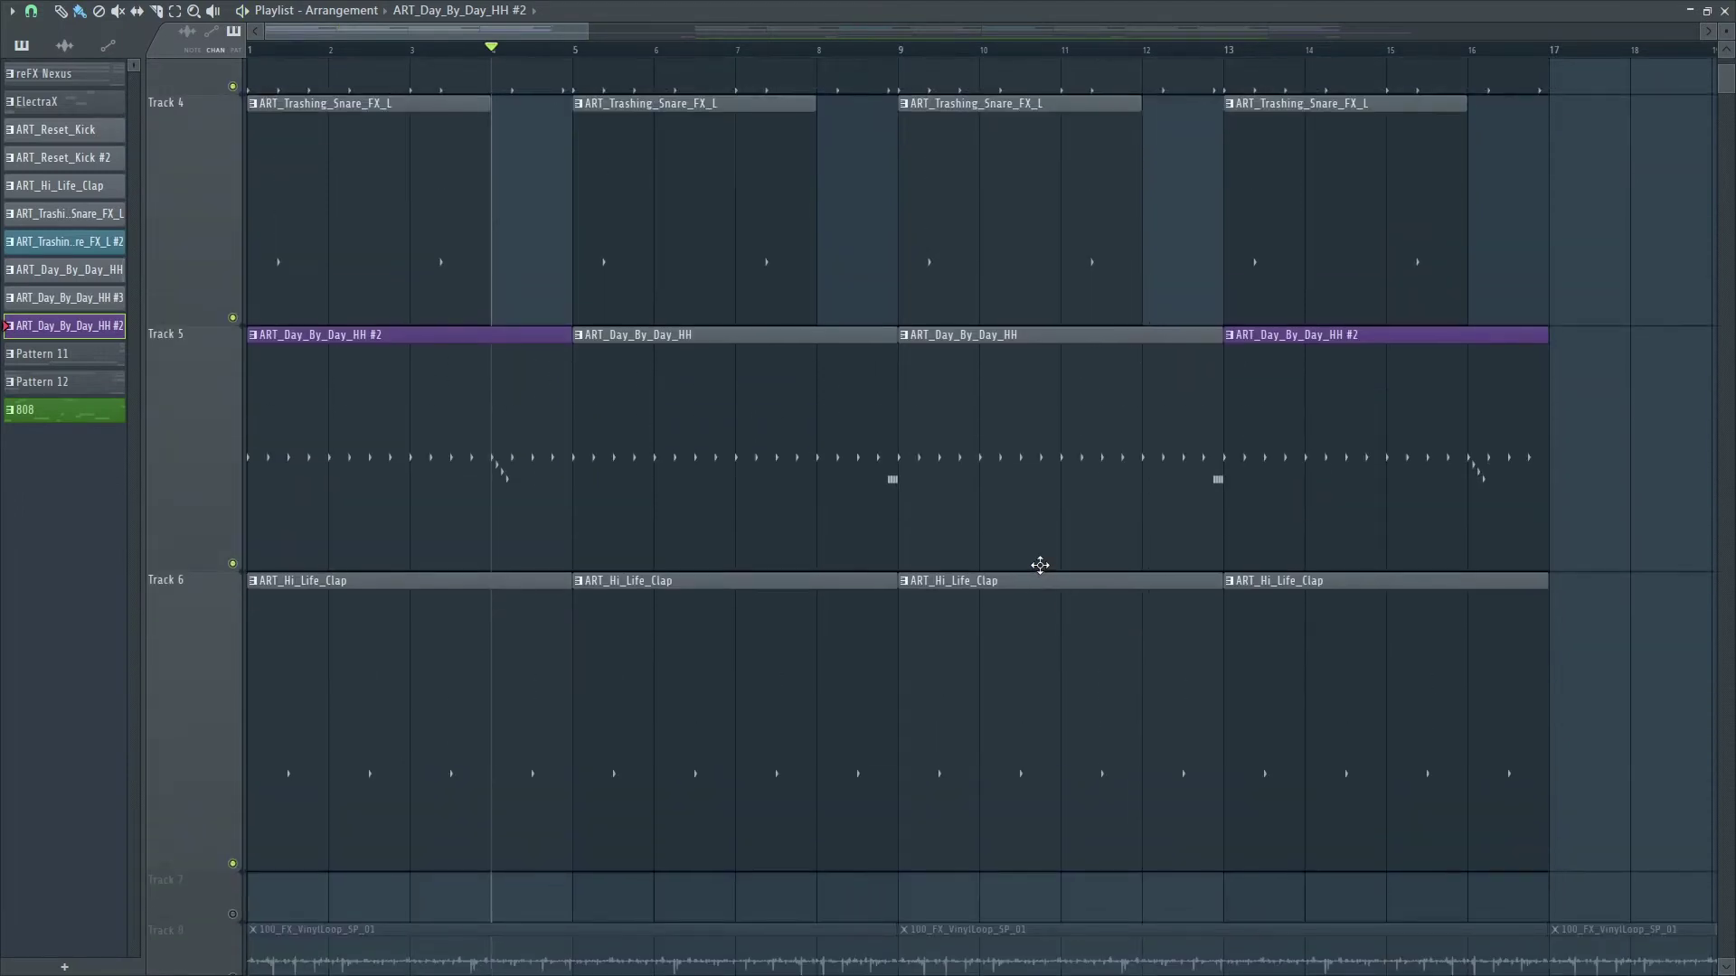
scroll(593, 565, down, 1)
scroll(639, 579, up, 3)
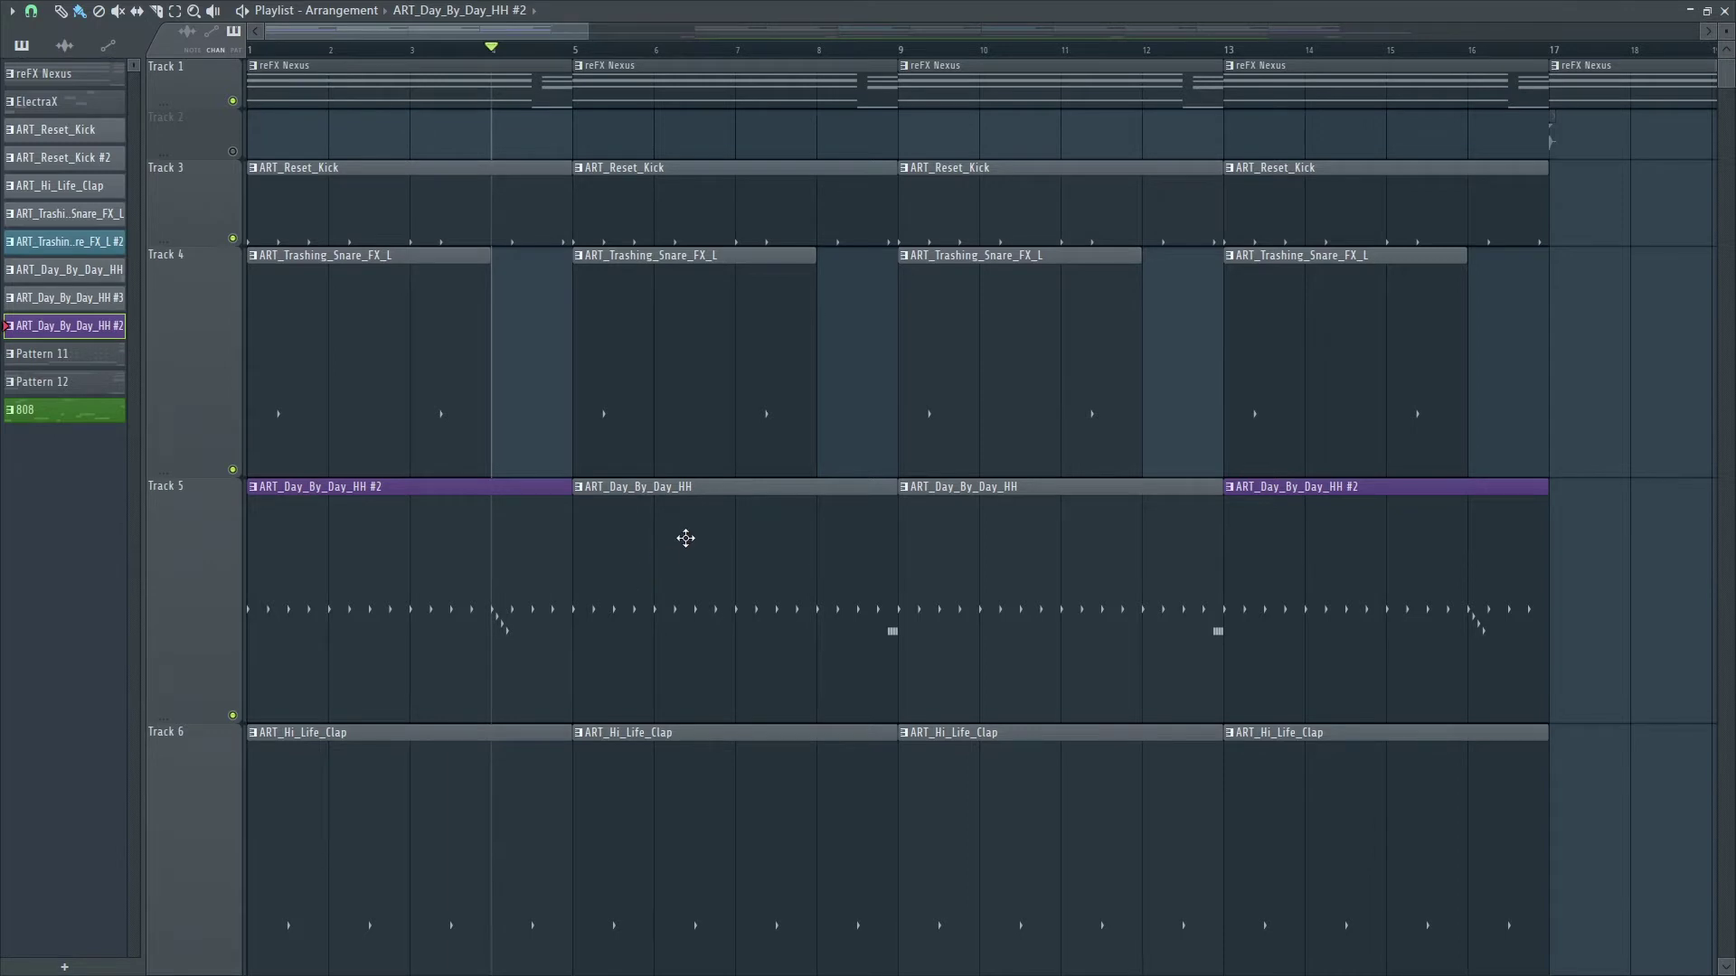
scroll(685, 538, down, 3)
scroll(487, 399, up, 3)
scroll(670, 163, down, 5)
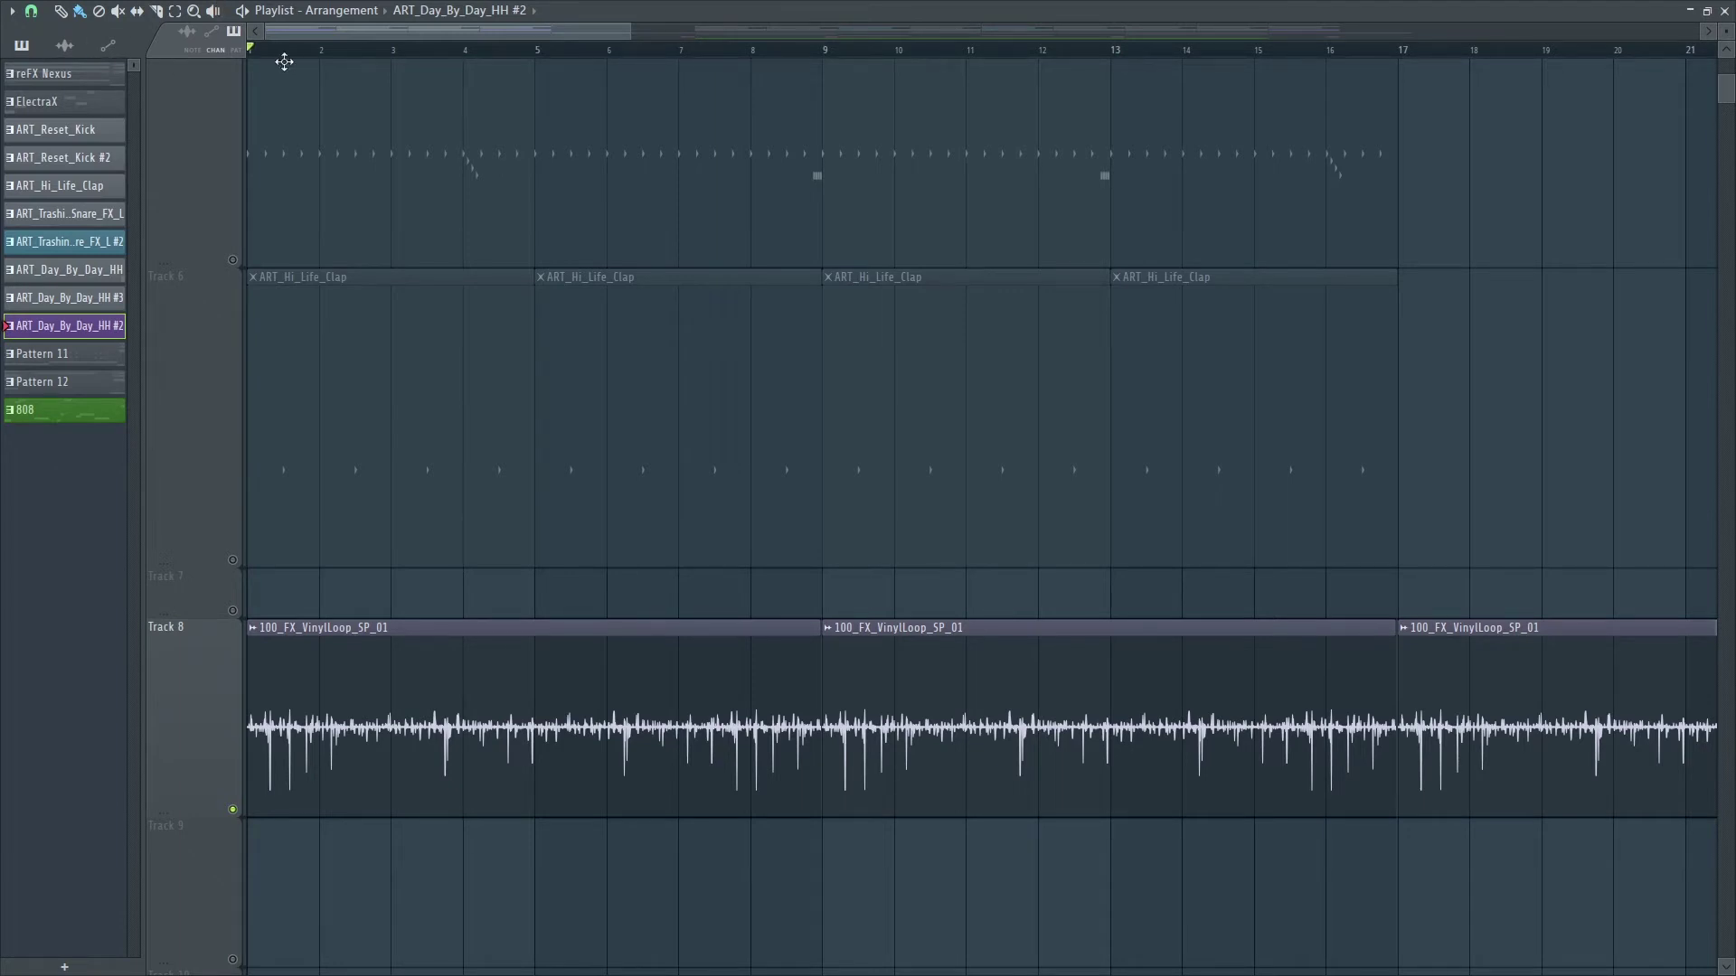
Step: Play the vinyl loop on its own, and then the full arrangement from bar 1 with all tracks unmuted
key(space)
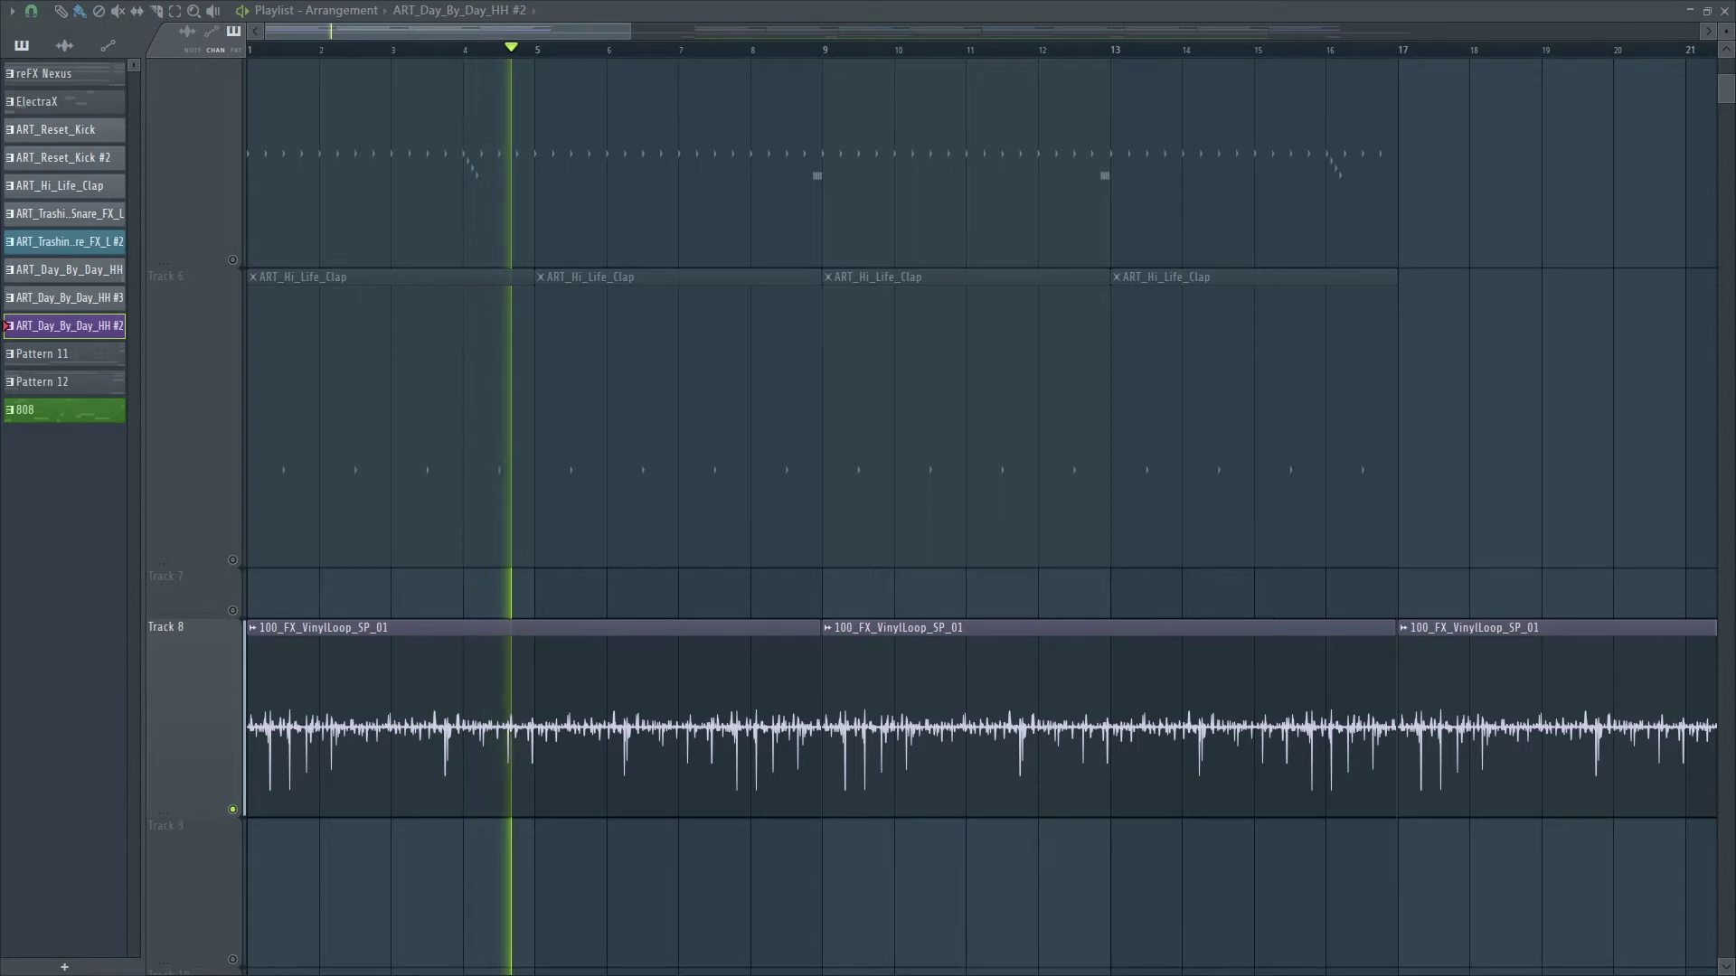
key(space)
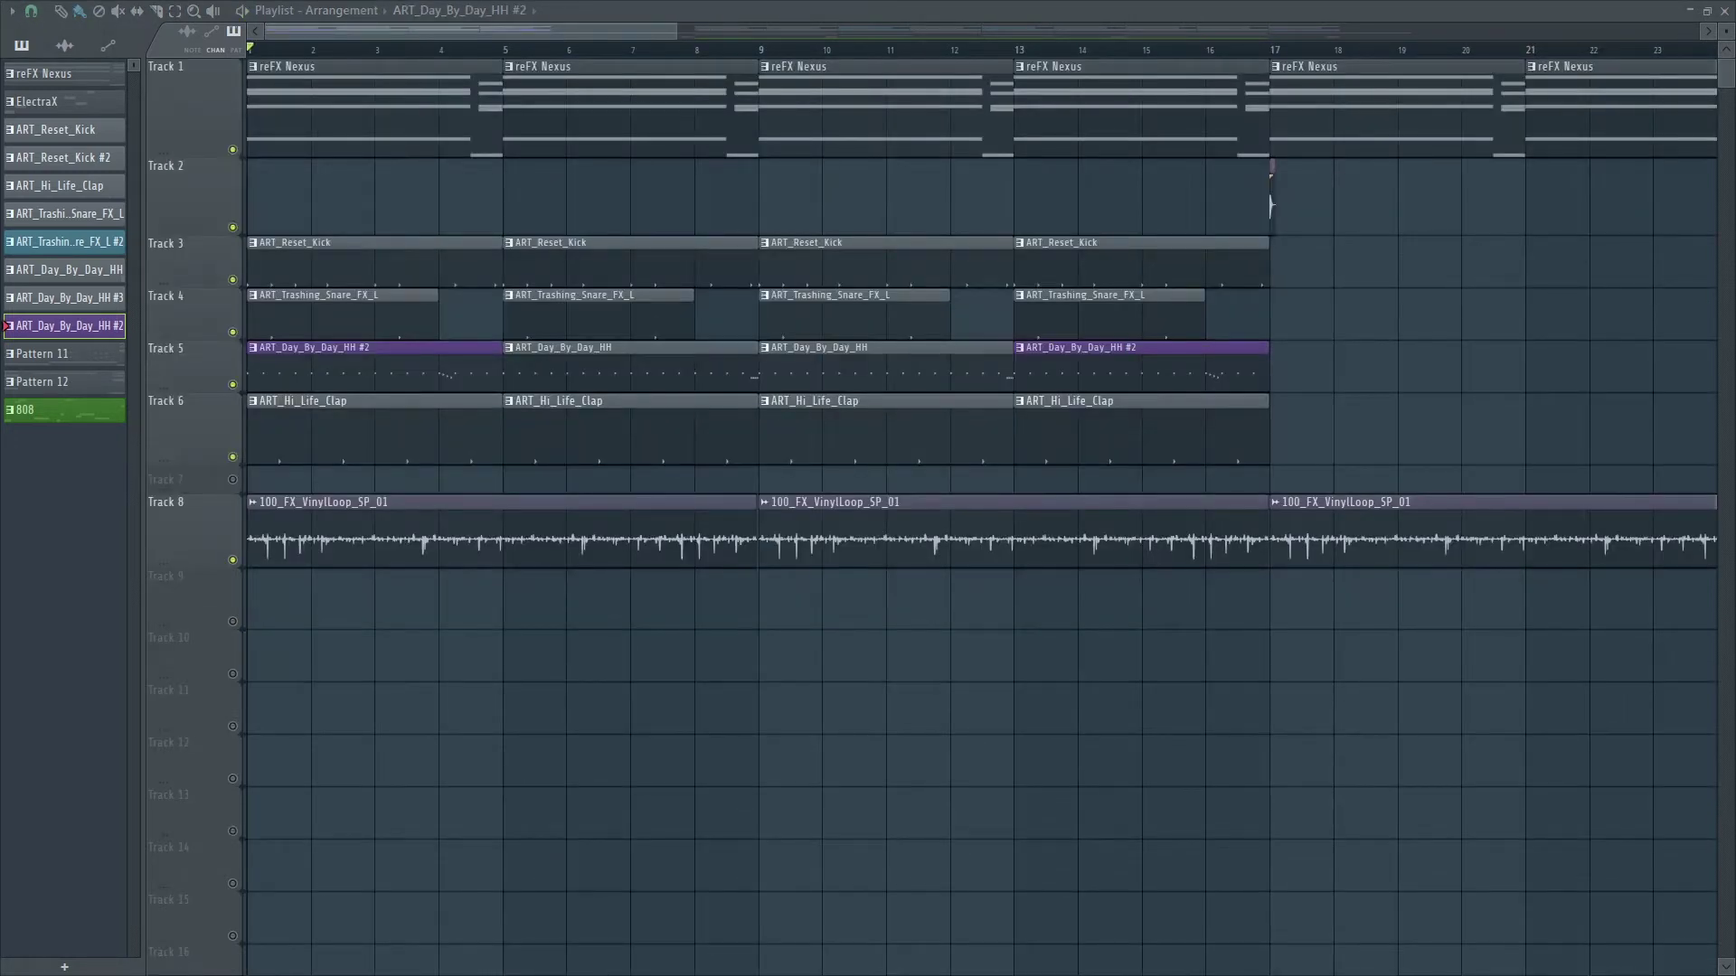
key(space)
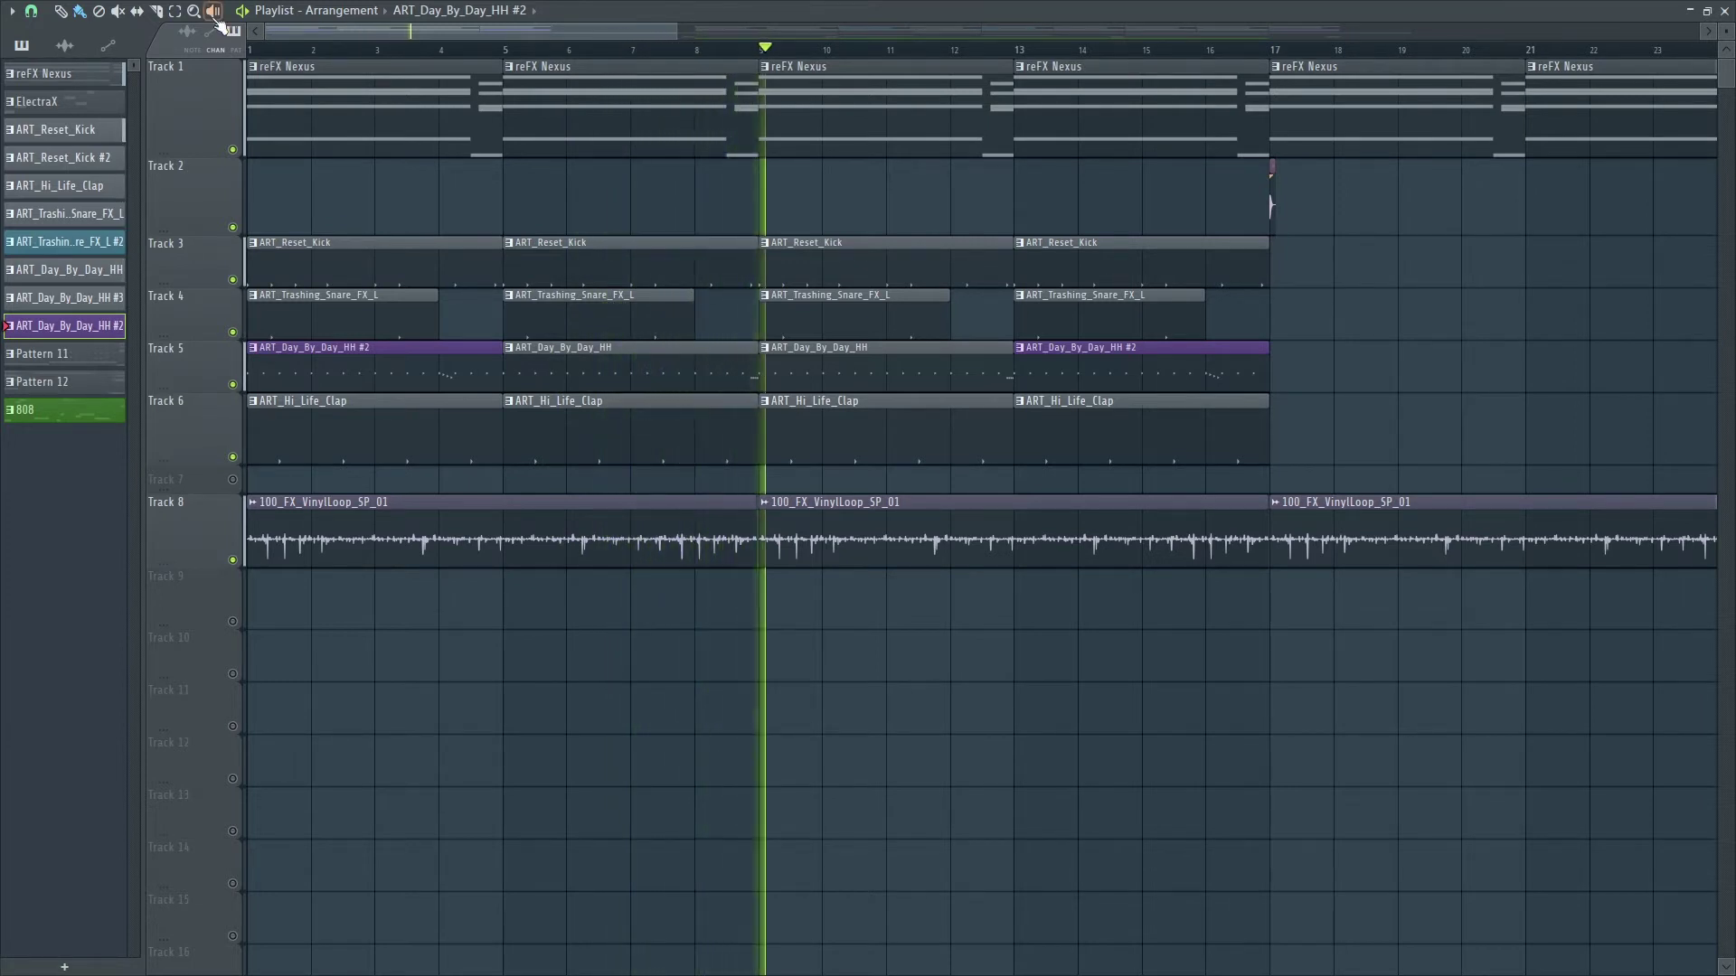
Step: Stop the playback and inspect the so_cym_lofirev clip that leads into bar 25 in its sampler settings
scroll(767, 25, right, 2)
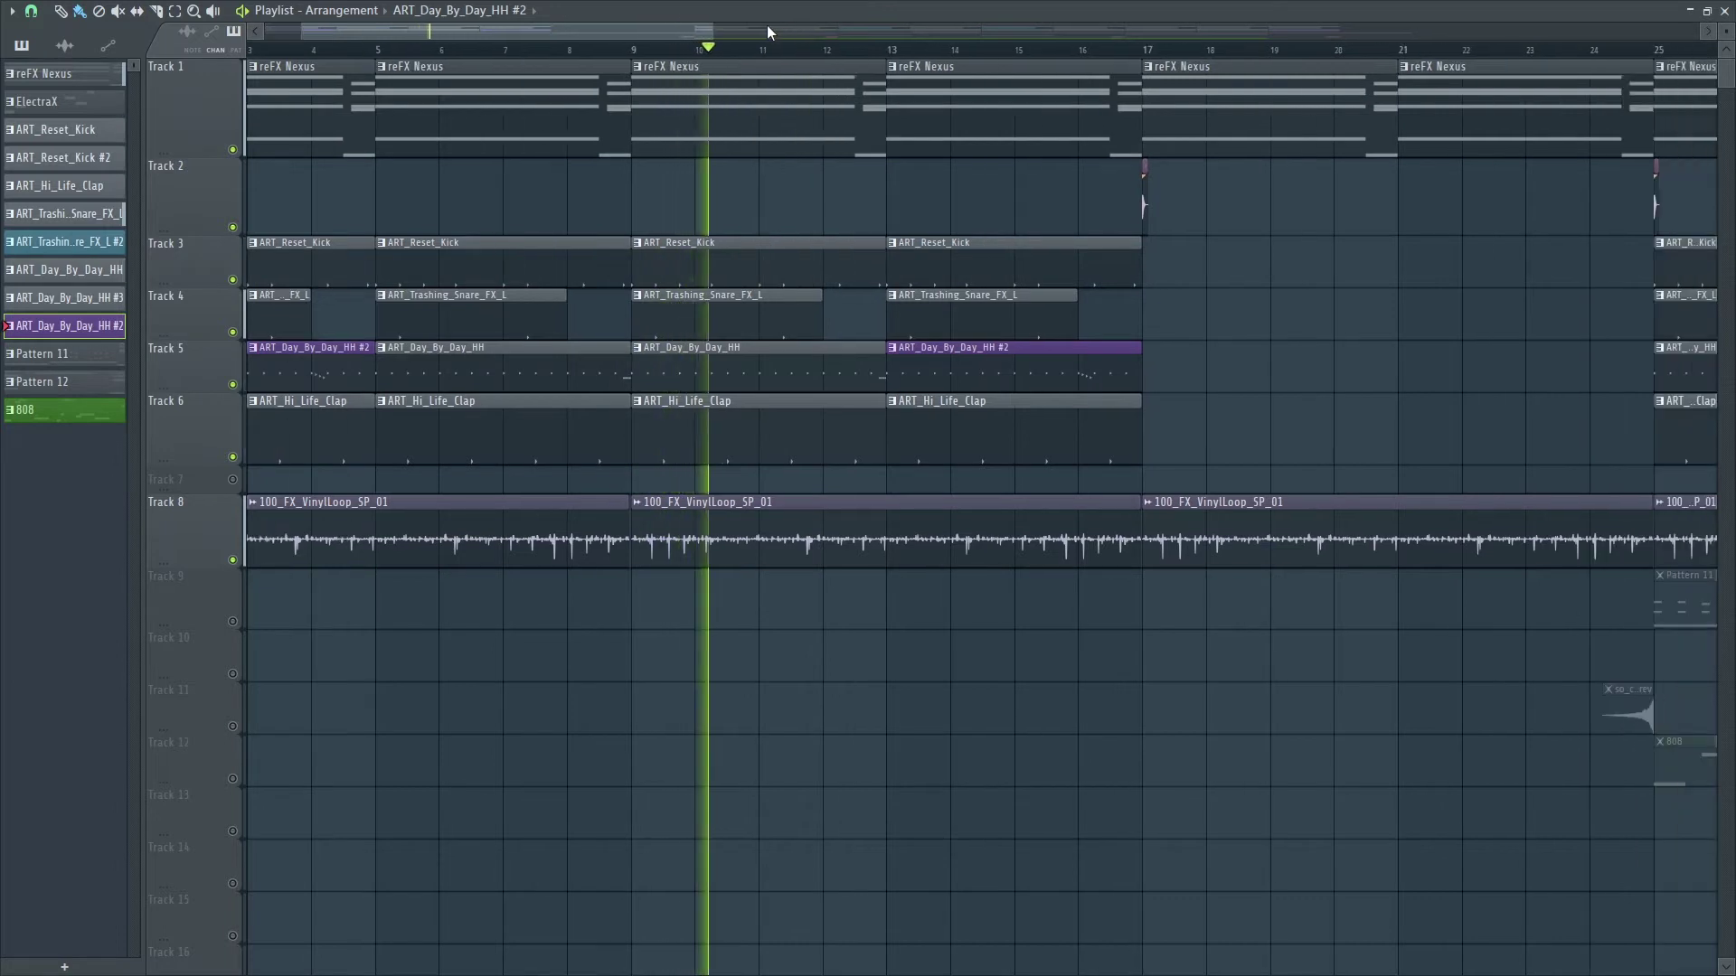
key(space)
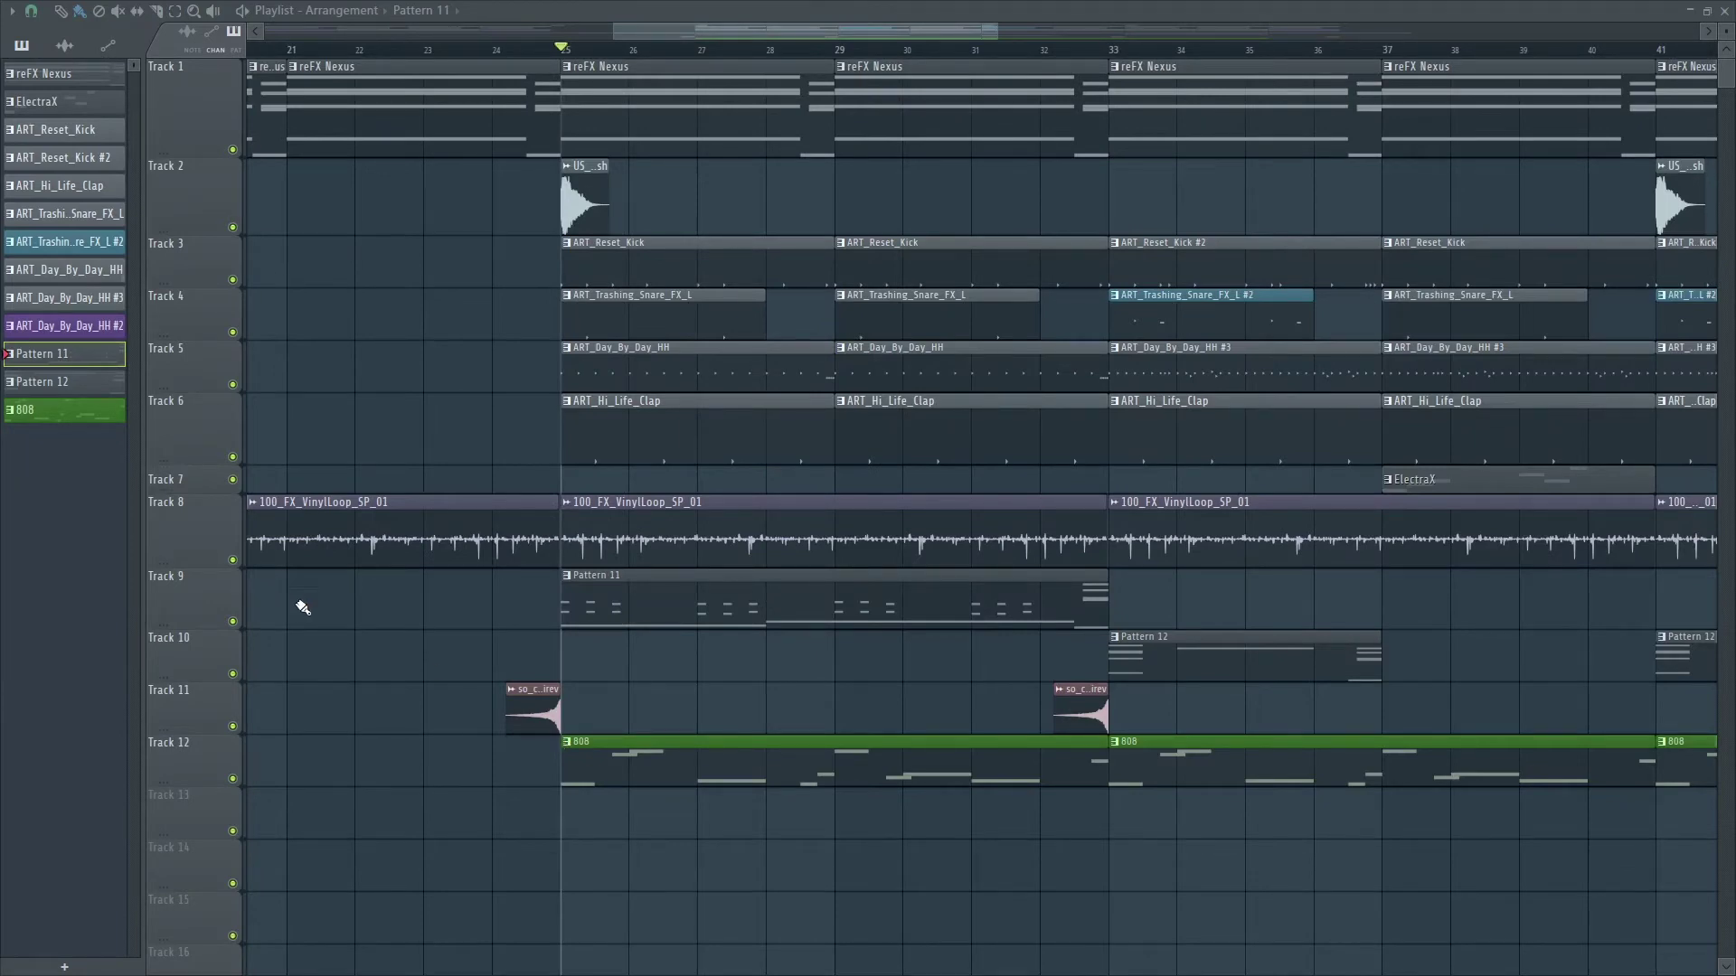
double_click(514, 704)
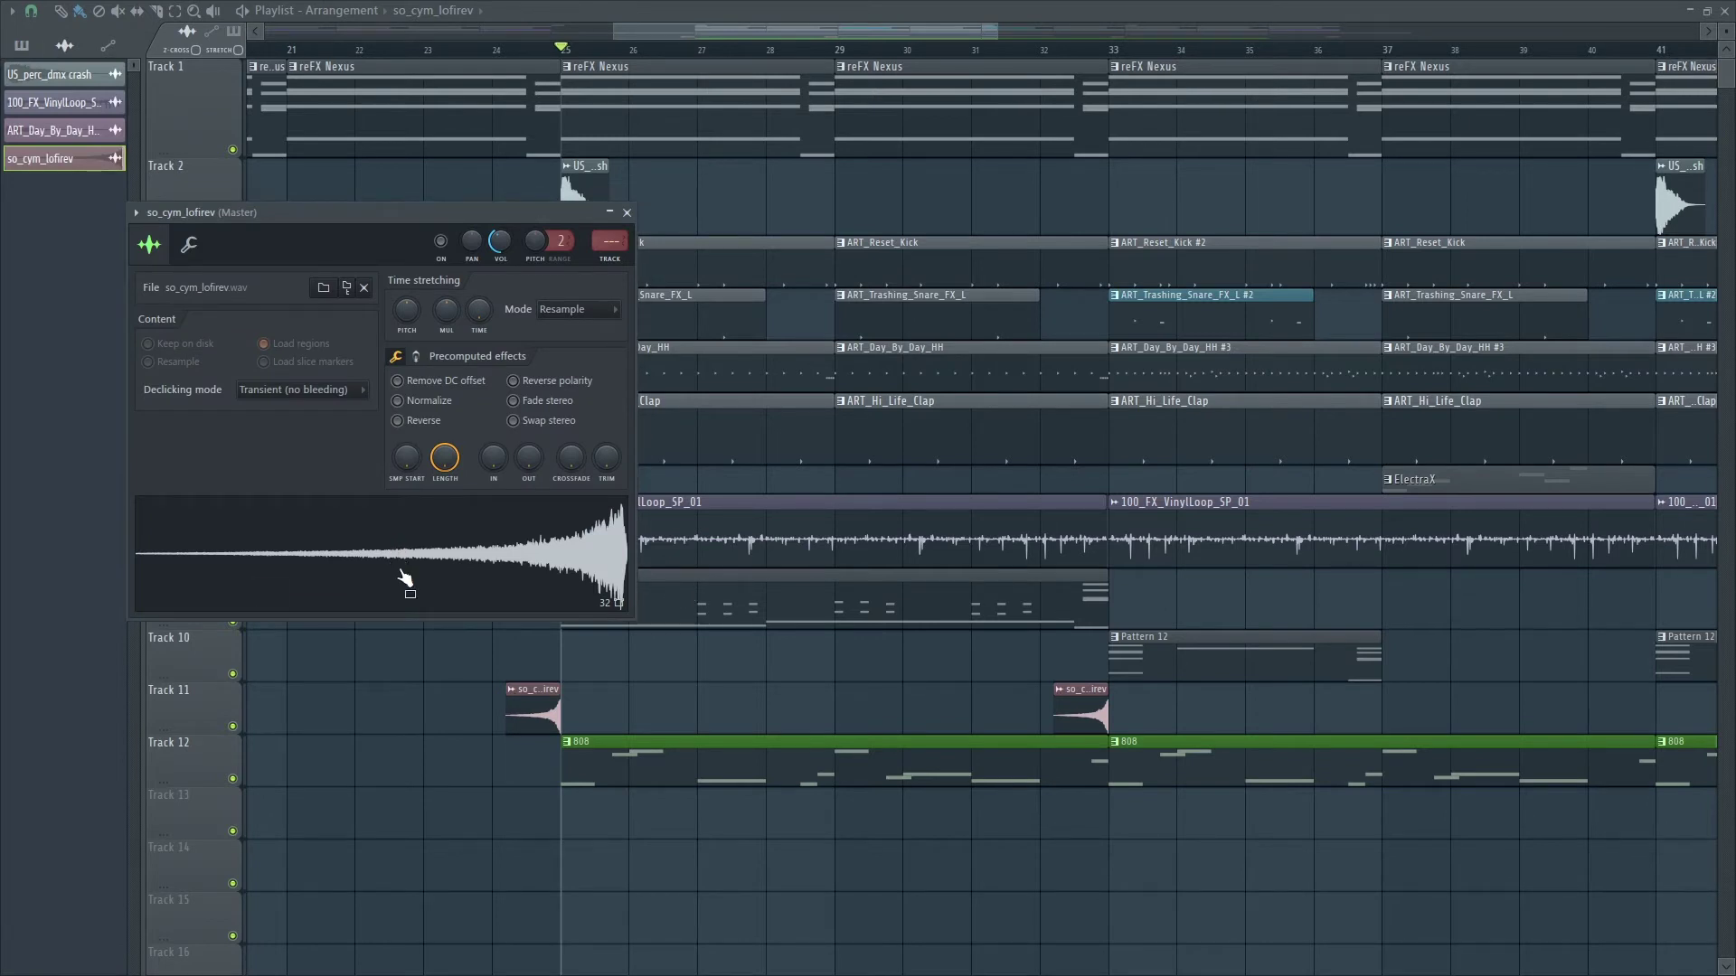
click(626, 213)
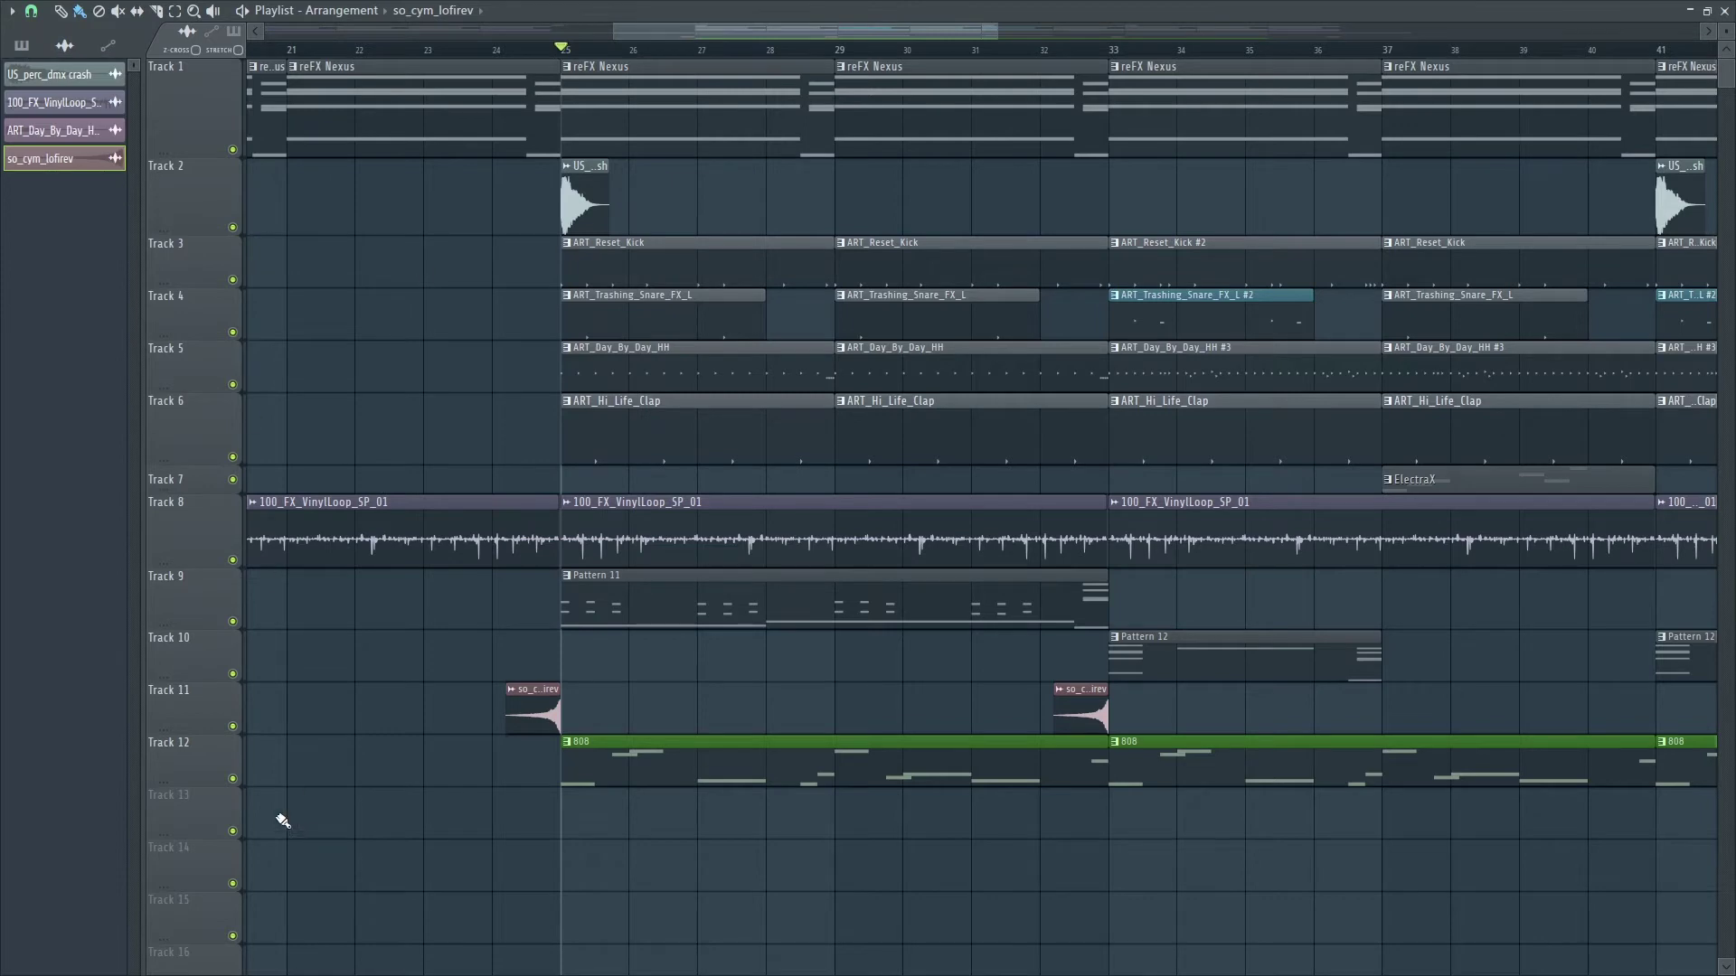
Step: Solo track 12 with the 808 clips and view the 808 Driven channel's FLEX preset, closing its windows again
right_click(233, 779)
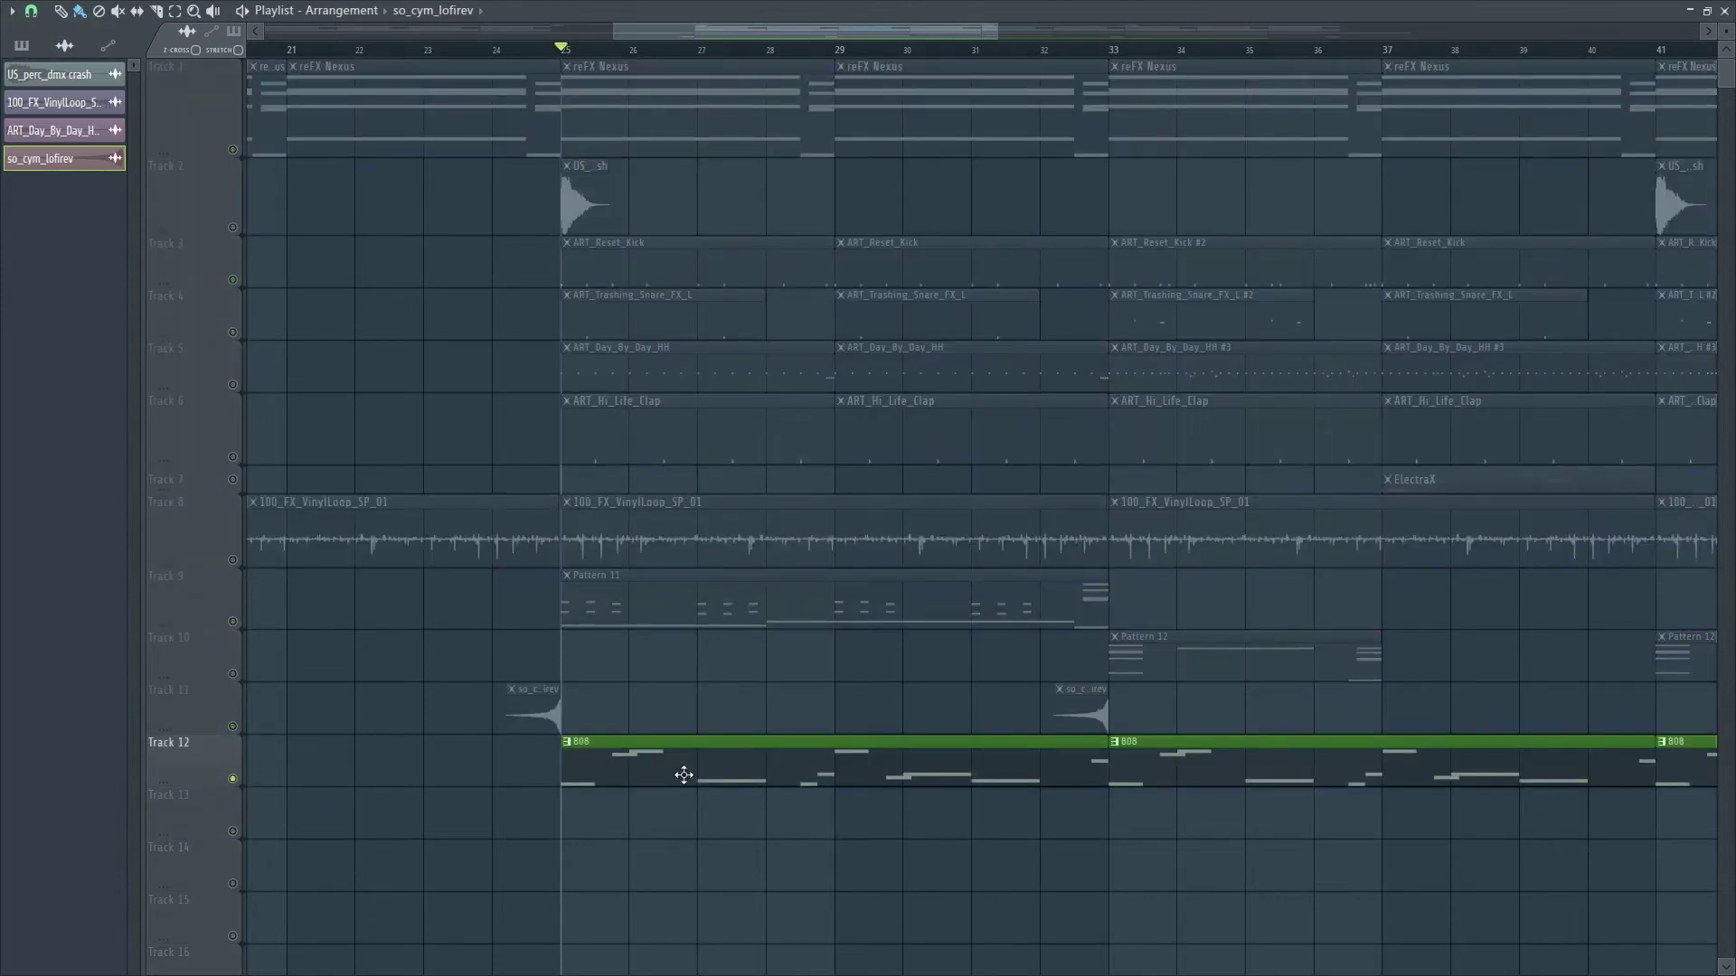
key(F6)
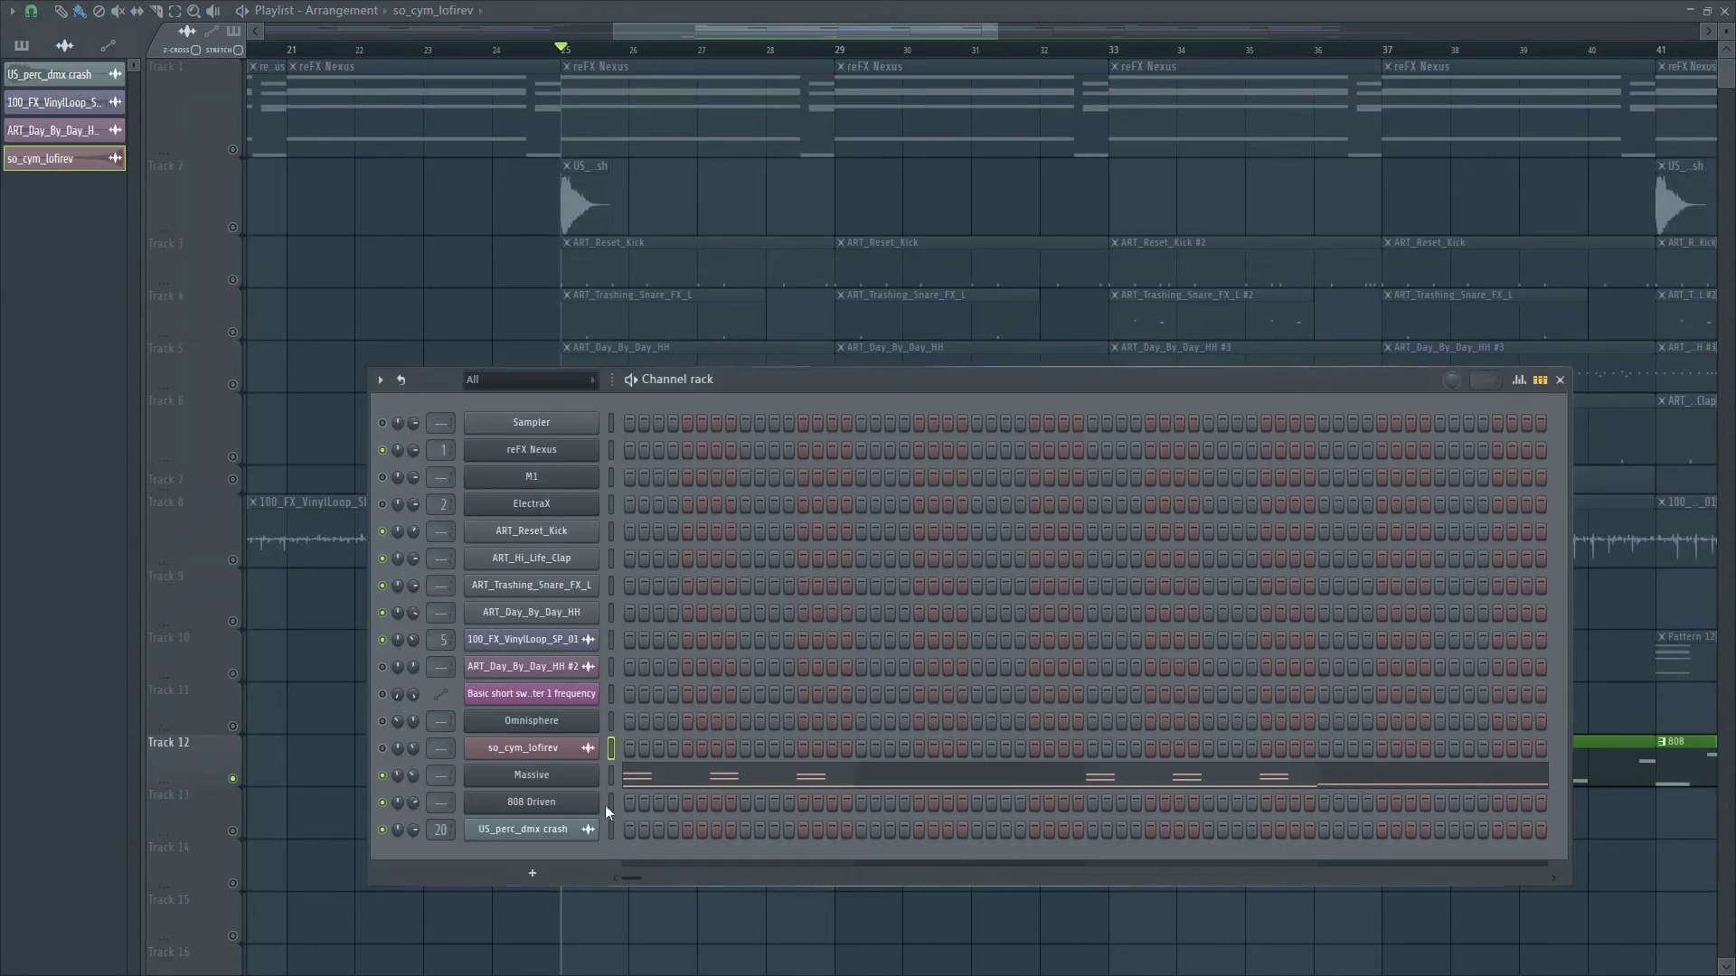
click(559, 802)
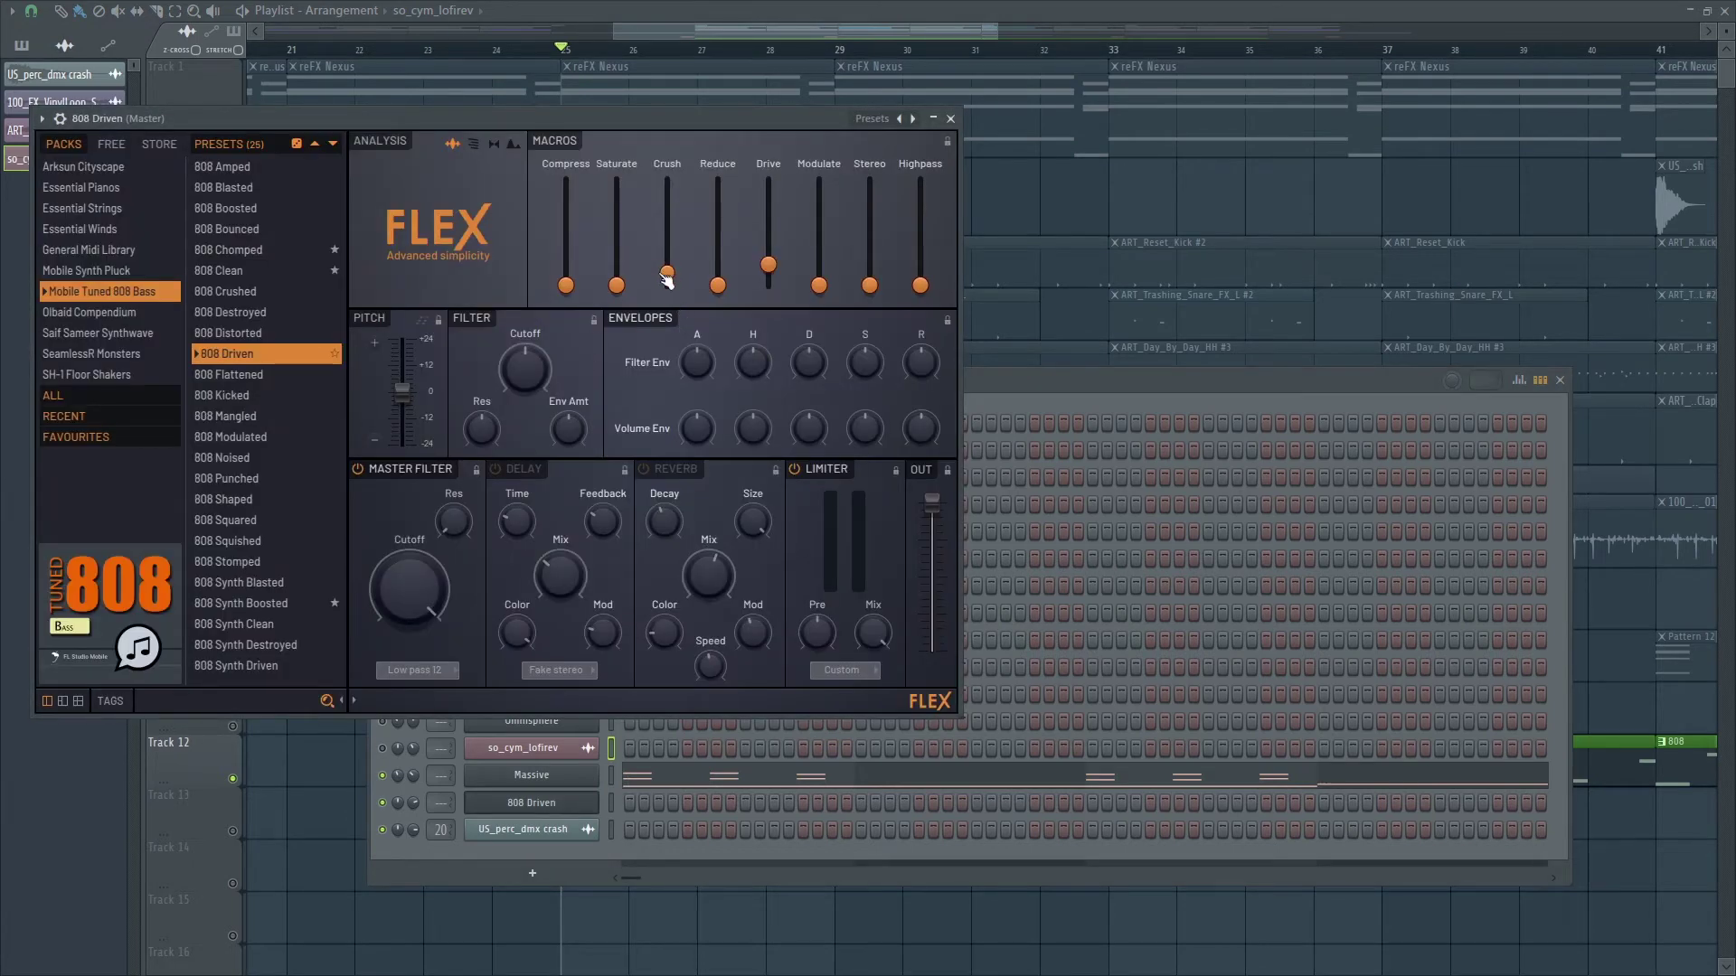
click(951, 119)
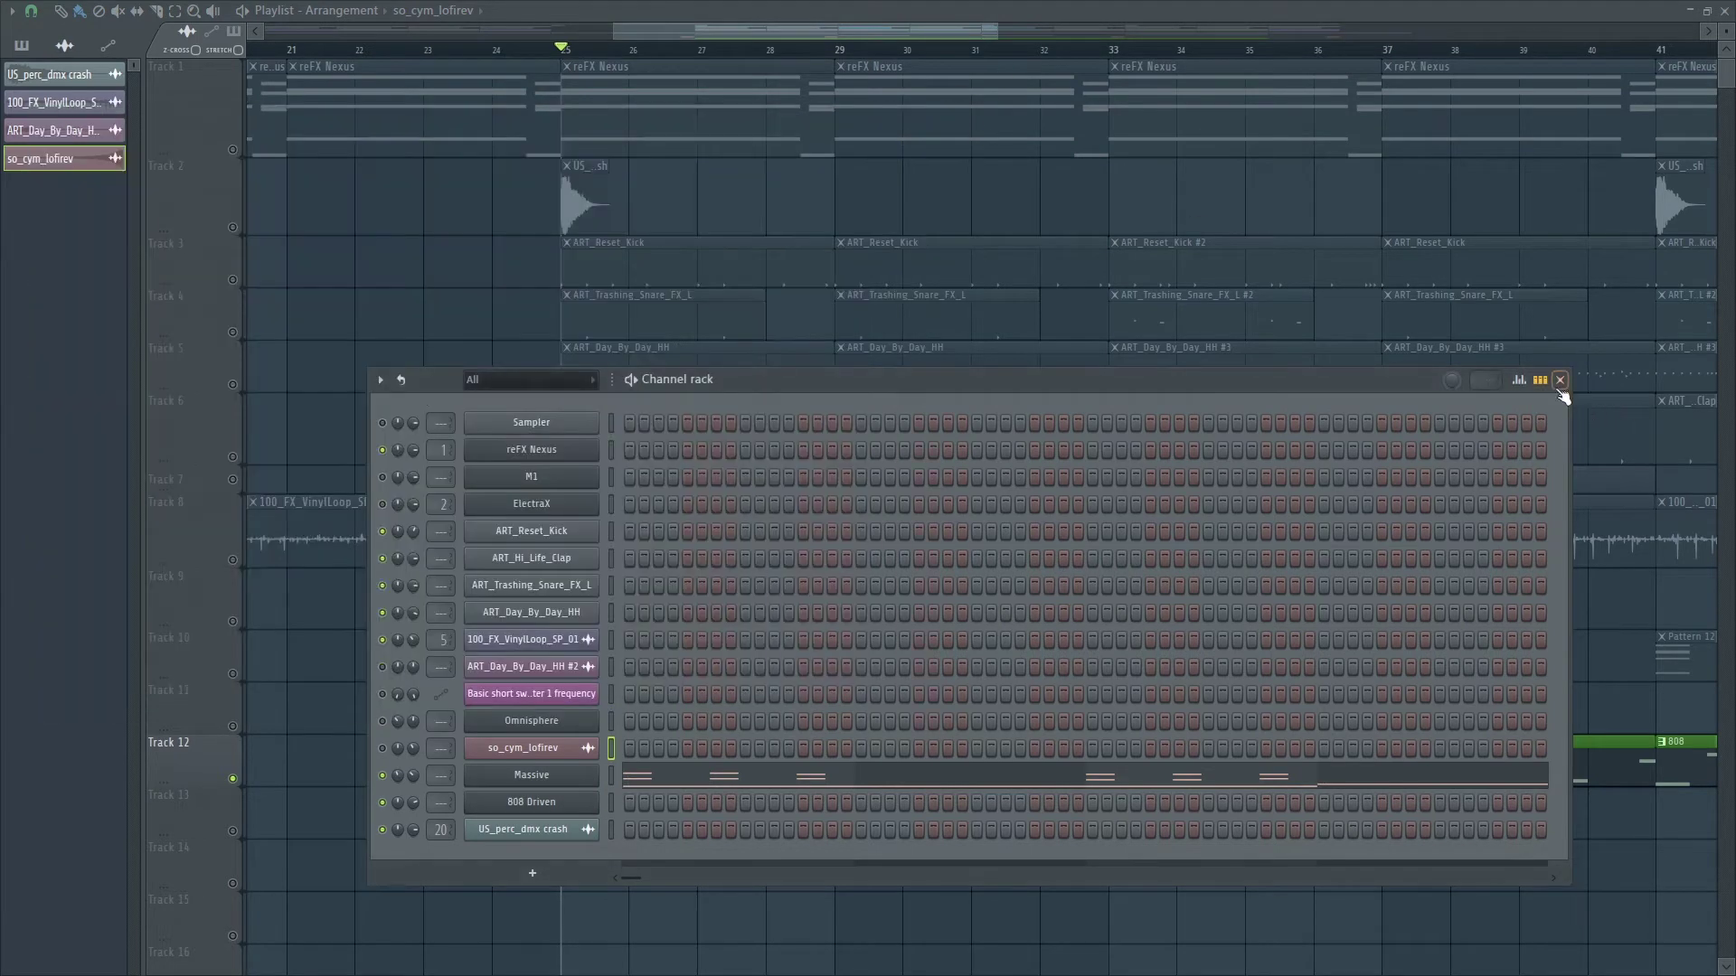
click(1560, 380)
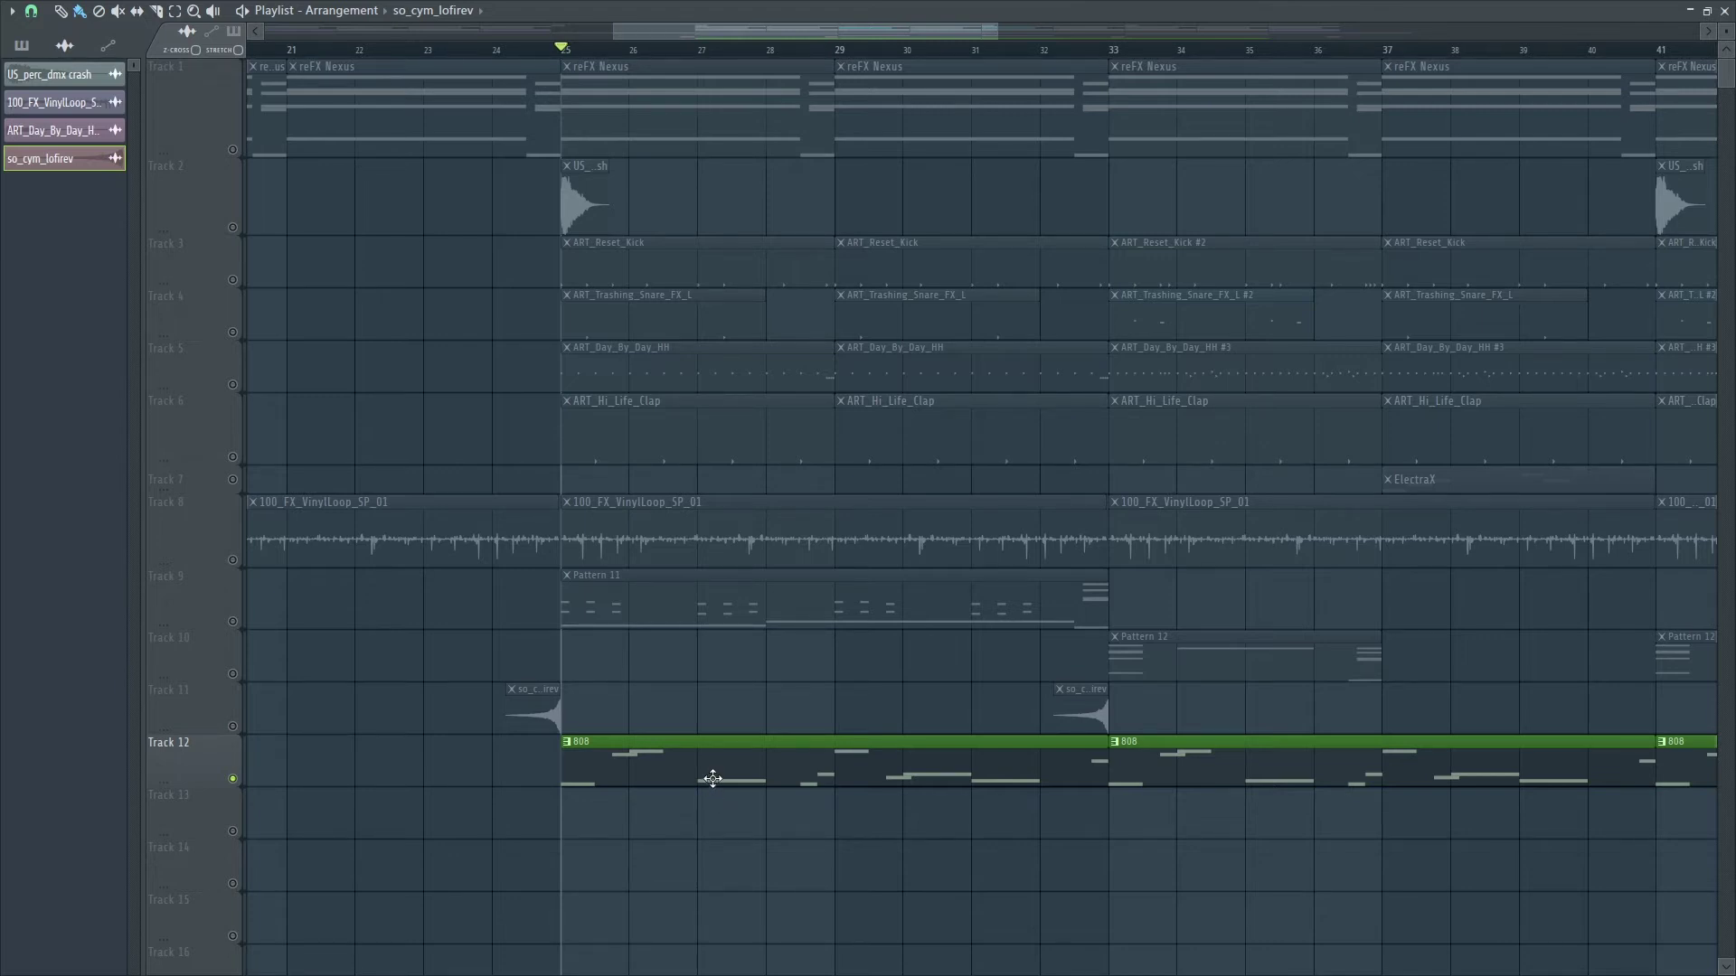
Step: Open the 808 pattern in the piano roll, play its bass notes from the start and return to the playlist
double_click(713, 779)
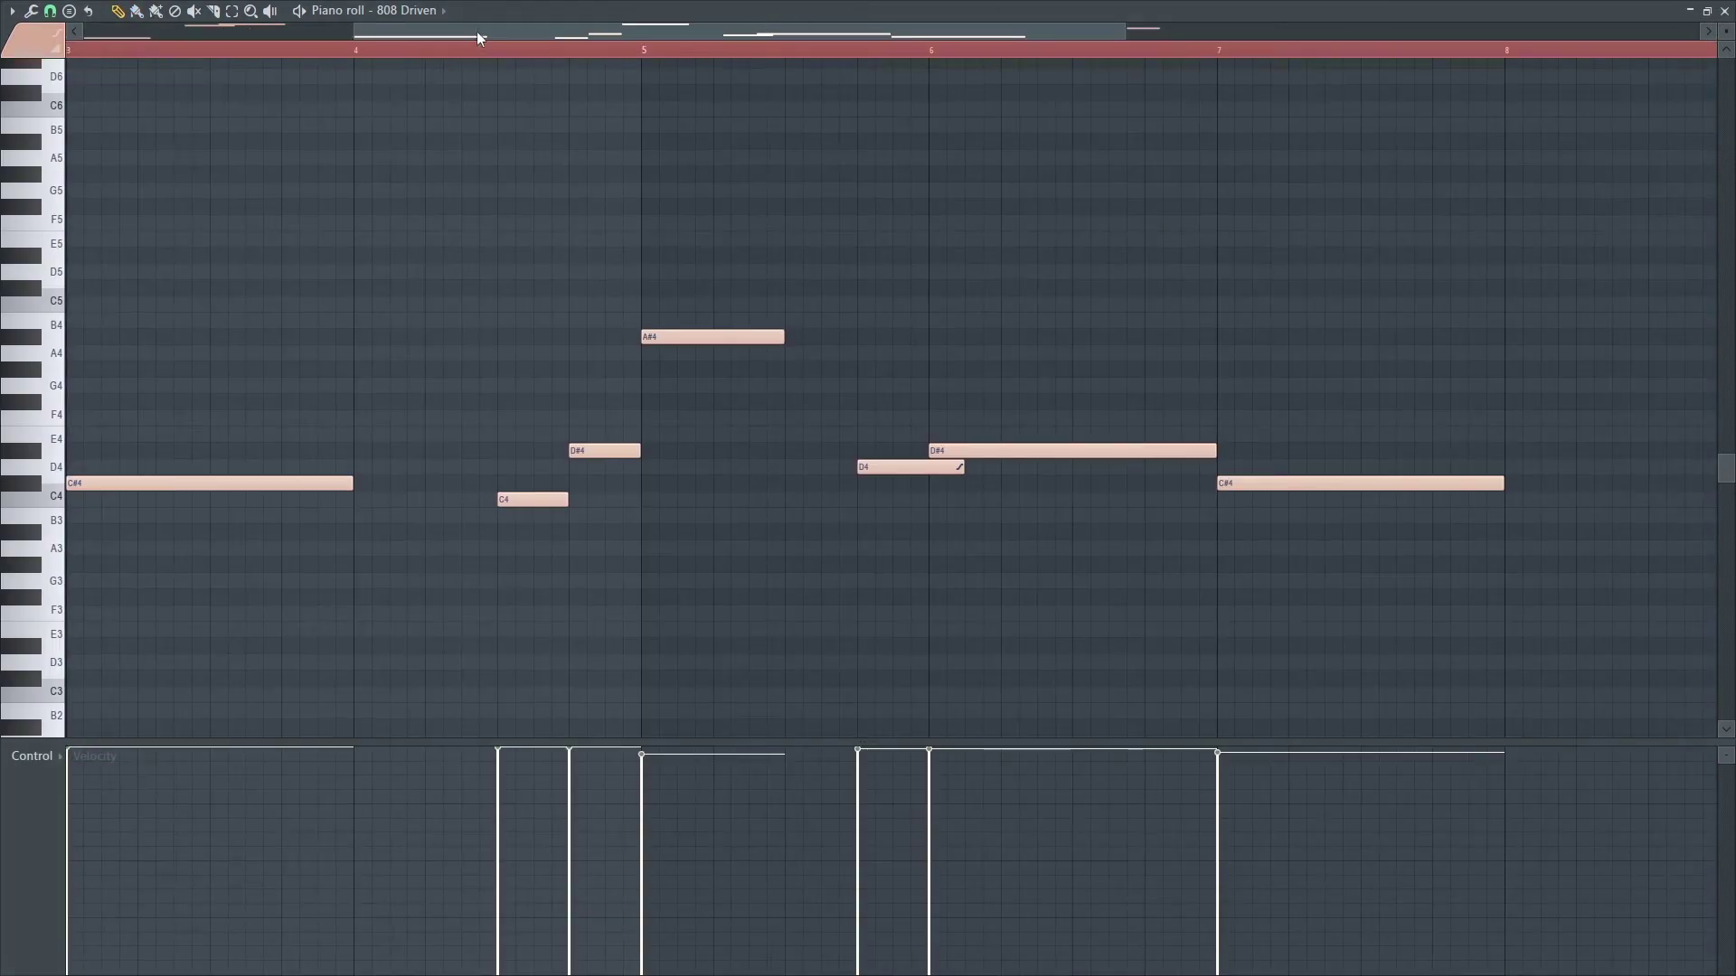
drag(481, 38, 121, 54)
scroll(861, 379, down, 1)
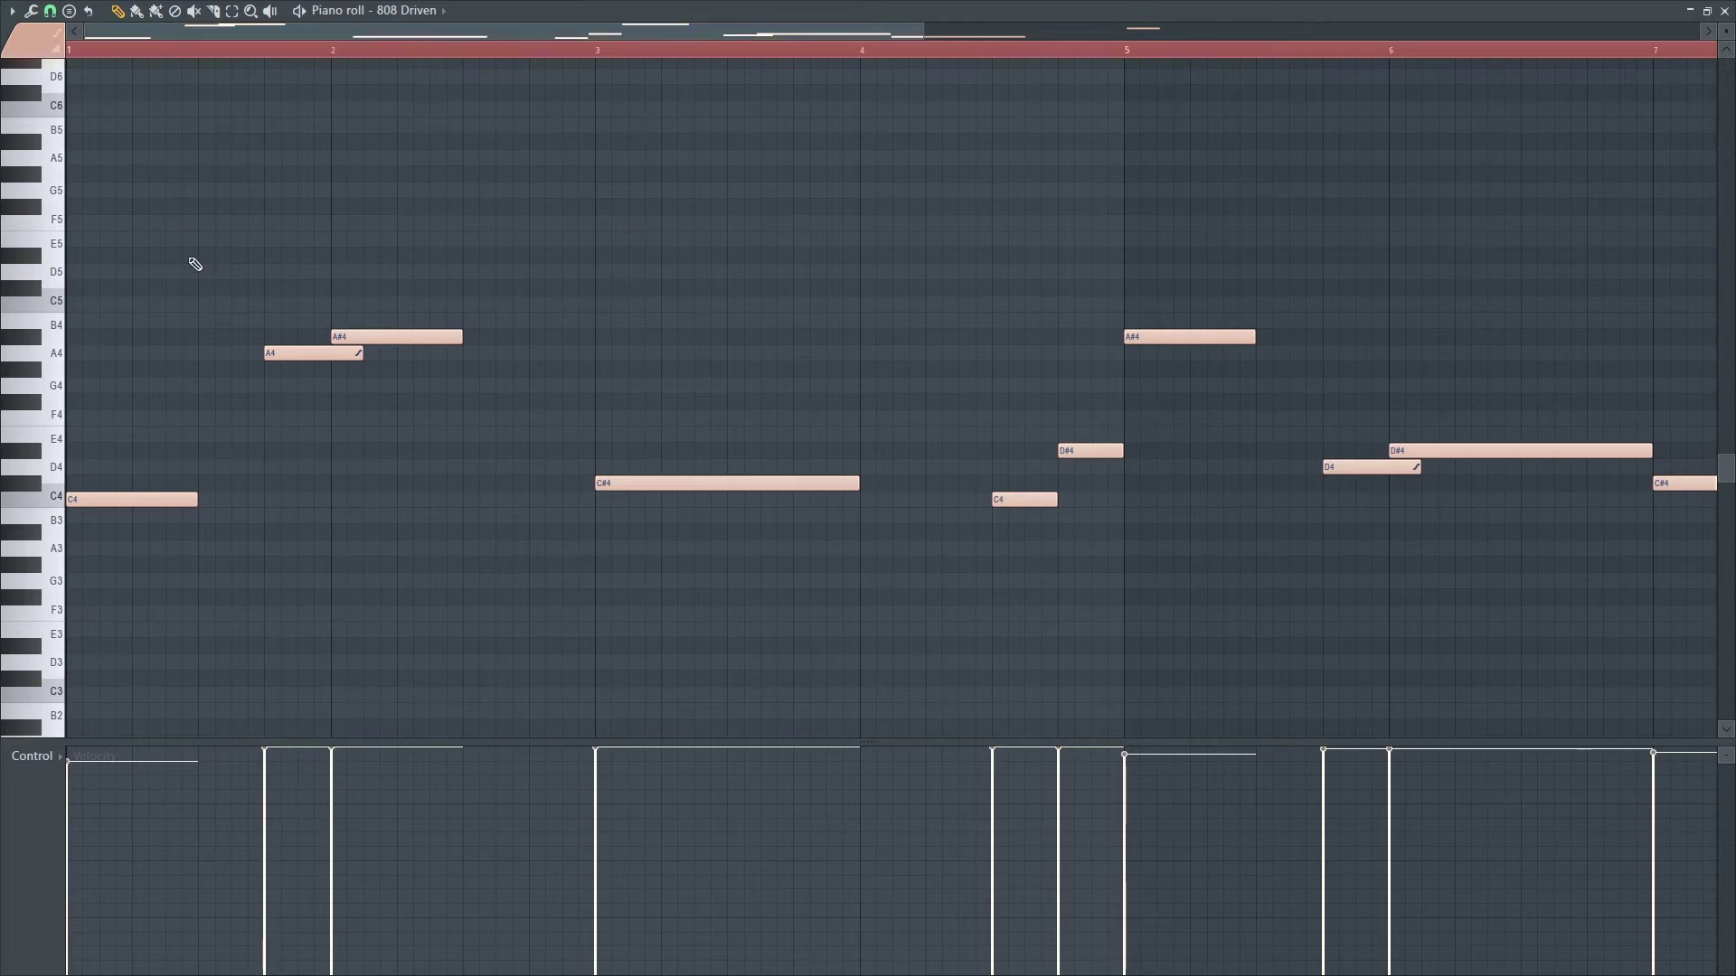
key(space)
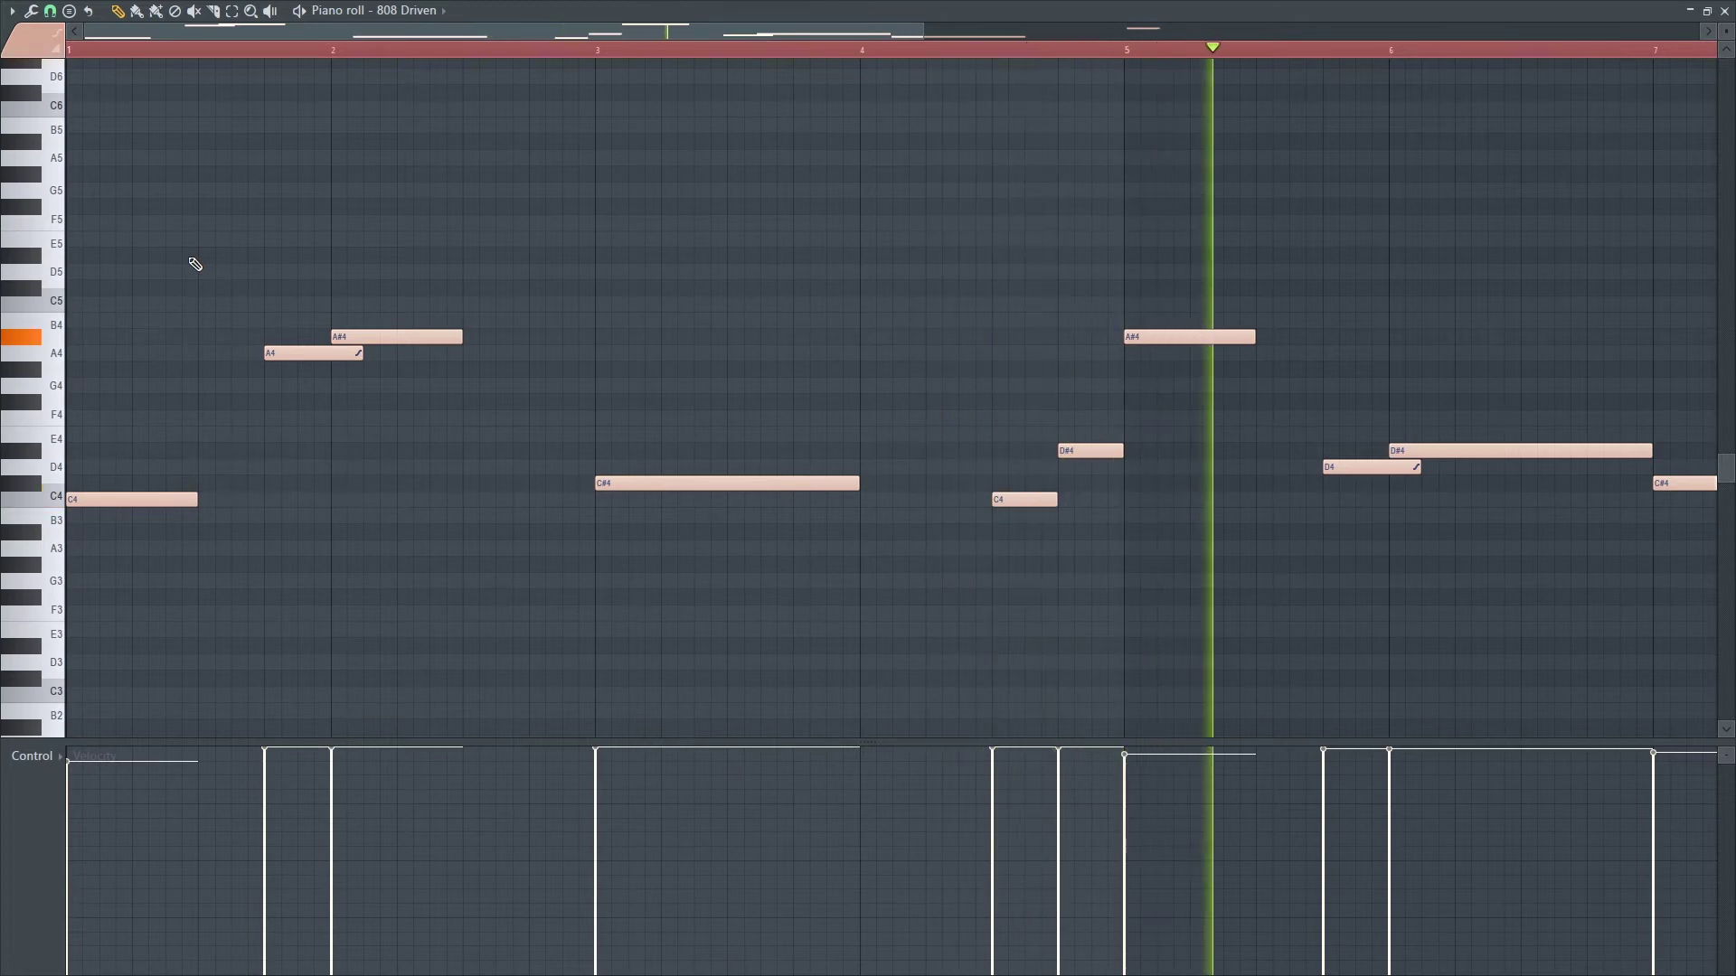
key(space)
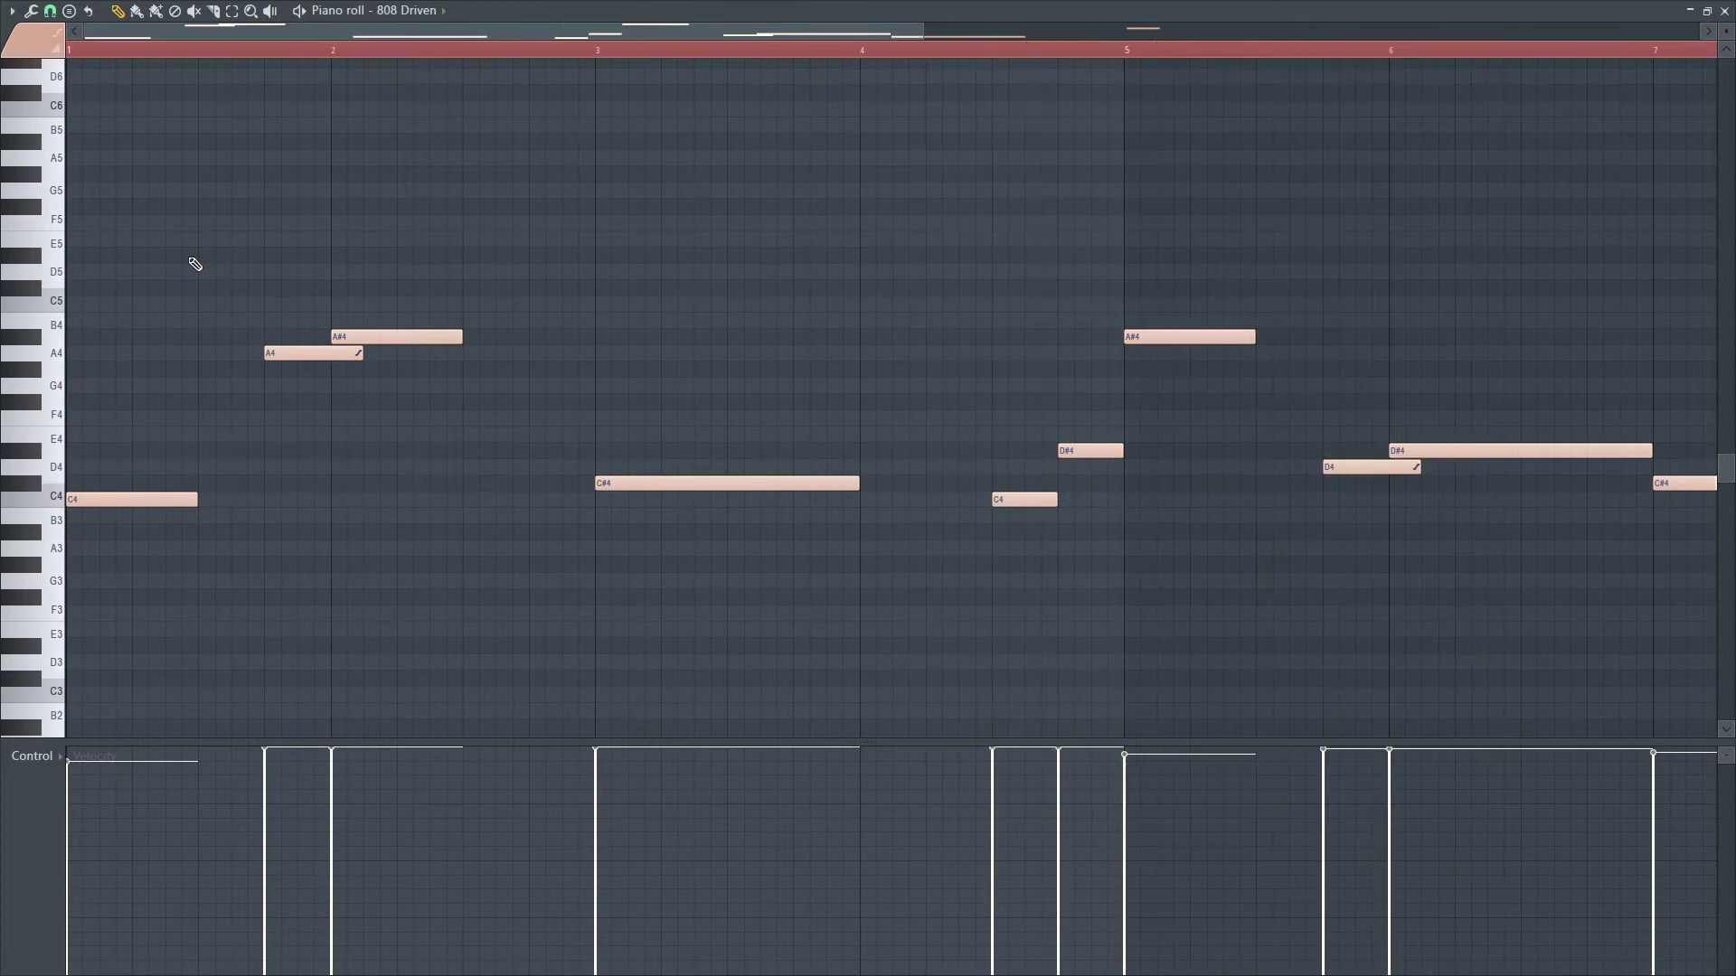
click(1724, 11)
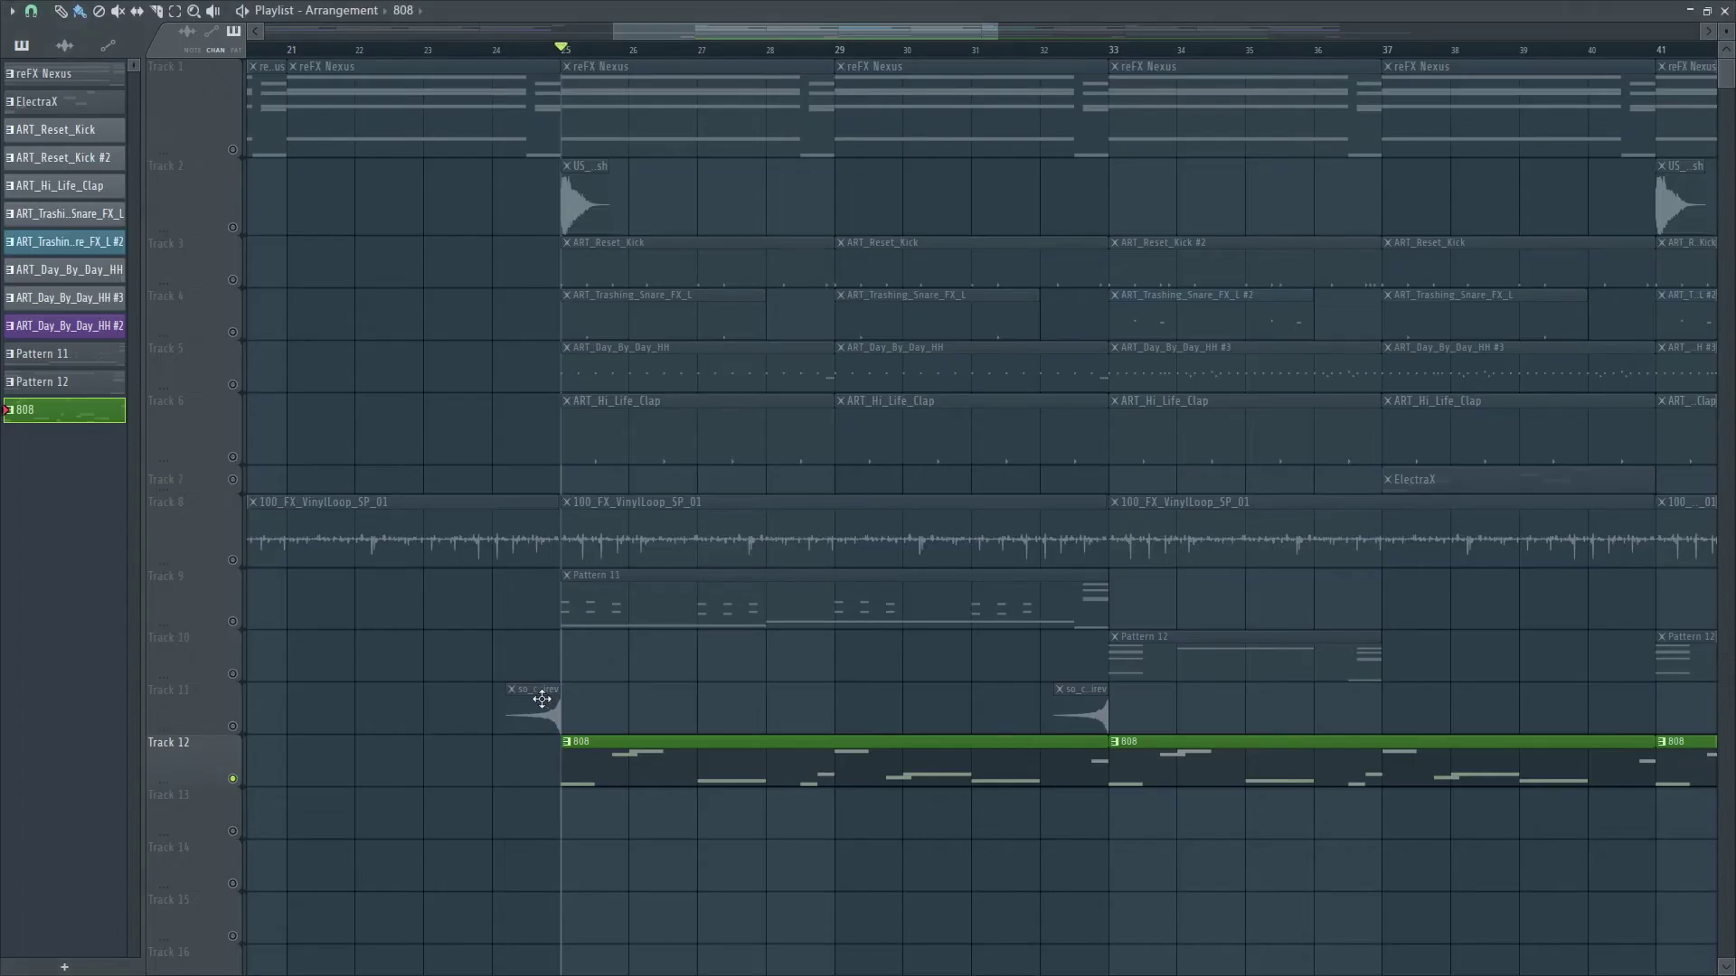
Step: View the Massive channel's HIGHLIFE SYNTH - PS preset and return to the playlist
key(F6)
click(534, 774)
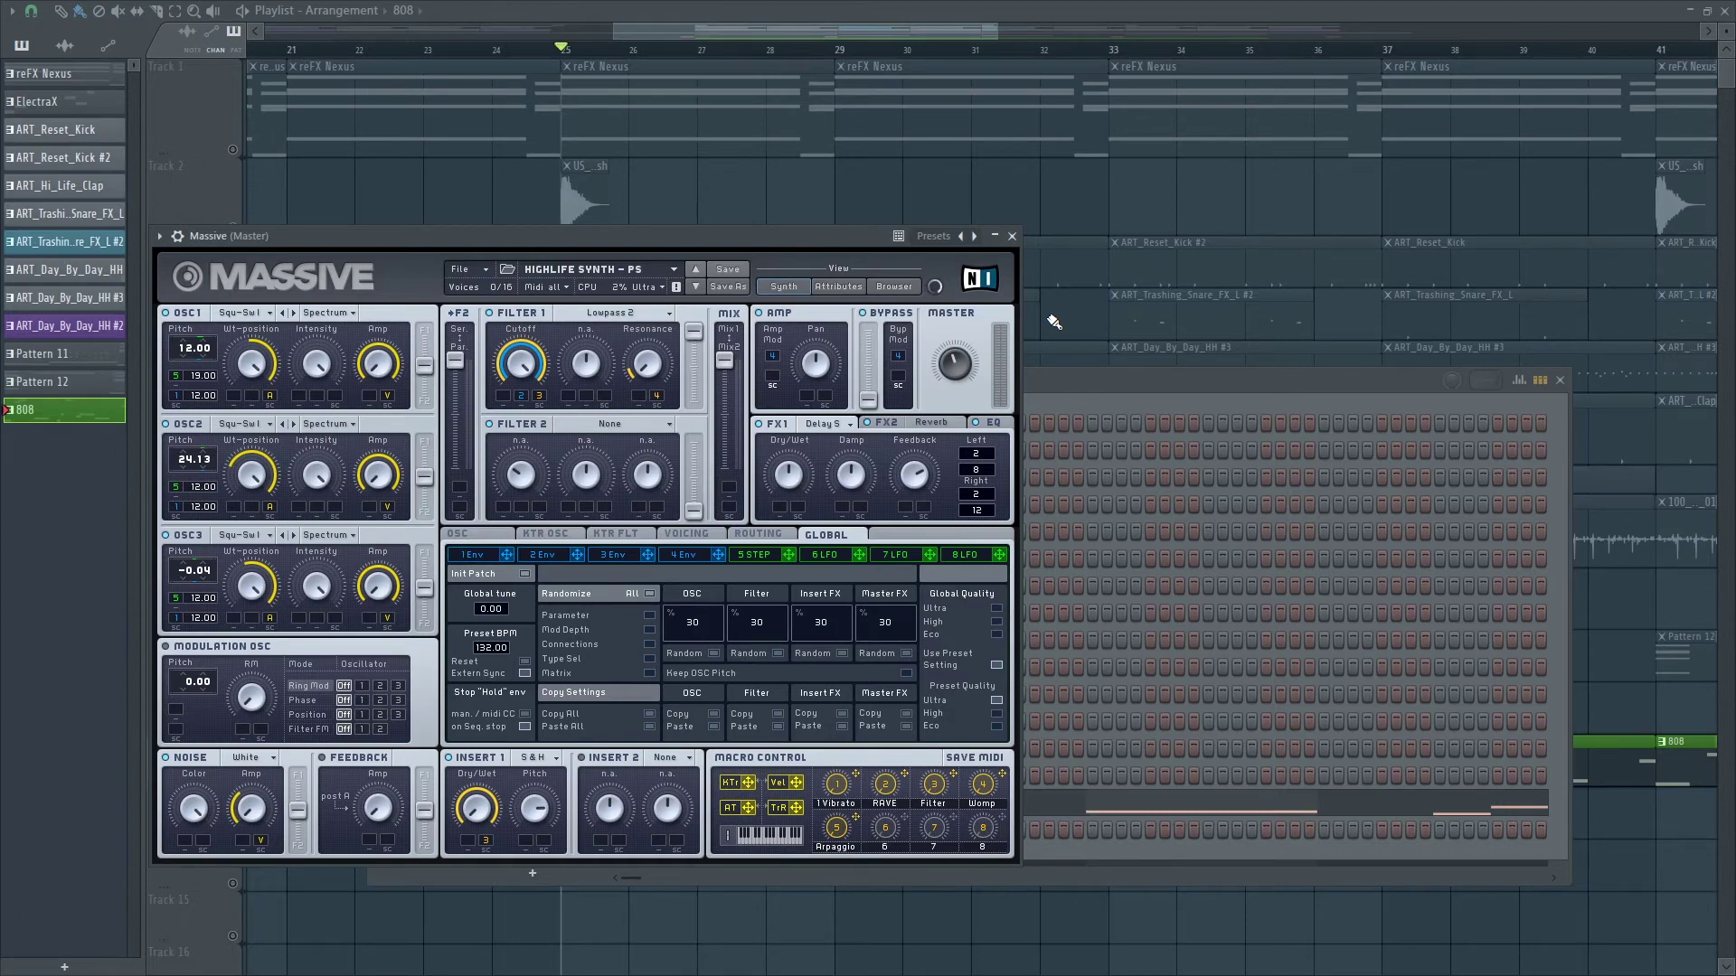
click(1012, 236)
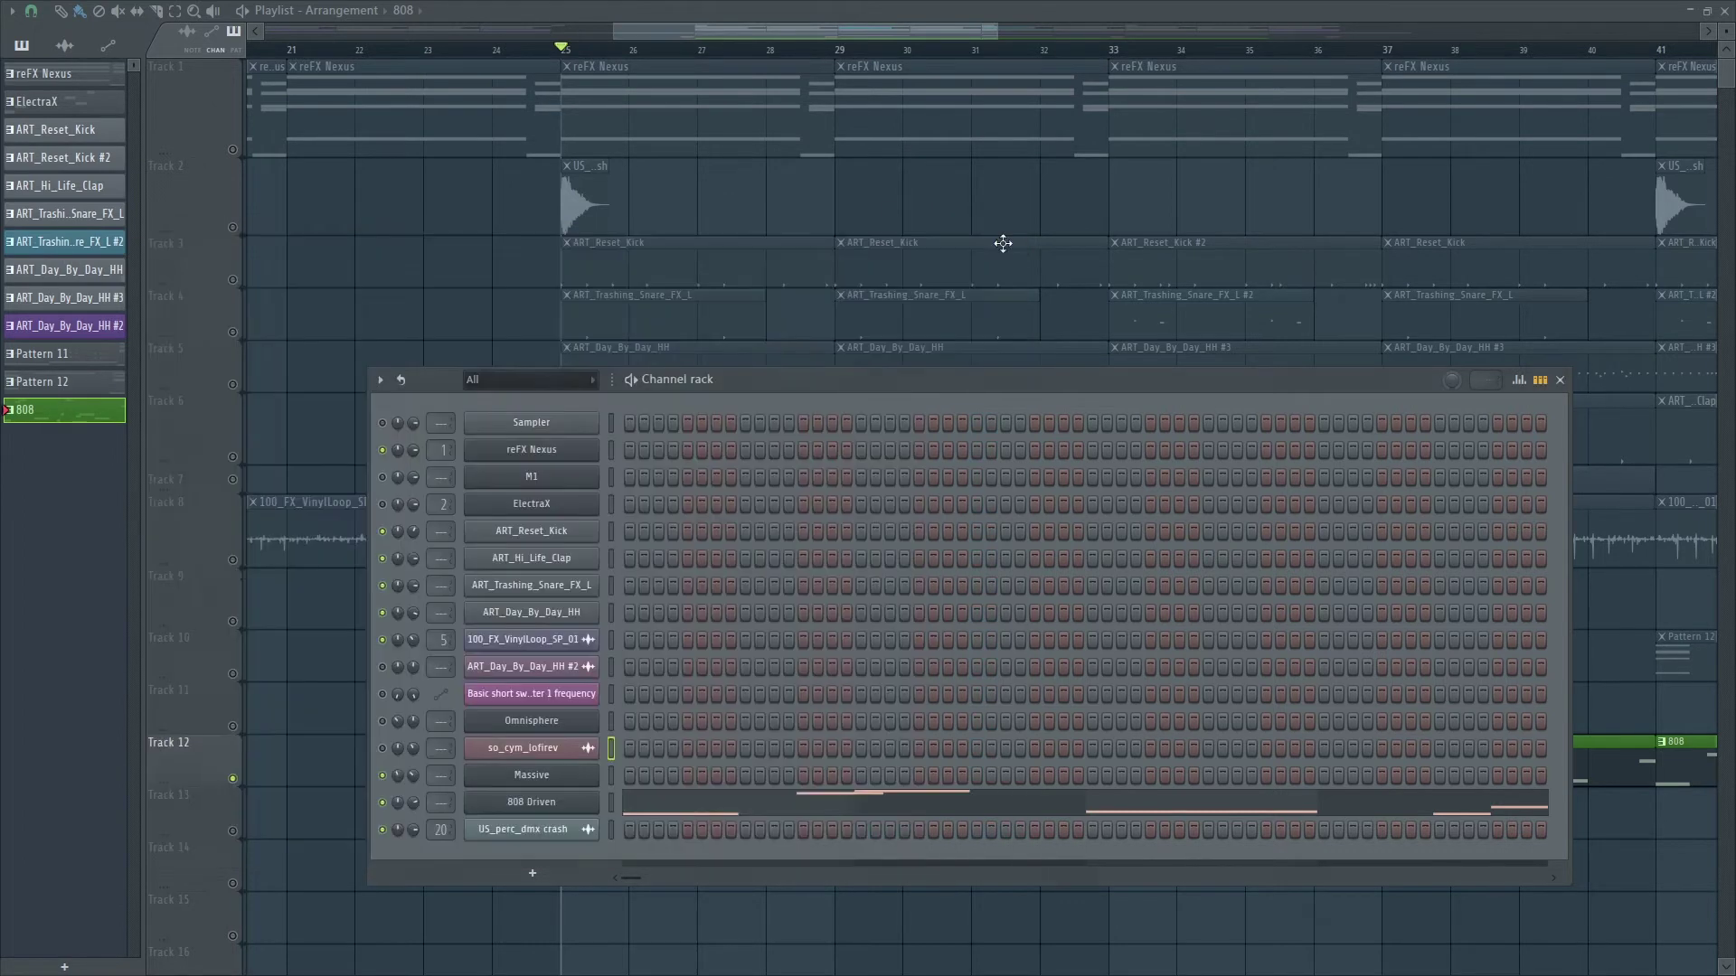
click(1560, 380)
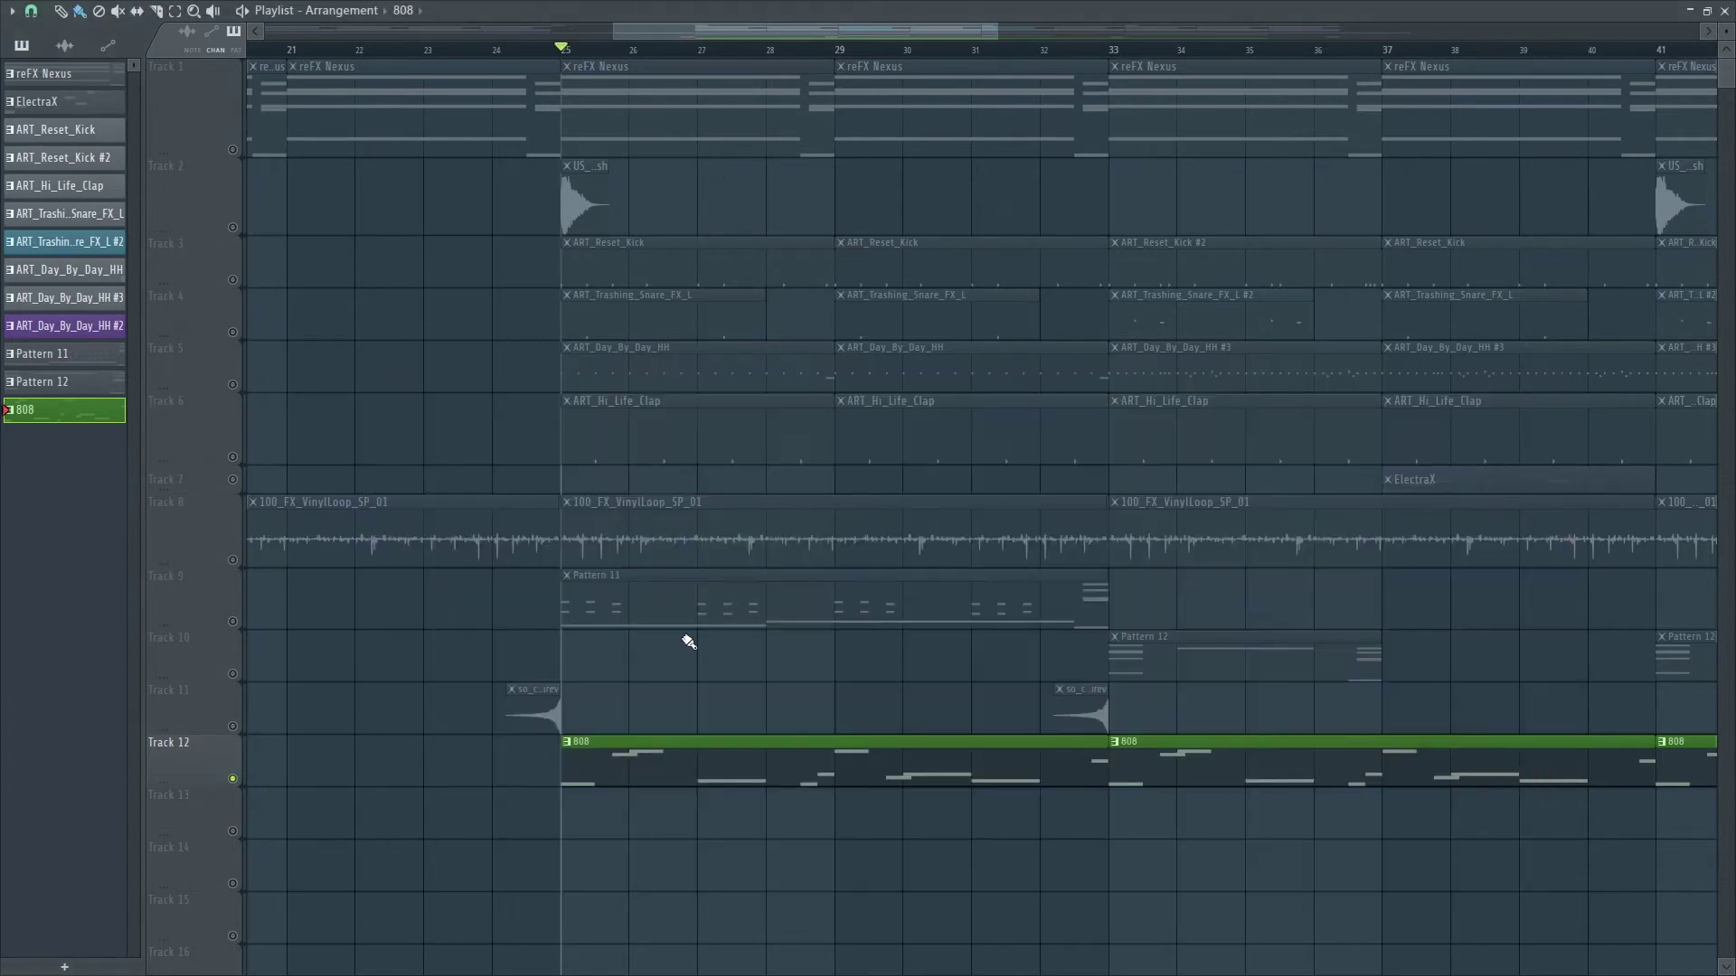
Step: Leave only track 9 unmuted and play Pattern 11 on its own from bar 25
click(233, 622)
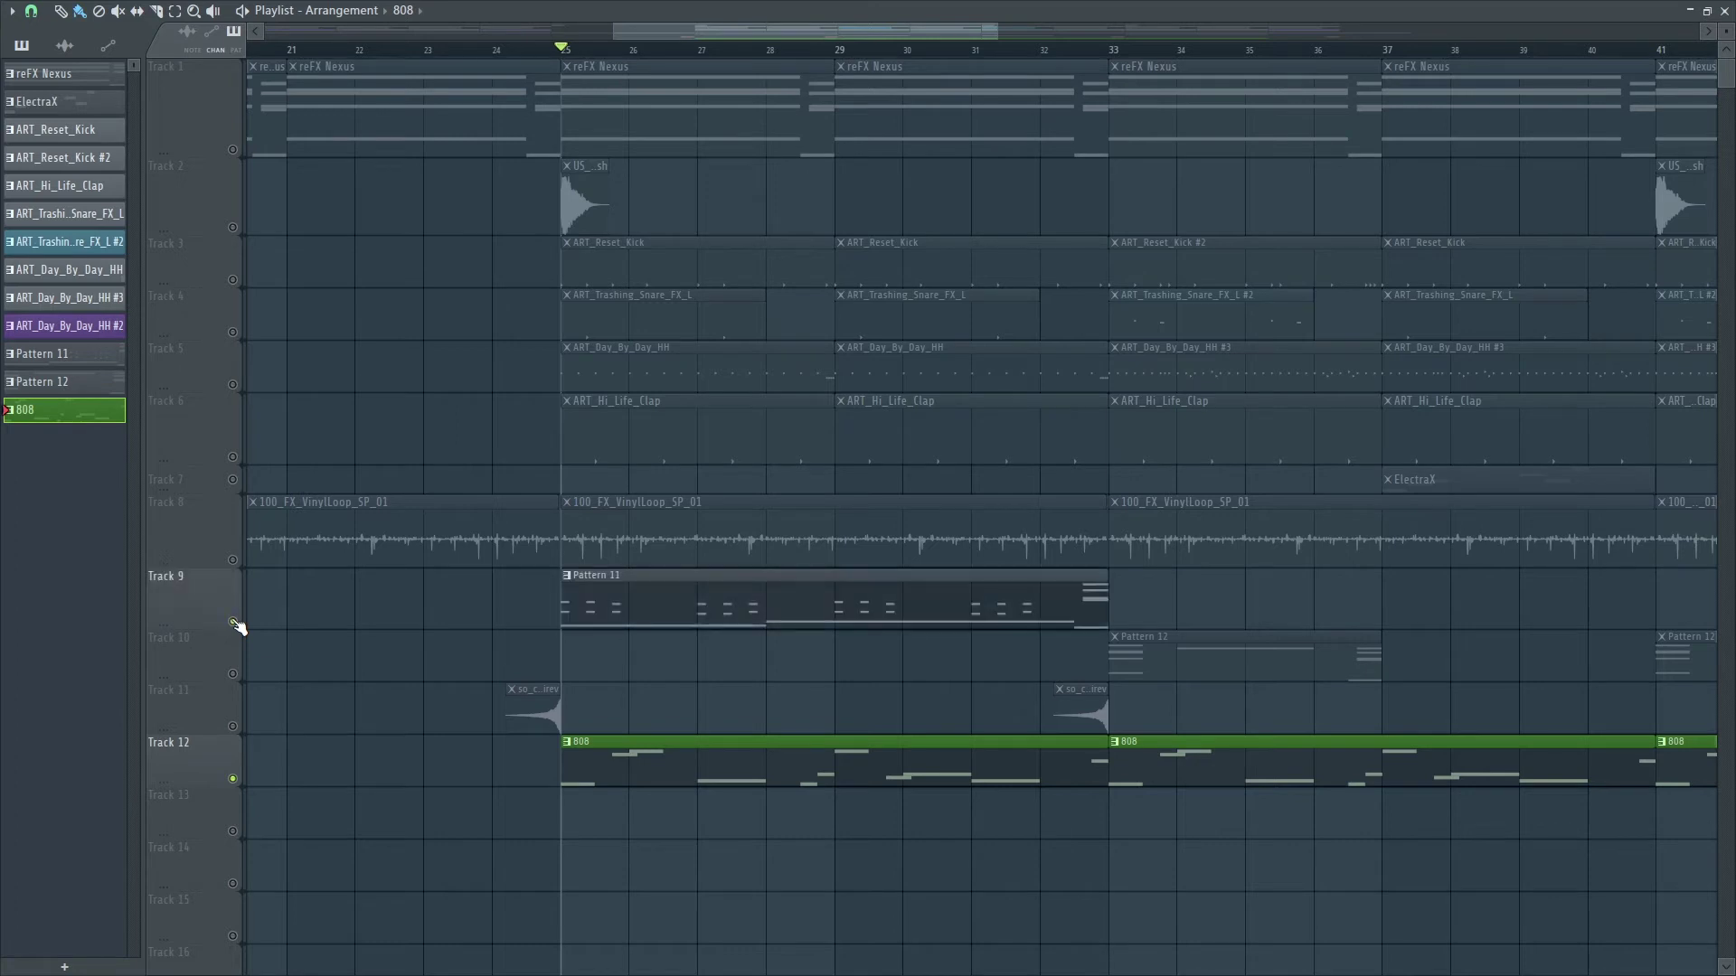
click(233, 781)
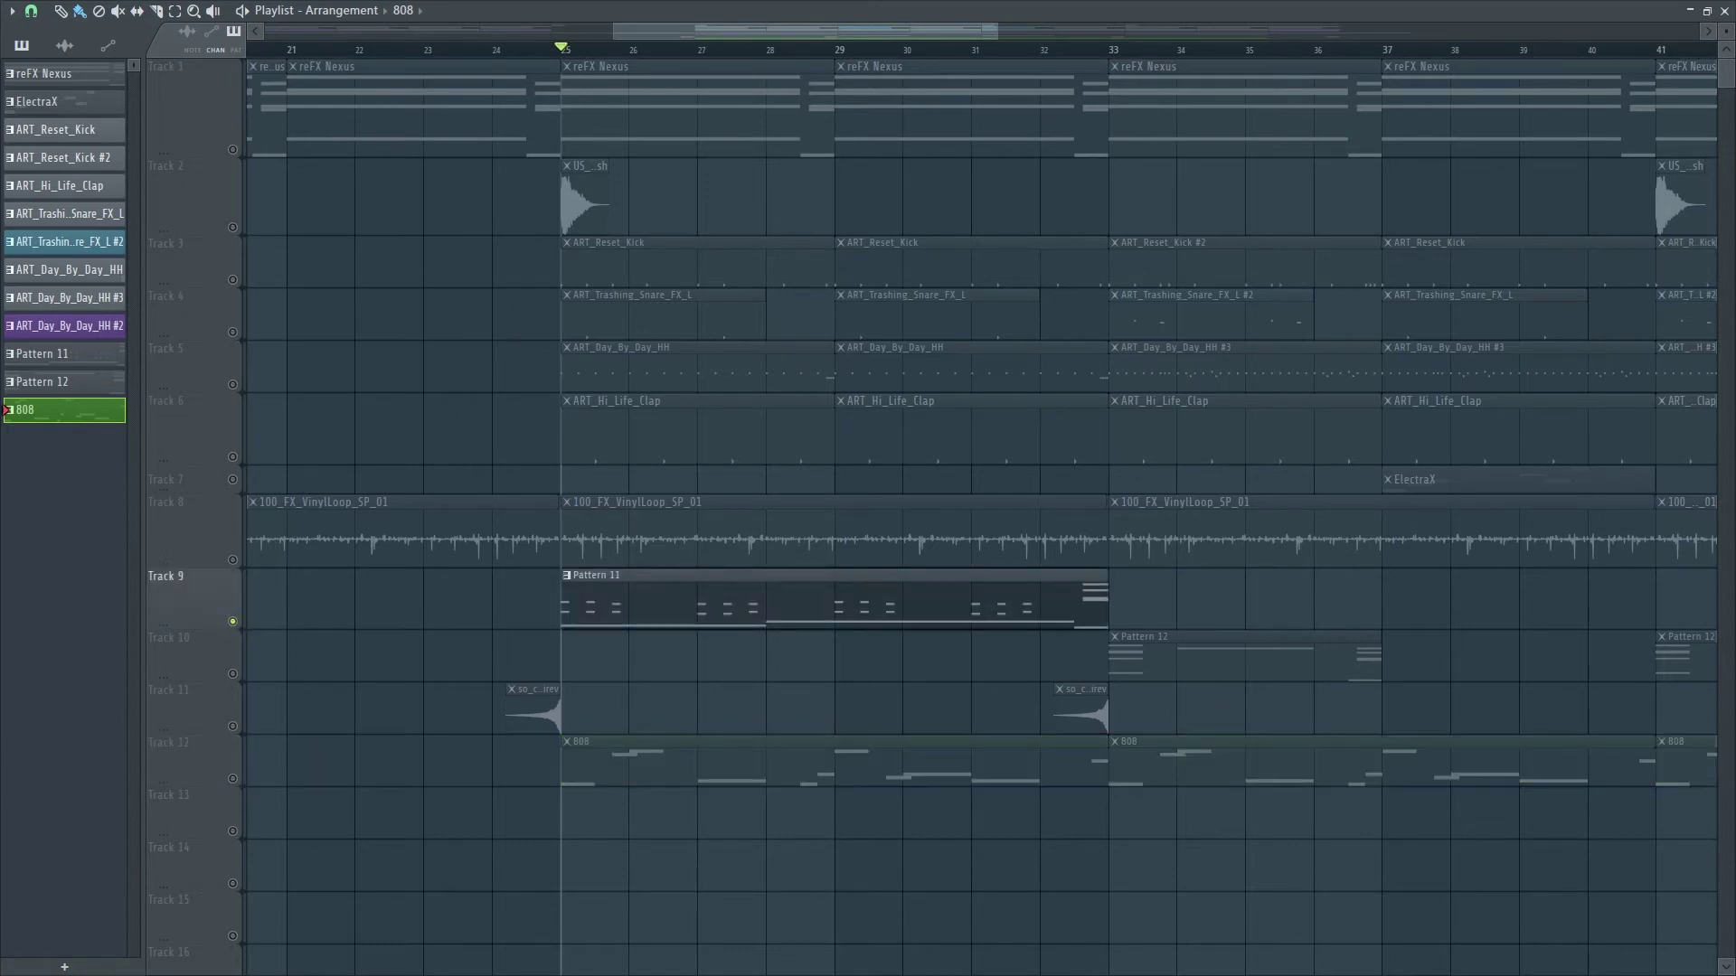
key(space)
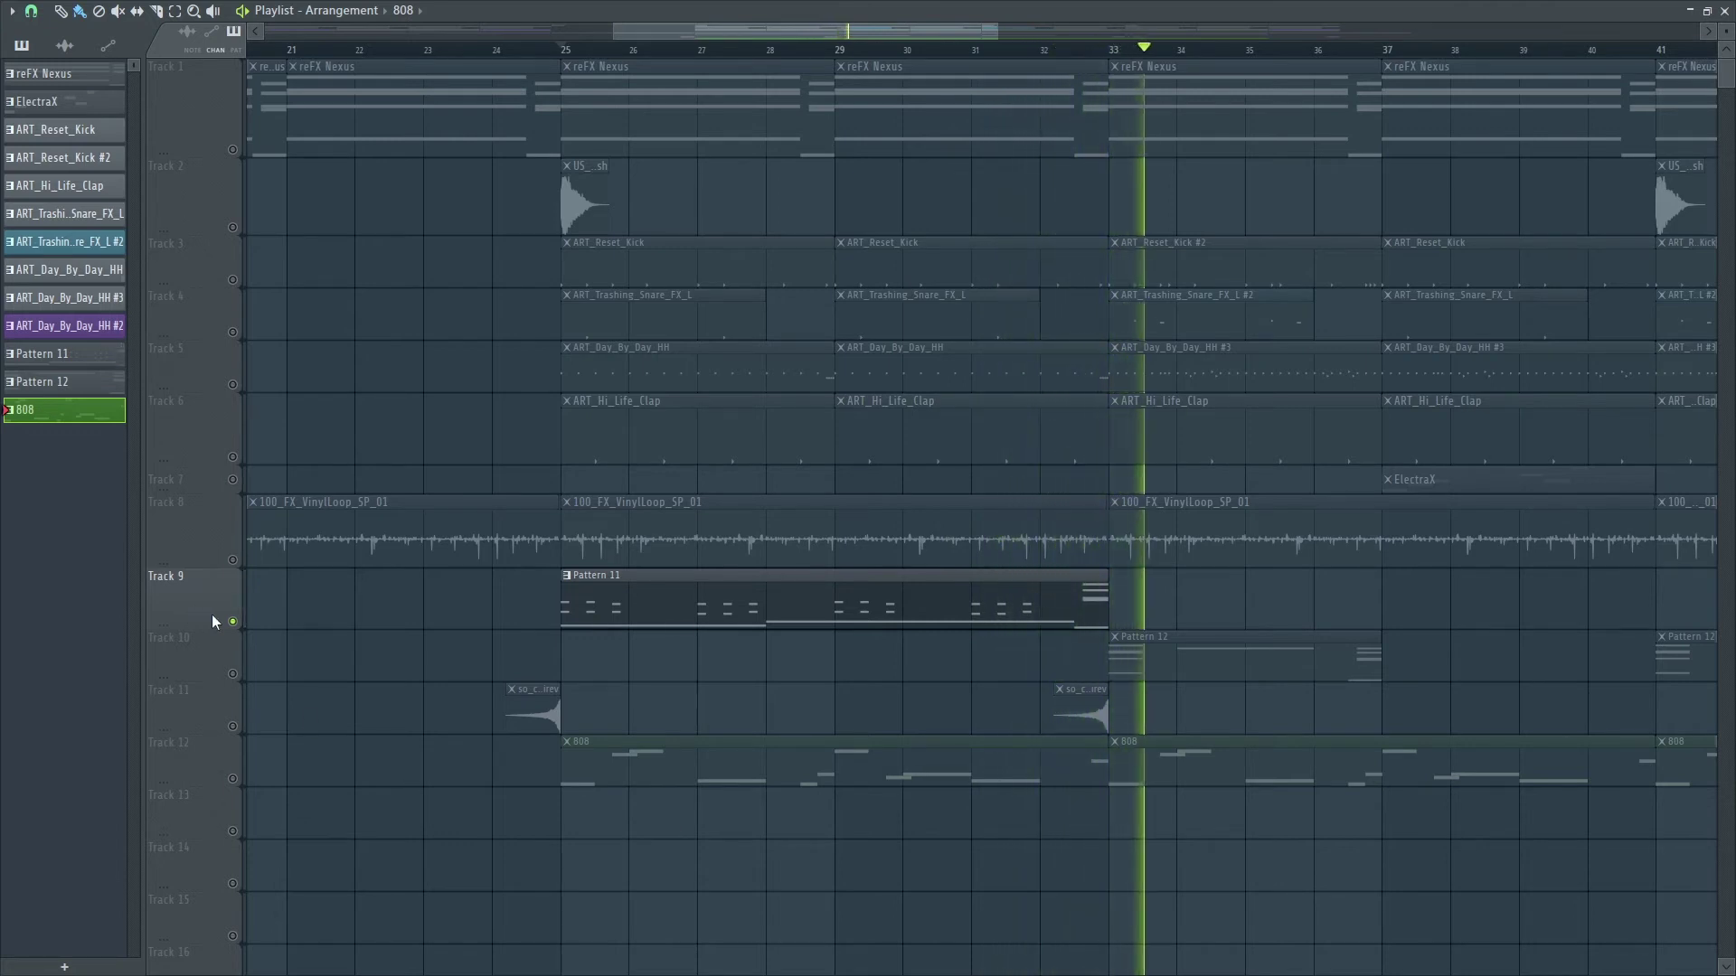
key(space)
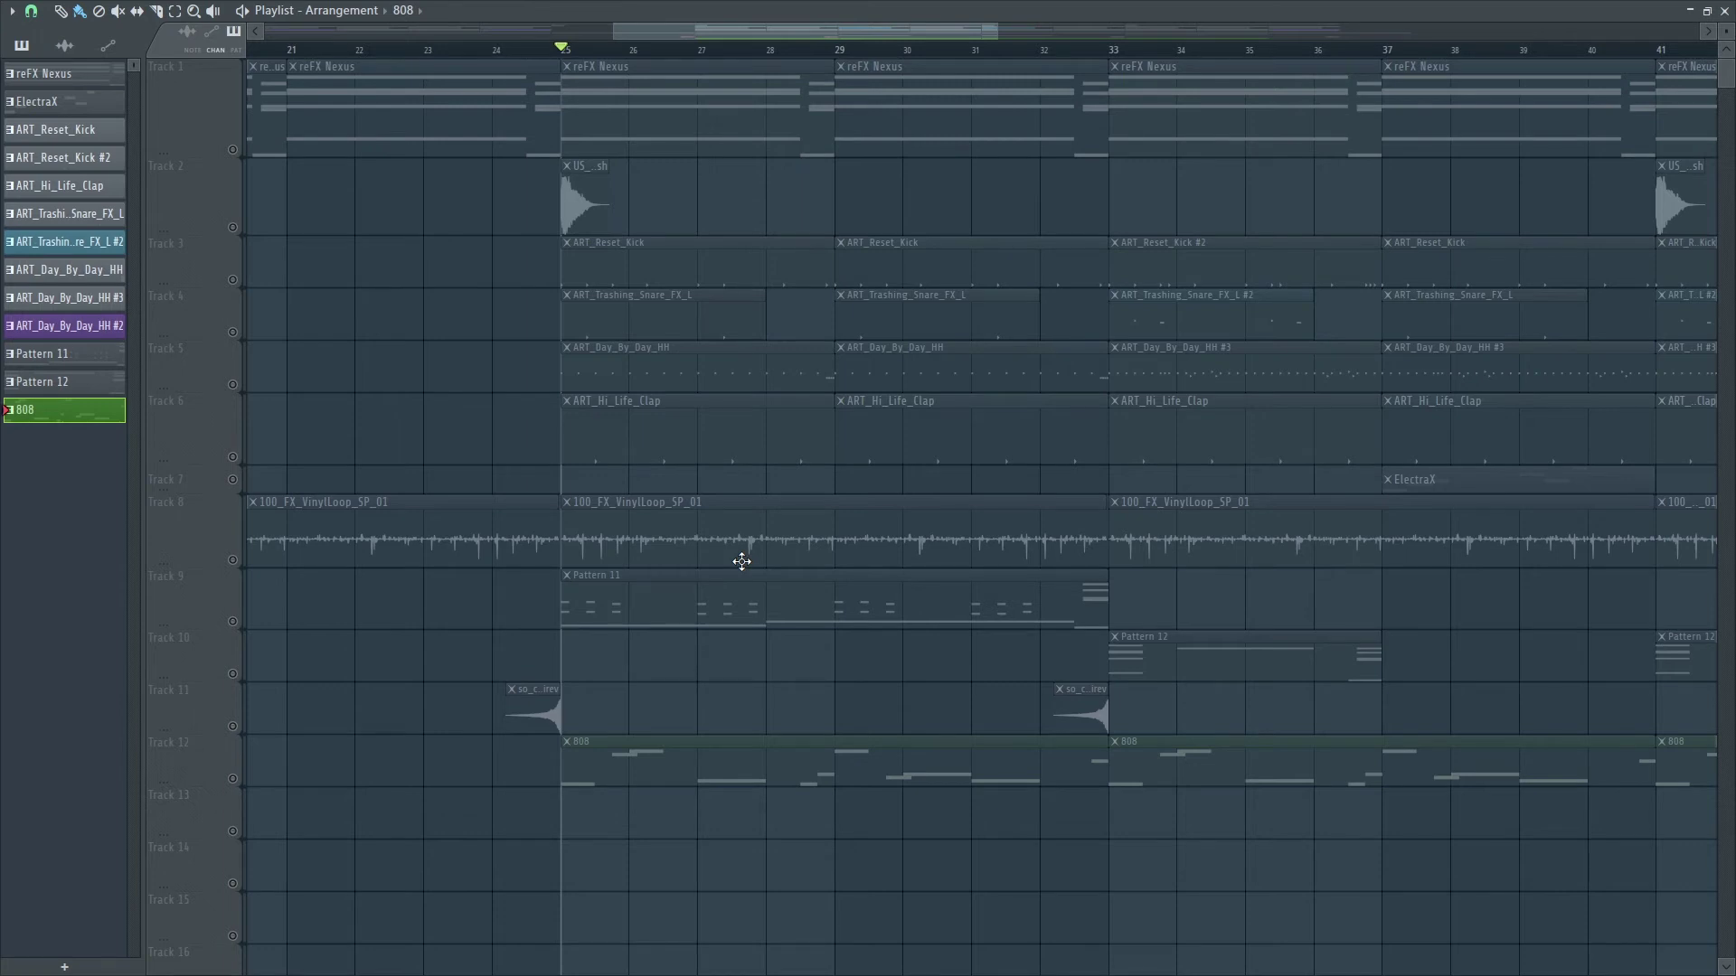
click(219, 623)
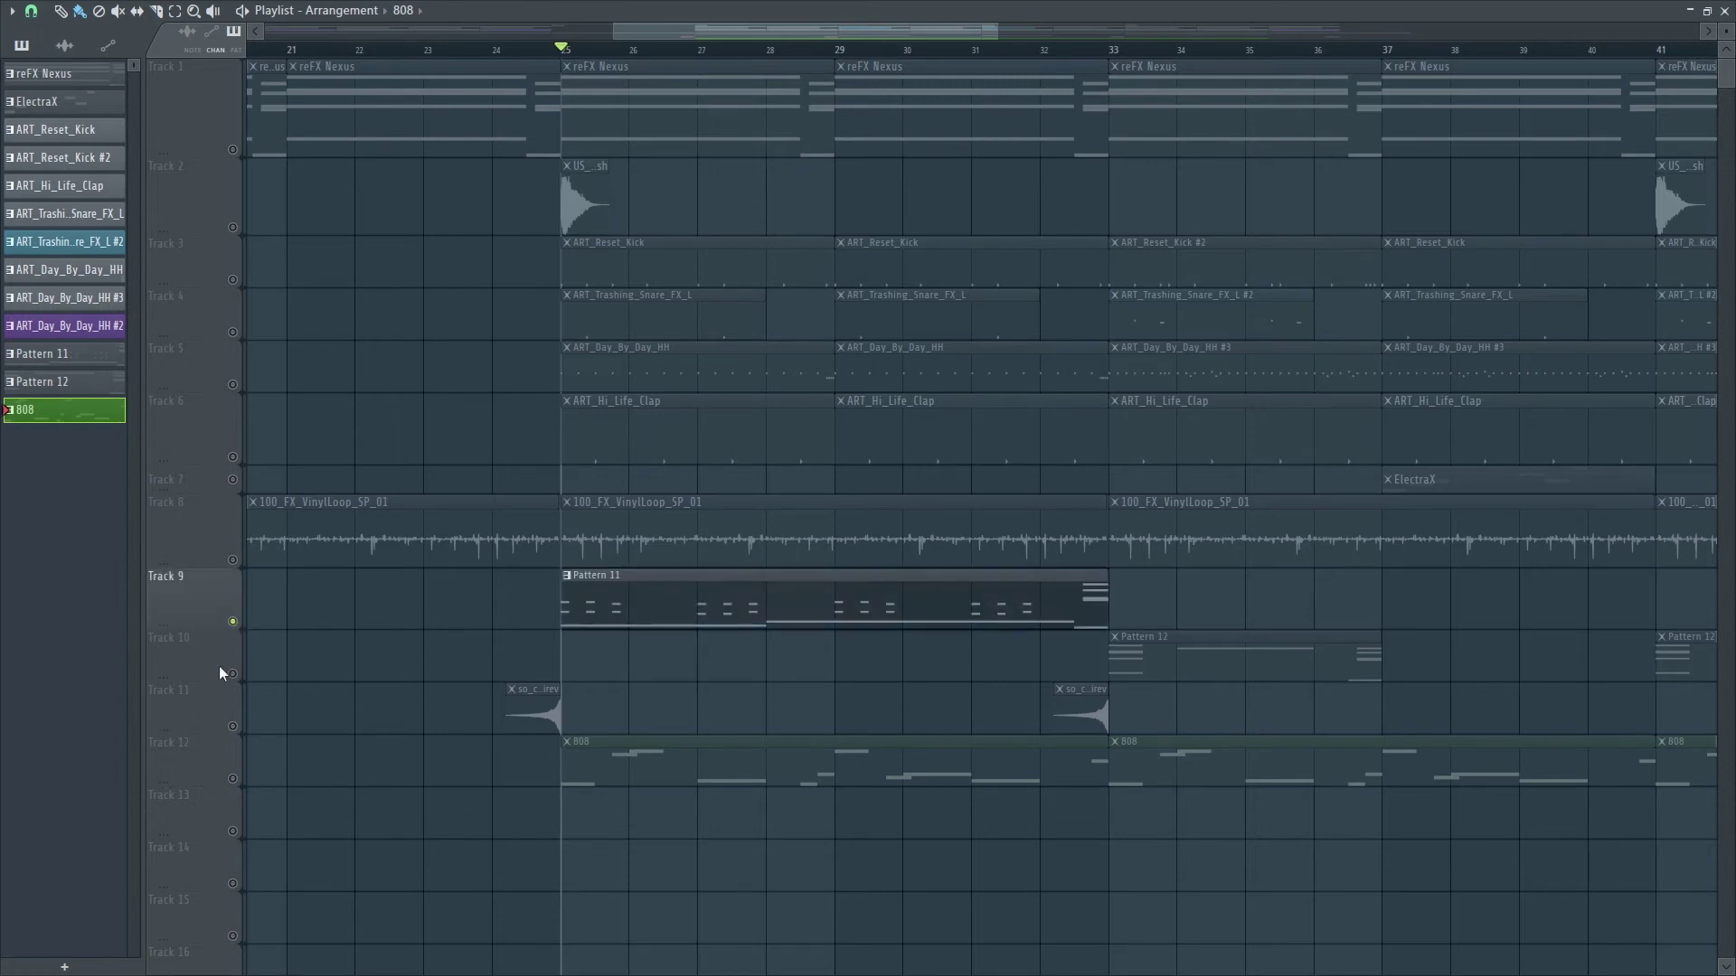
click(234, 781)
click(232, 727)
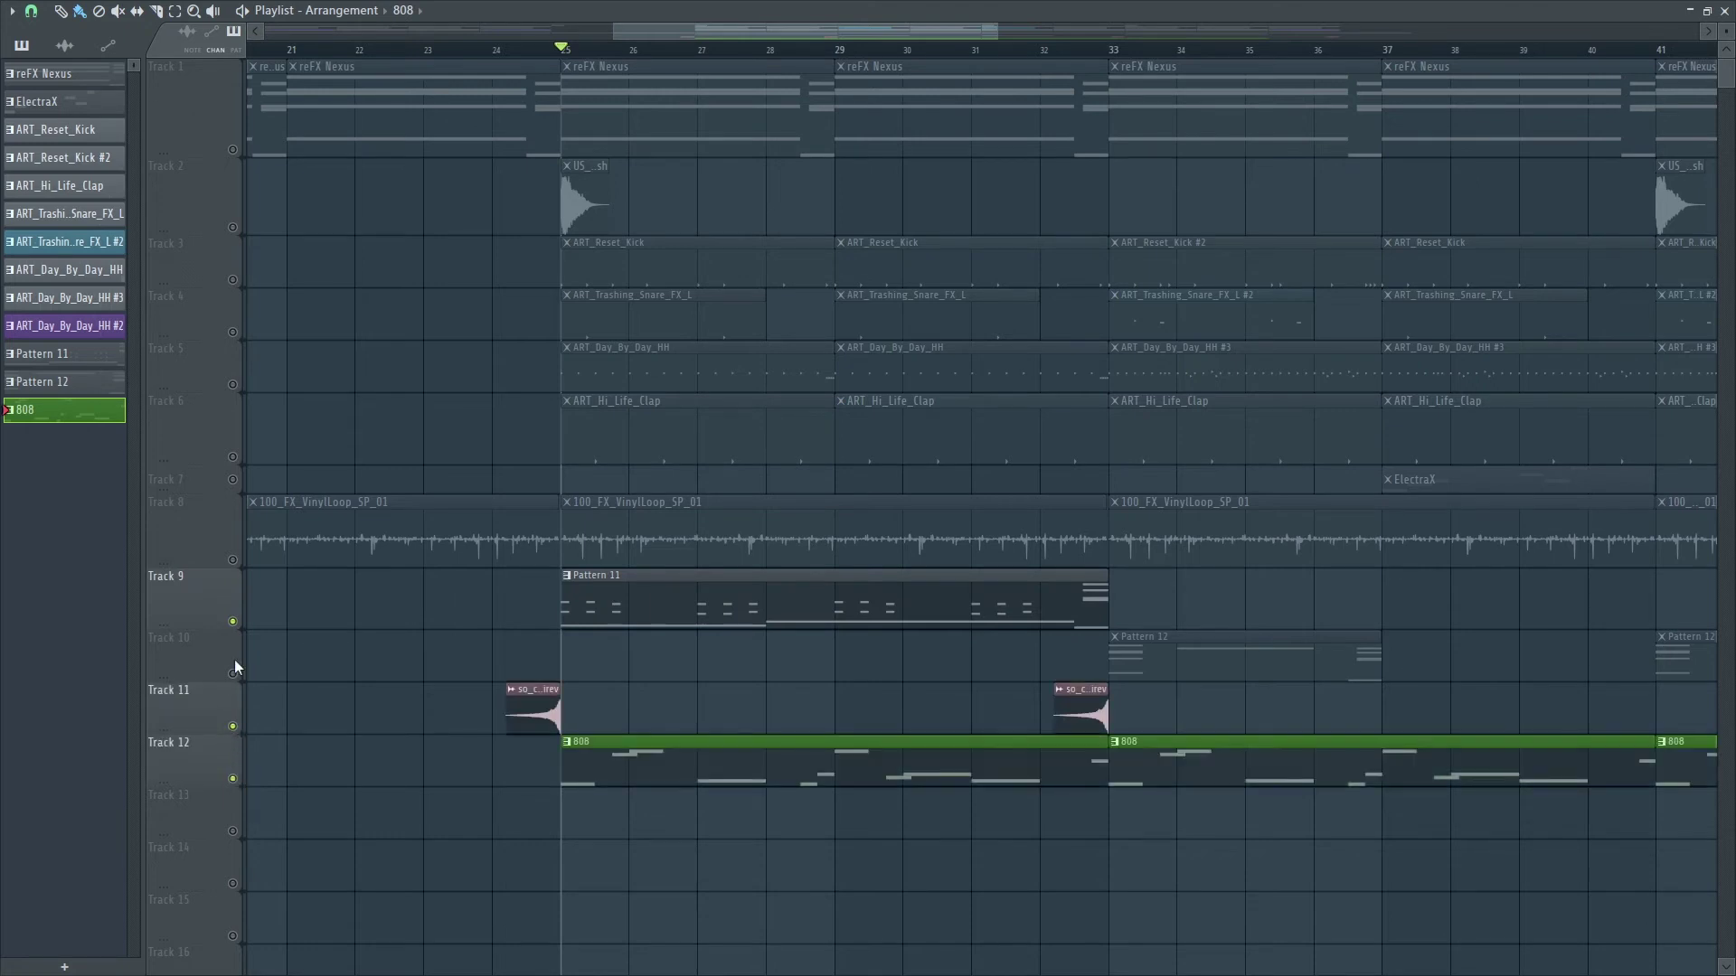
click(233, 653)
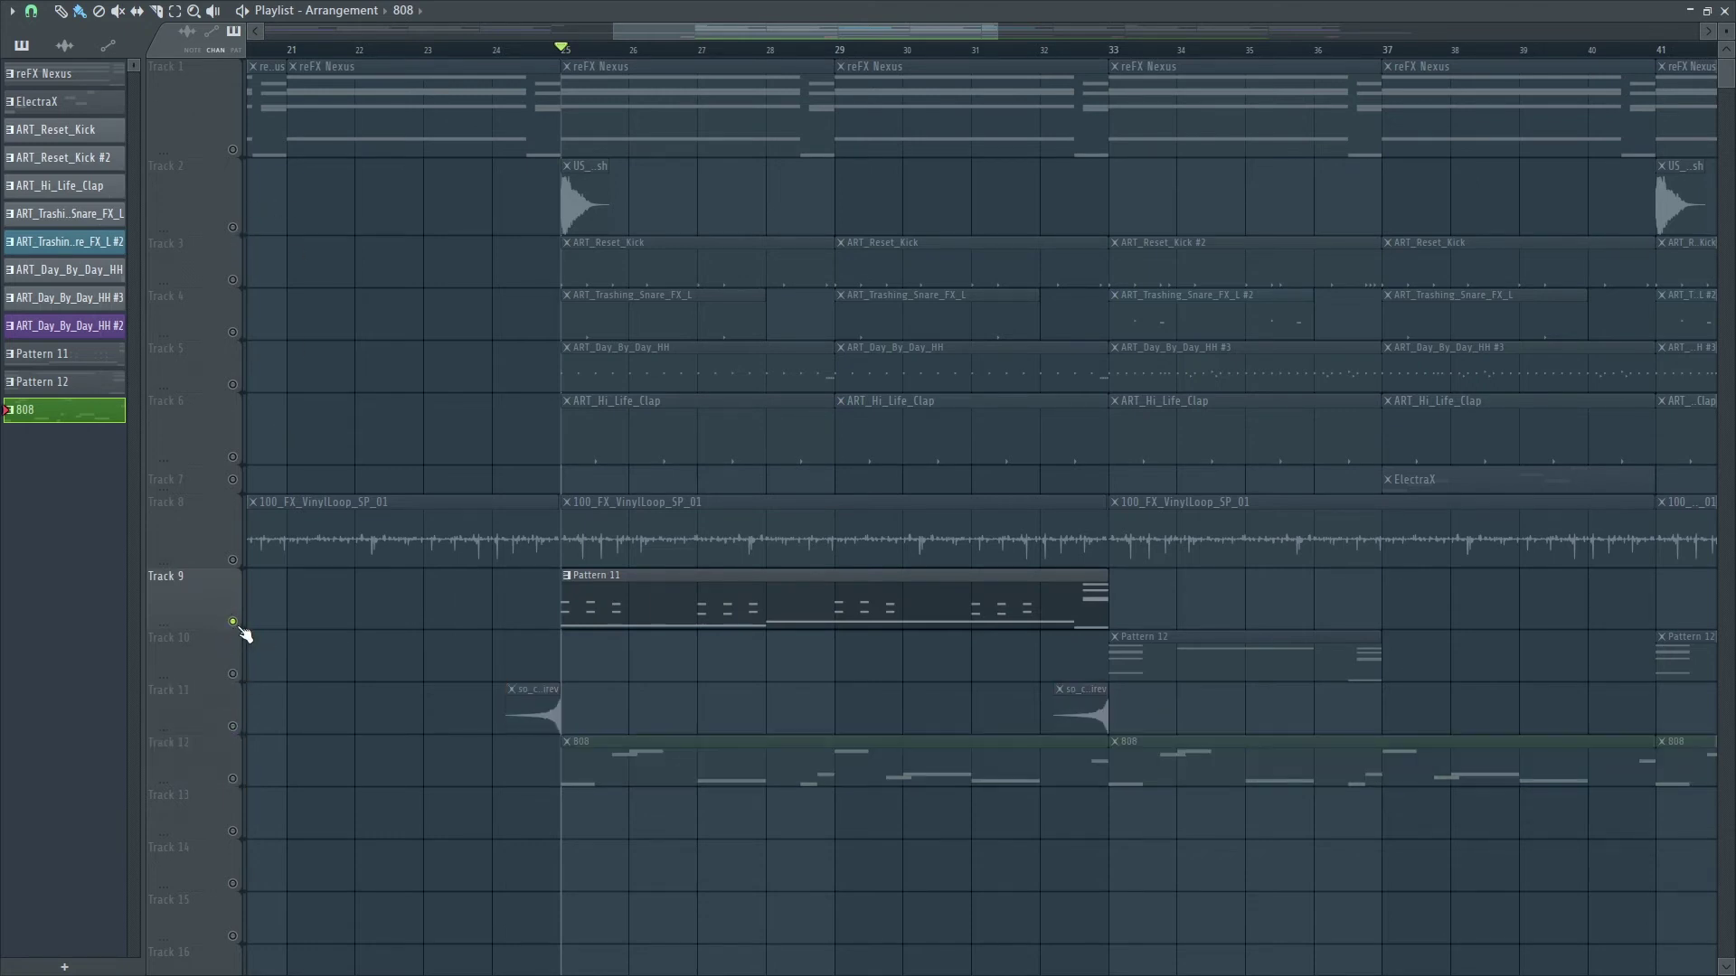
Step: Unmute all tracks and play the full arrangement from bar 23 through the section starting at bar 25
key(ctrl+a)
mouse_move(567, 47)
mouse_down()
mouse_move(312, 93)
mouse_move(420, 112)
mouse_up()
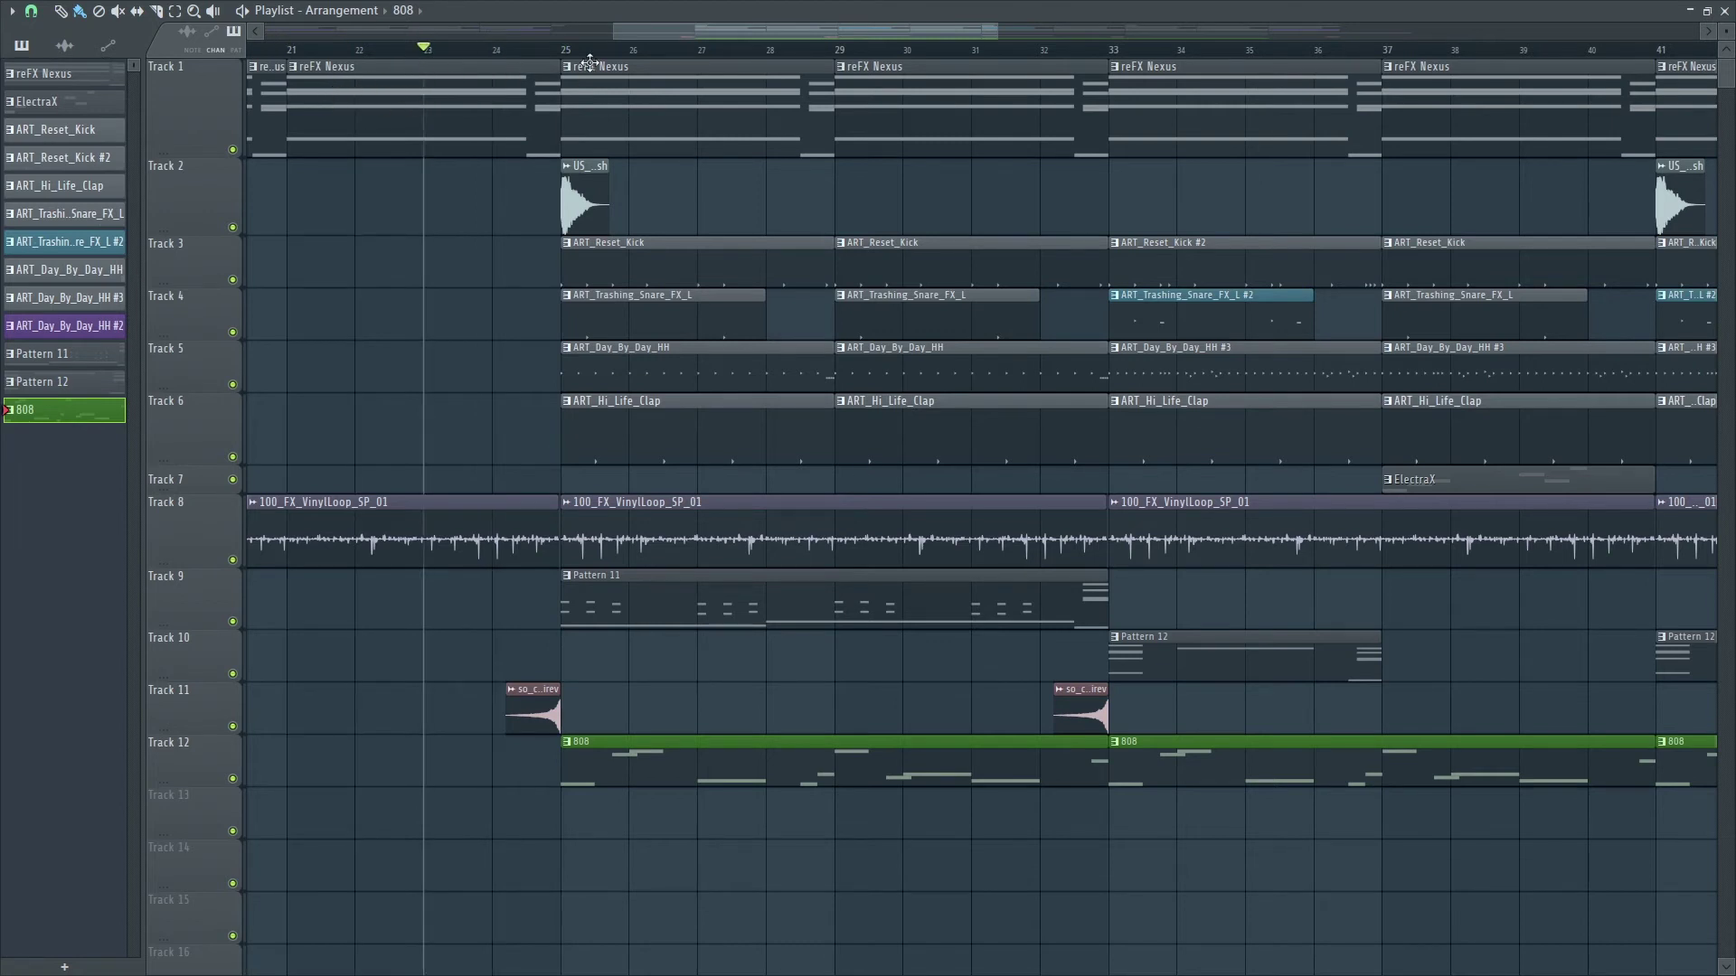
key(space)
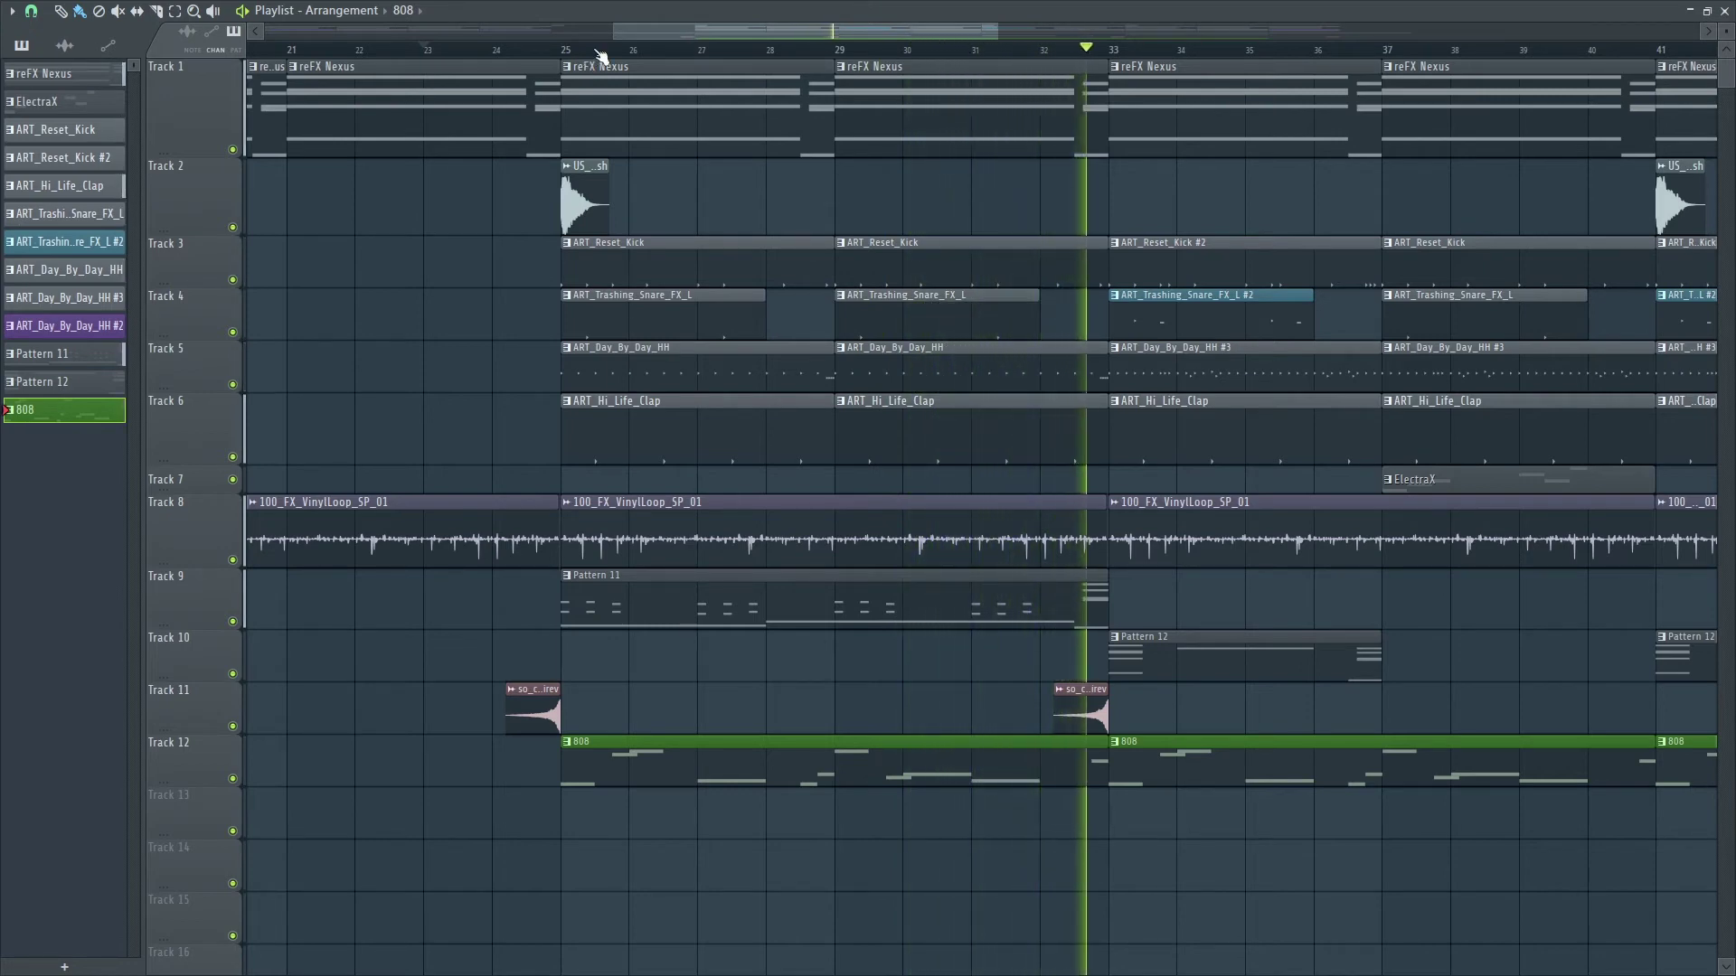
key(space)
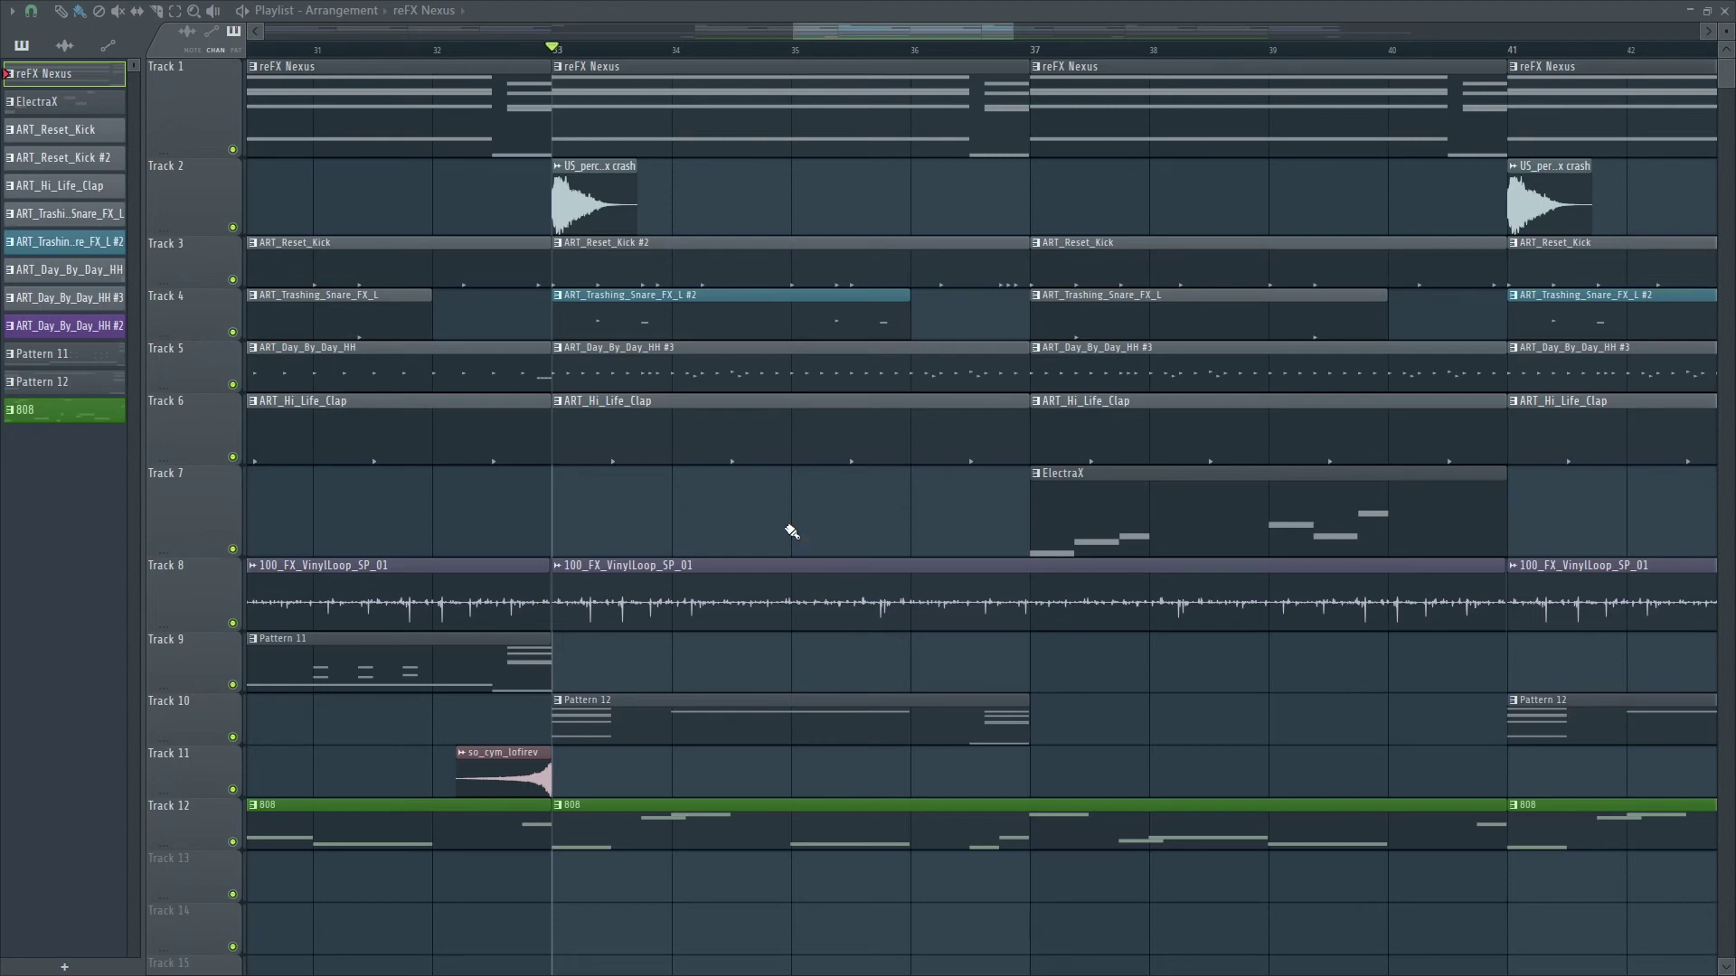
Step: Solo track 5, play the hi-hat notes of ART_Day_By_Day_HH #3 in the piano roll and return to the playlist
double_click(807, 379)
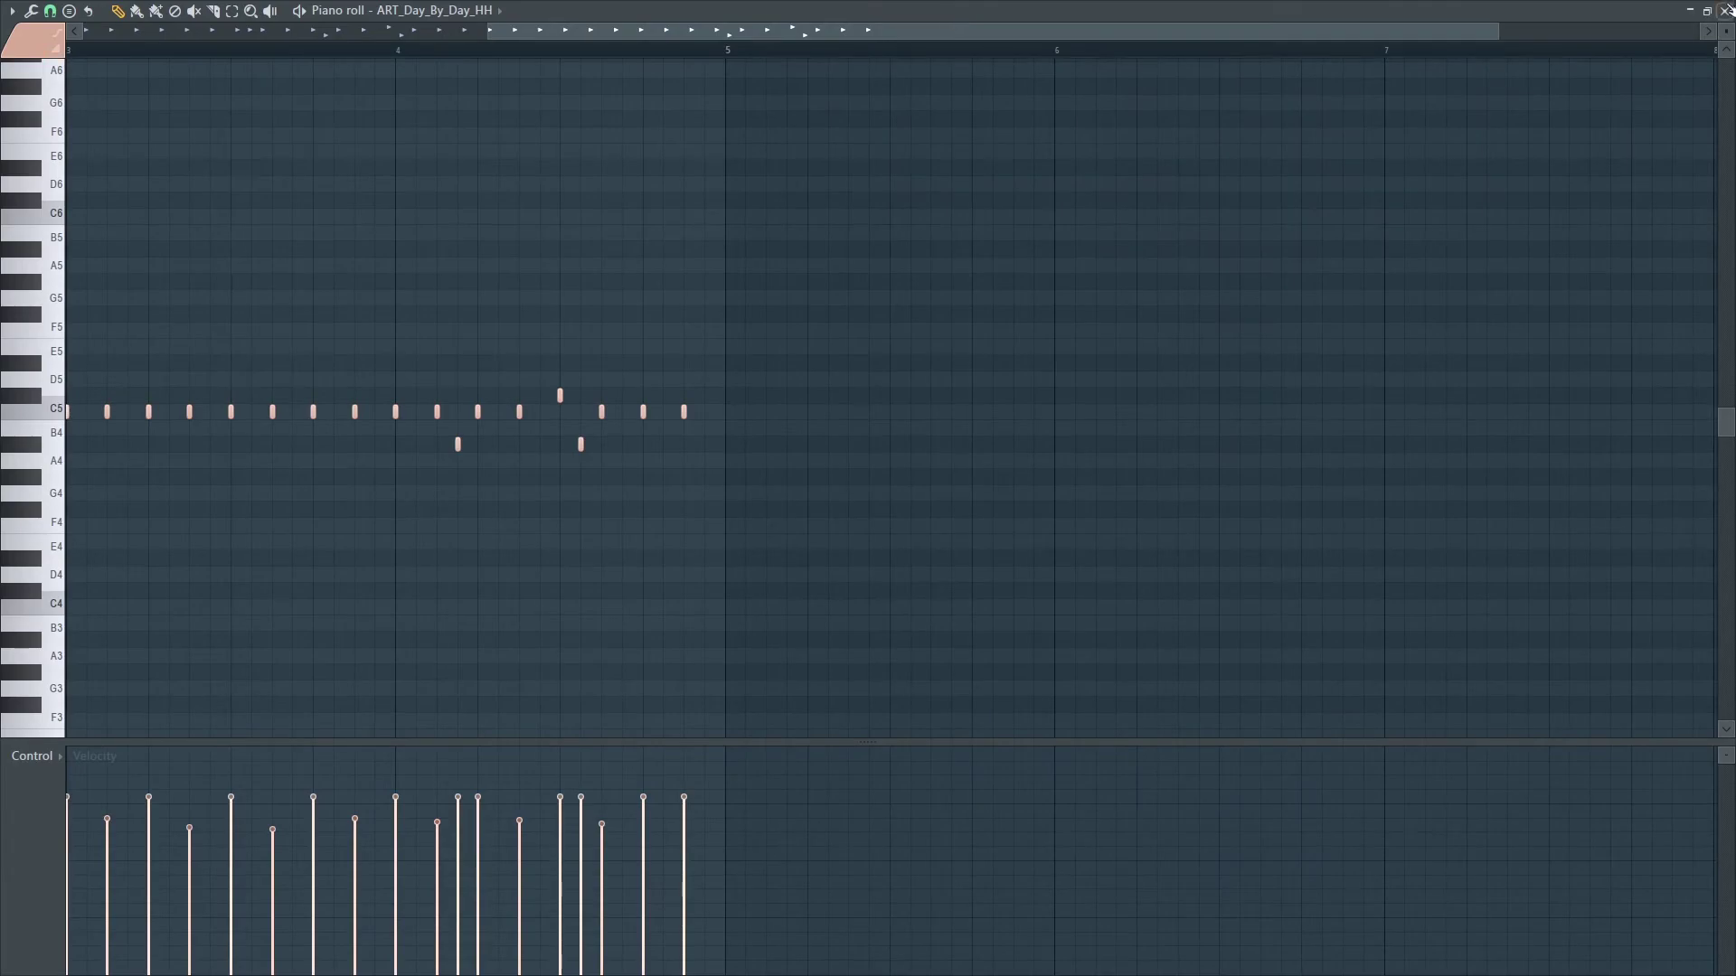
key(F7)
key(F6)
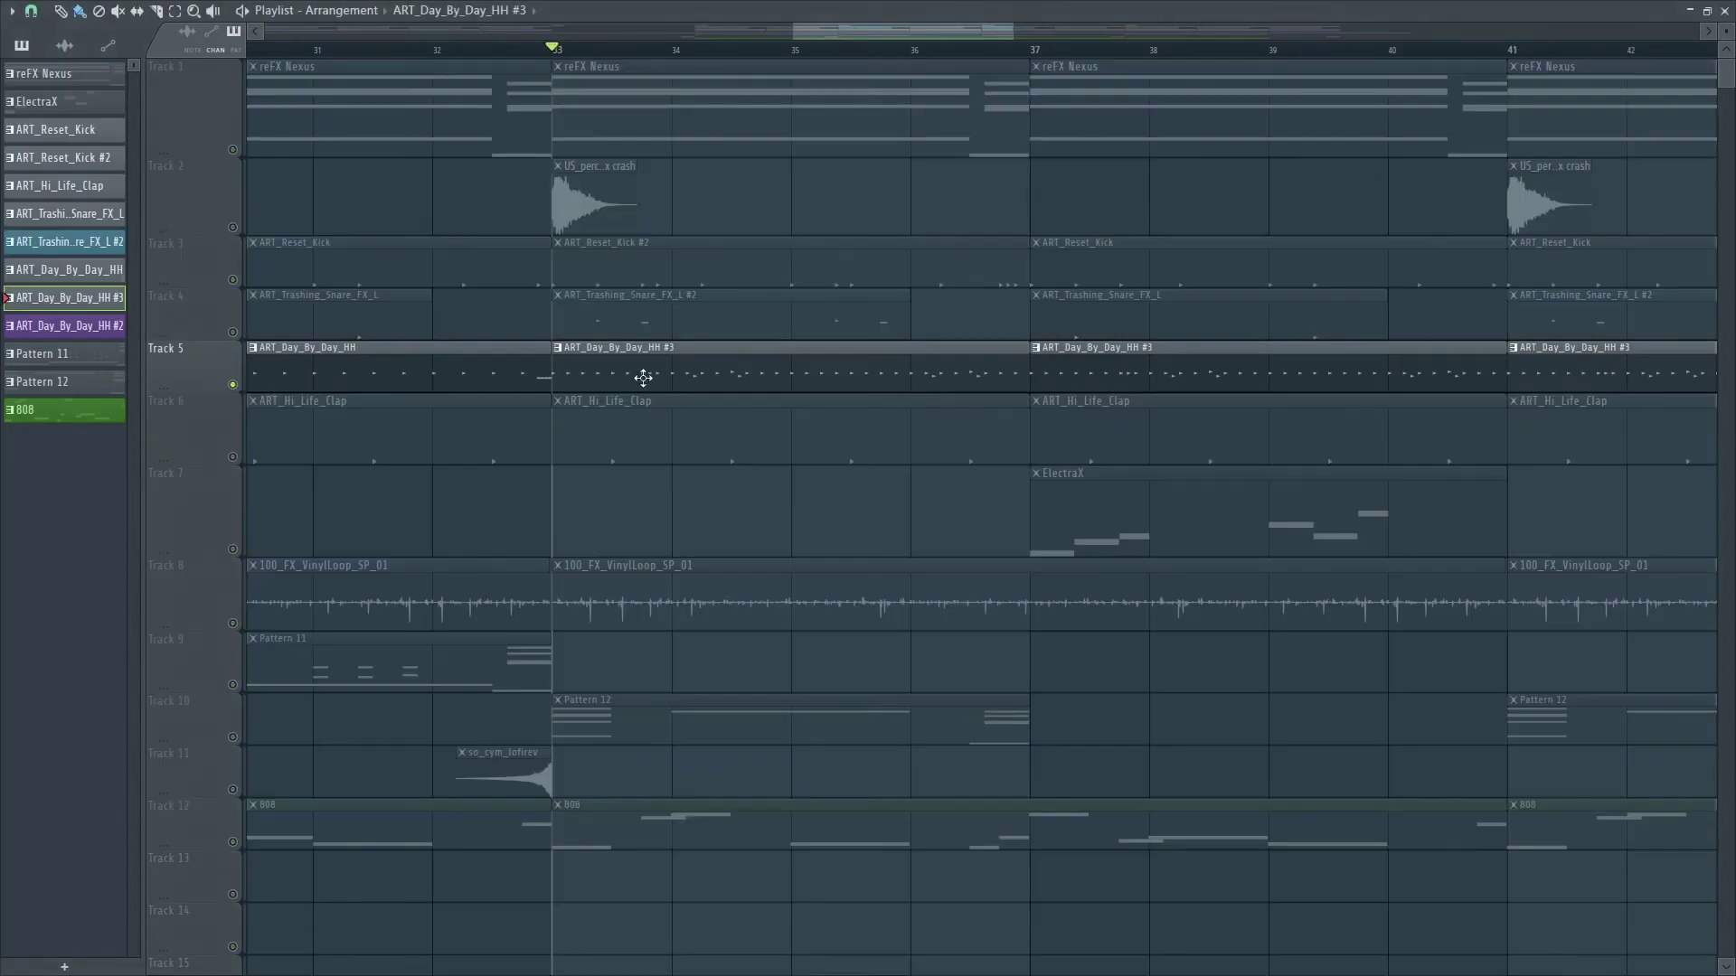
double_click(640, 377)
key(F6)
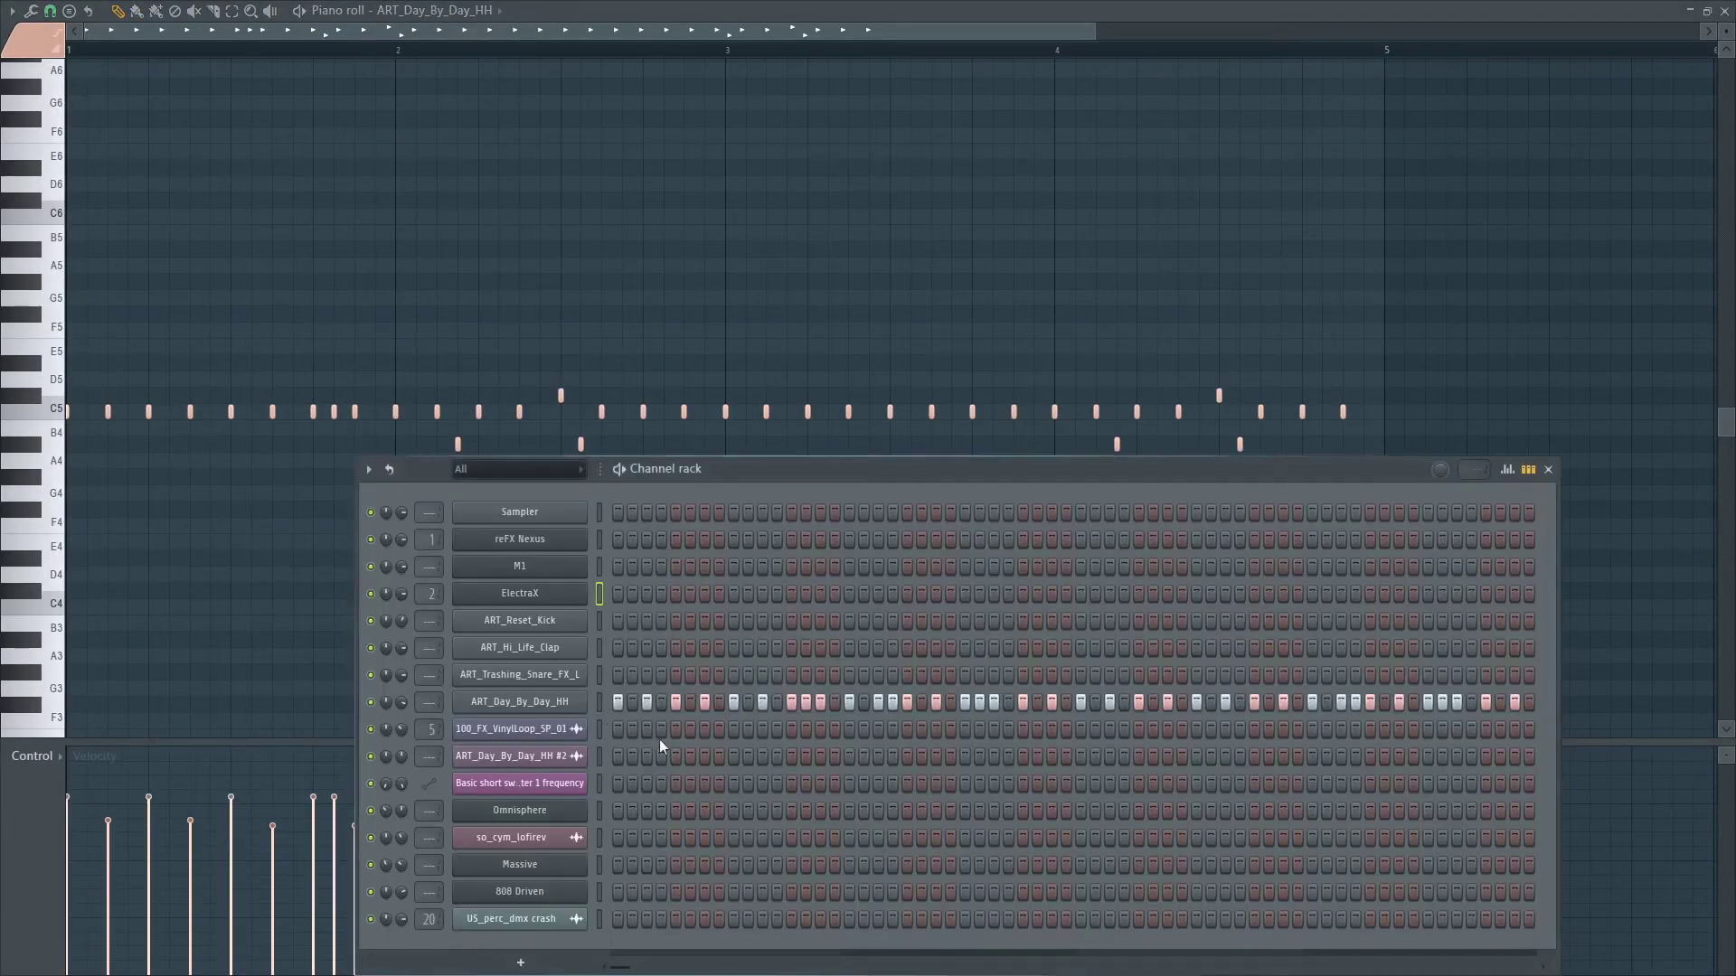
click(1548, 469)
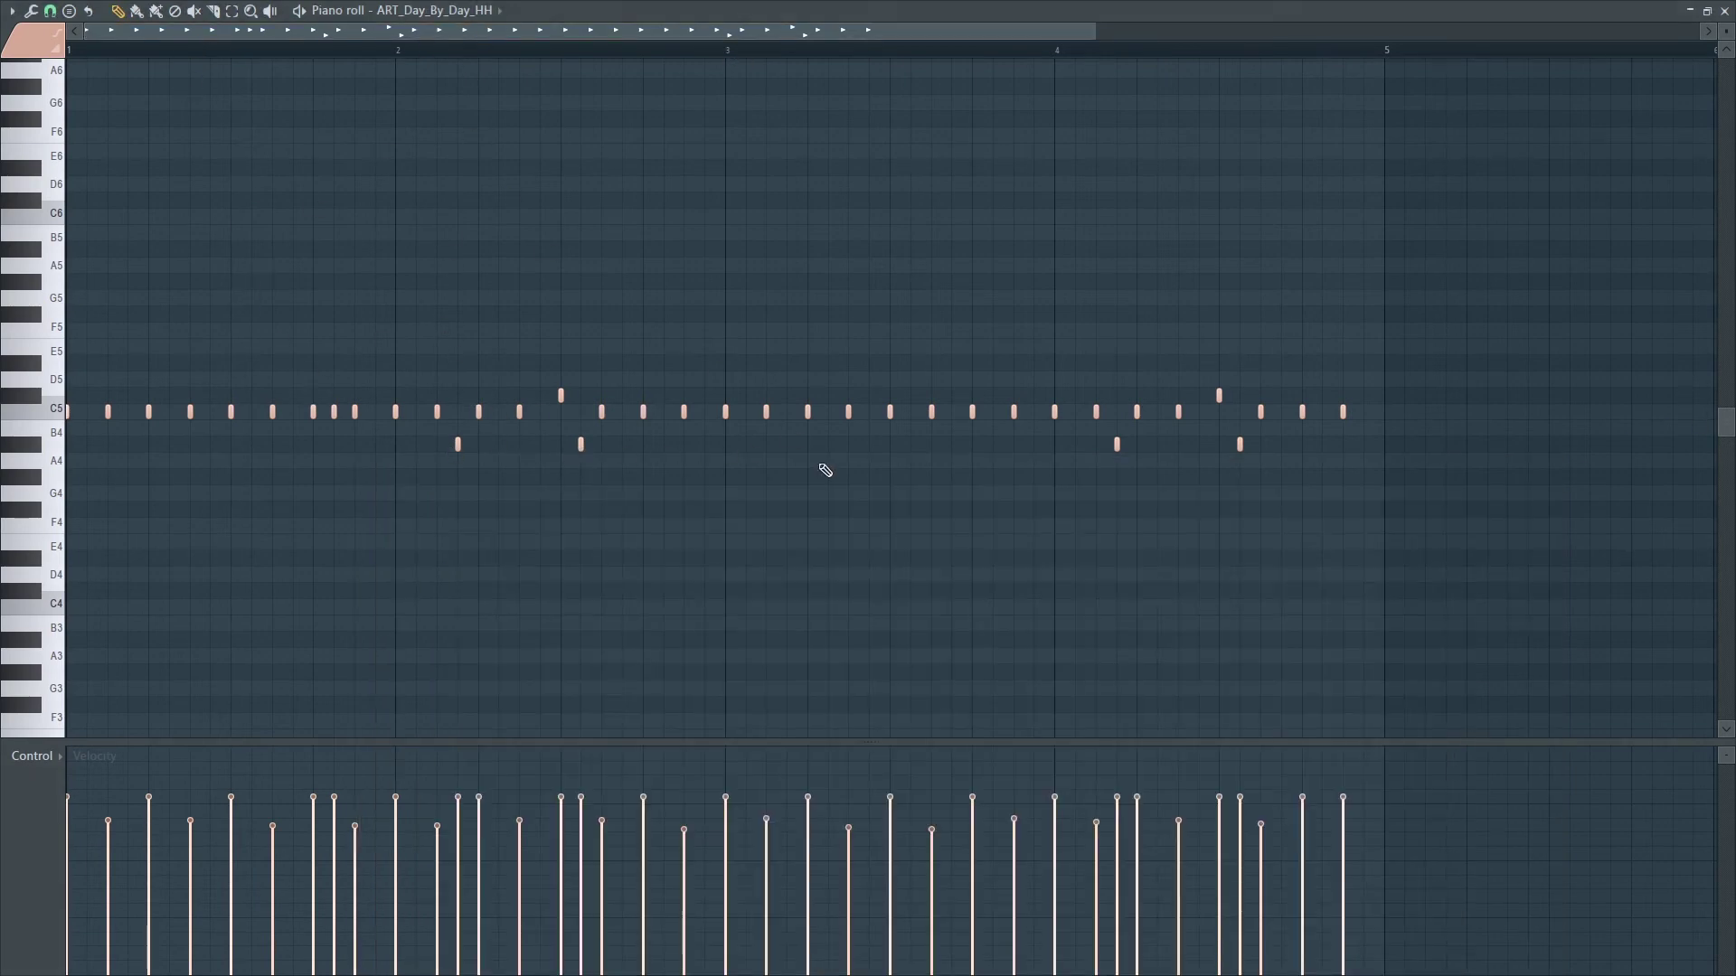
key(space)
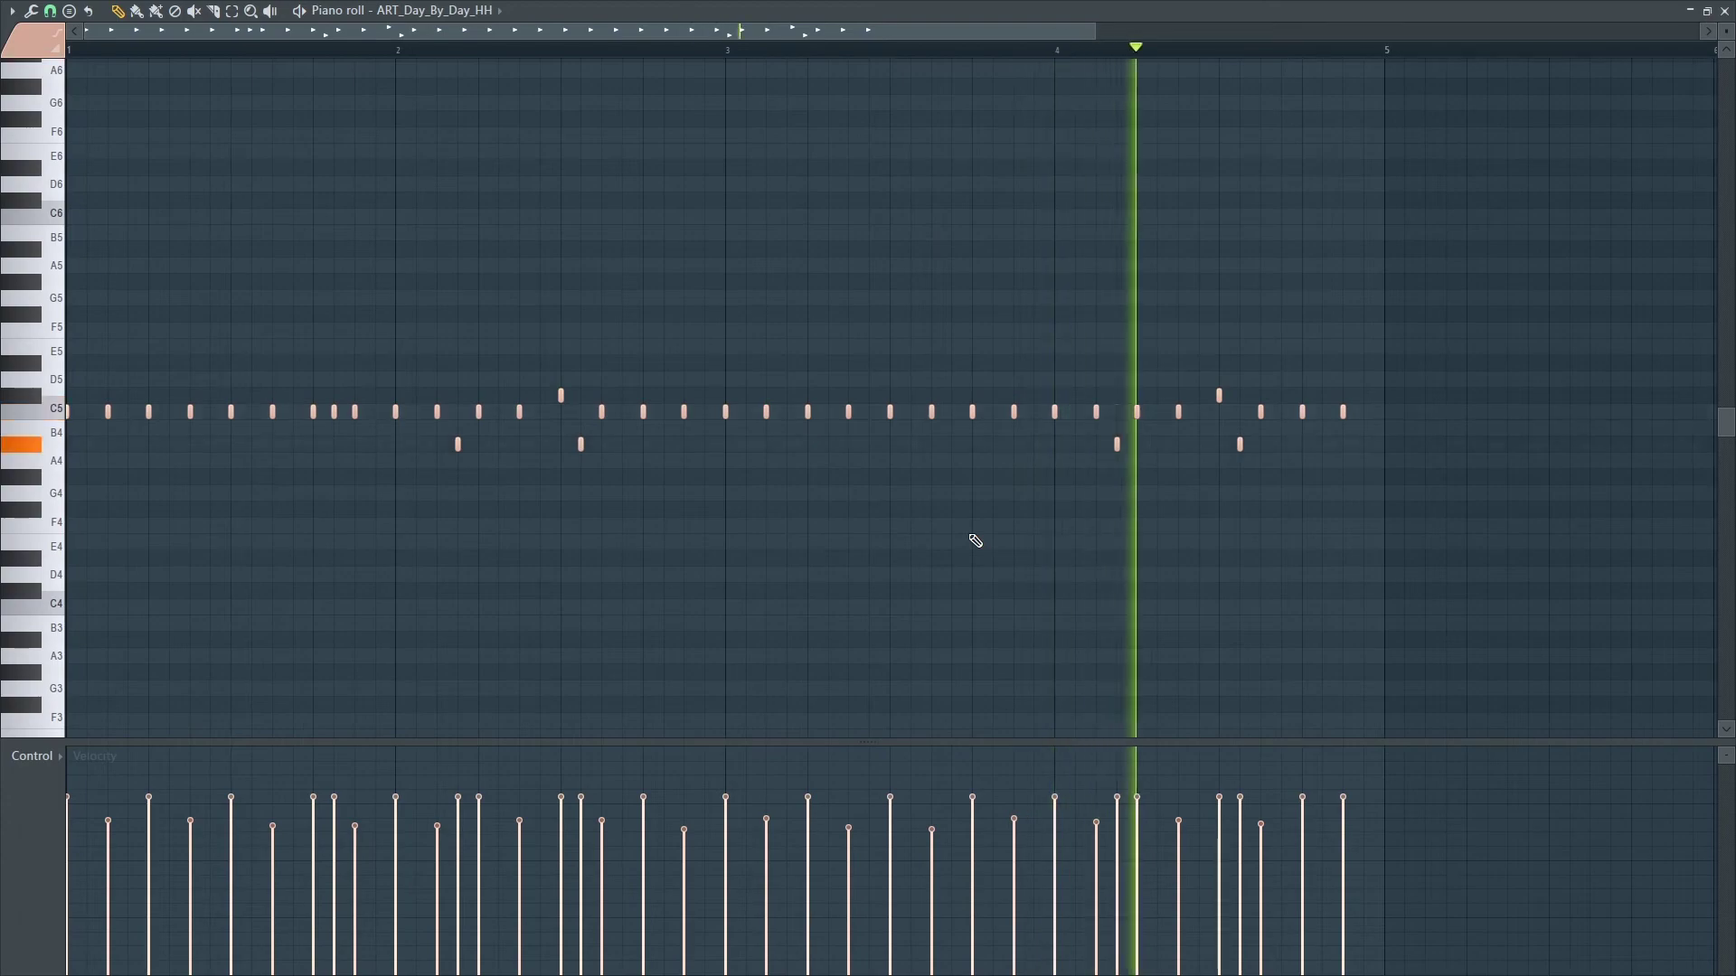
key(space)
key(F5)
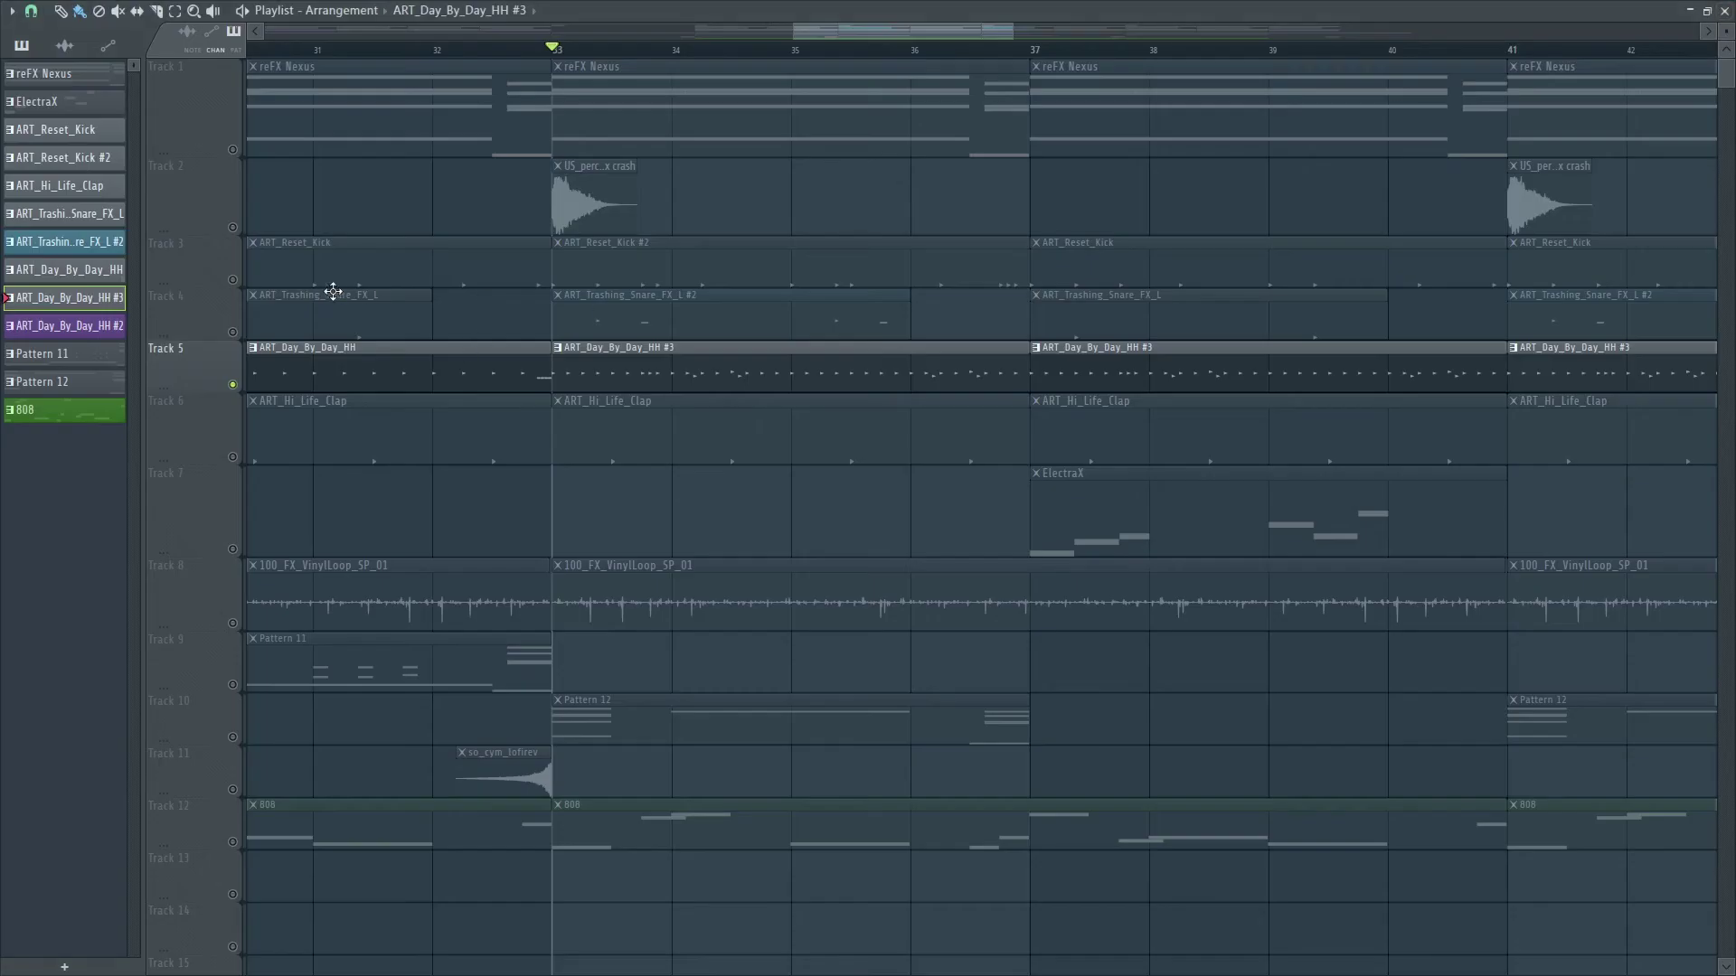
Step: Unmute track 3 and play the kick together with the hi-hats from bar 36 and again from bar 33
click(242, 288)
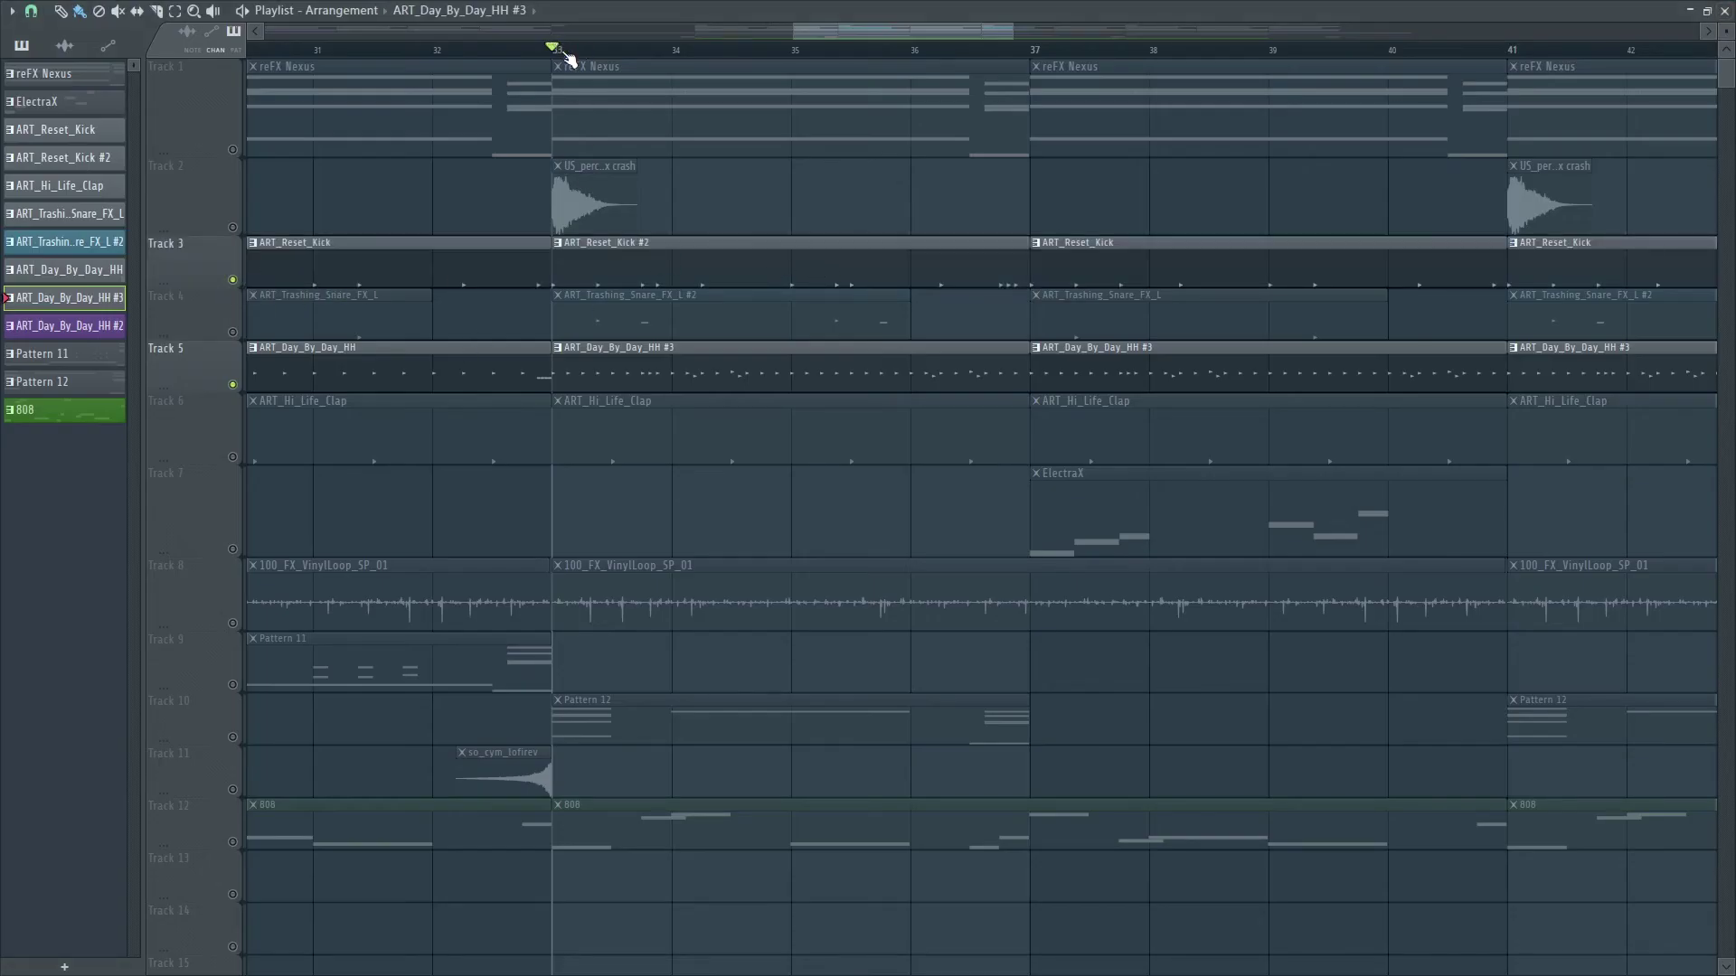
drag(555, 47, 931, 168)
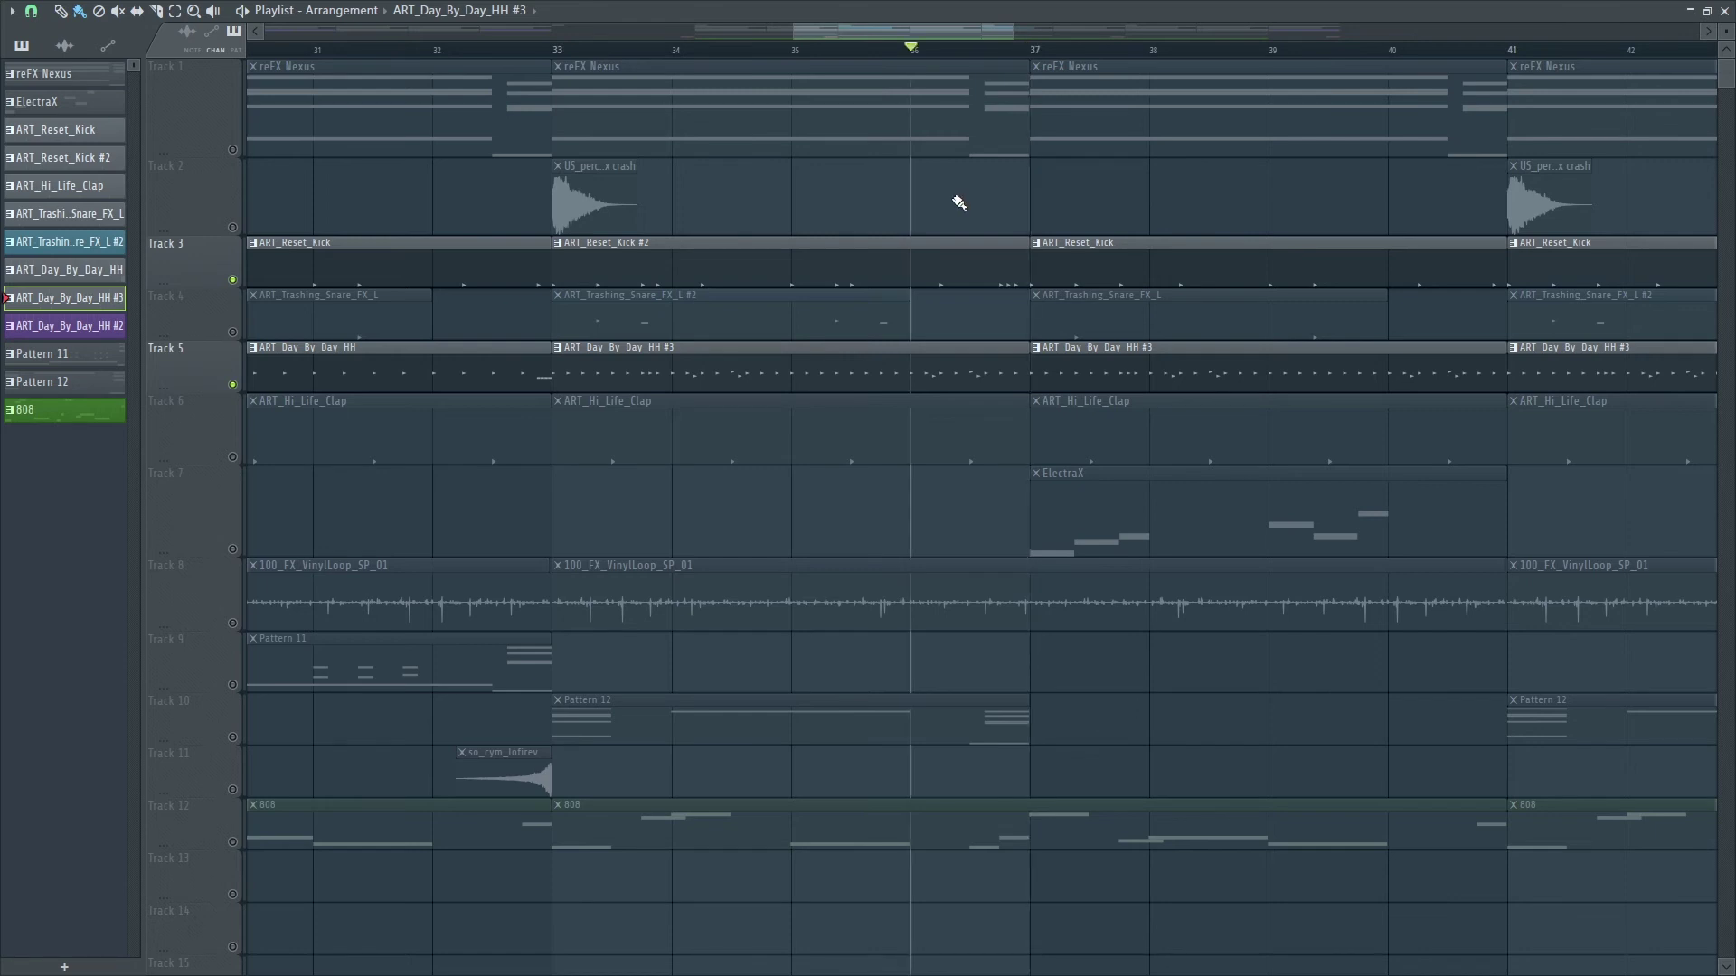
key(space)
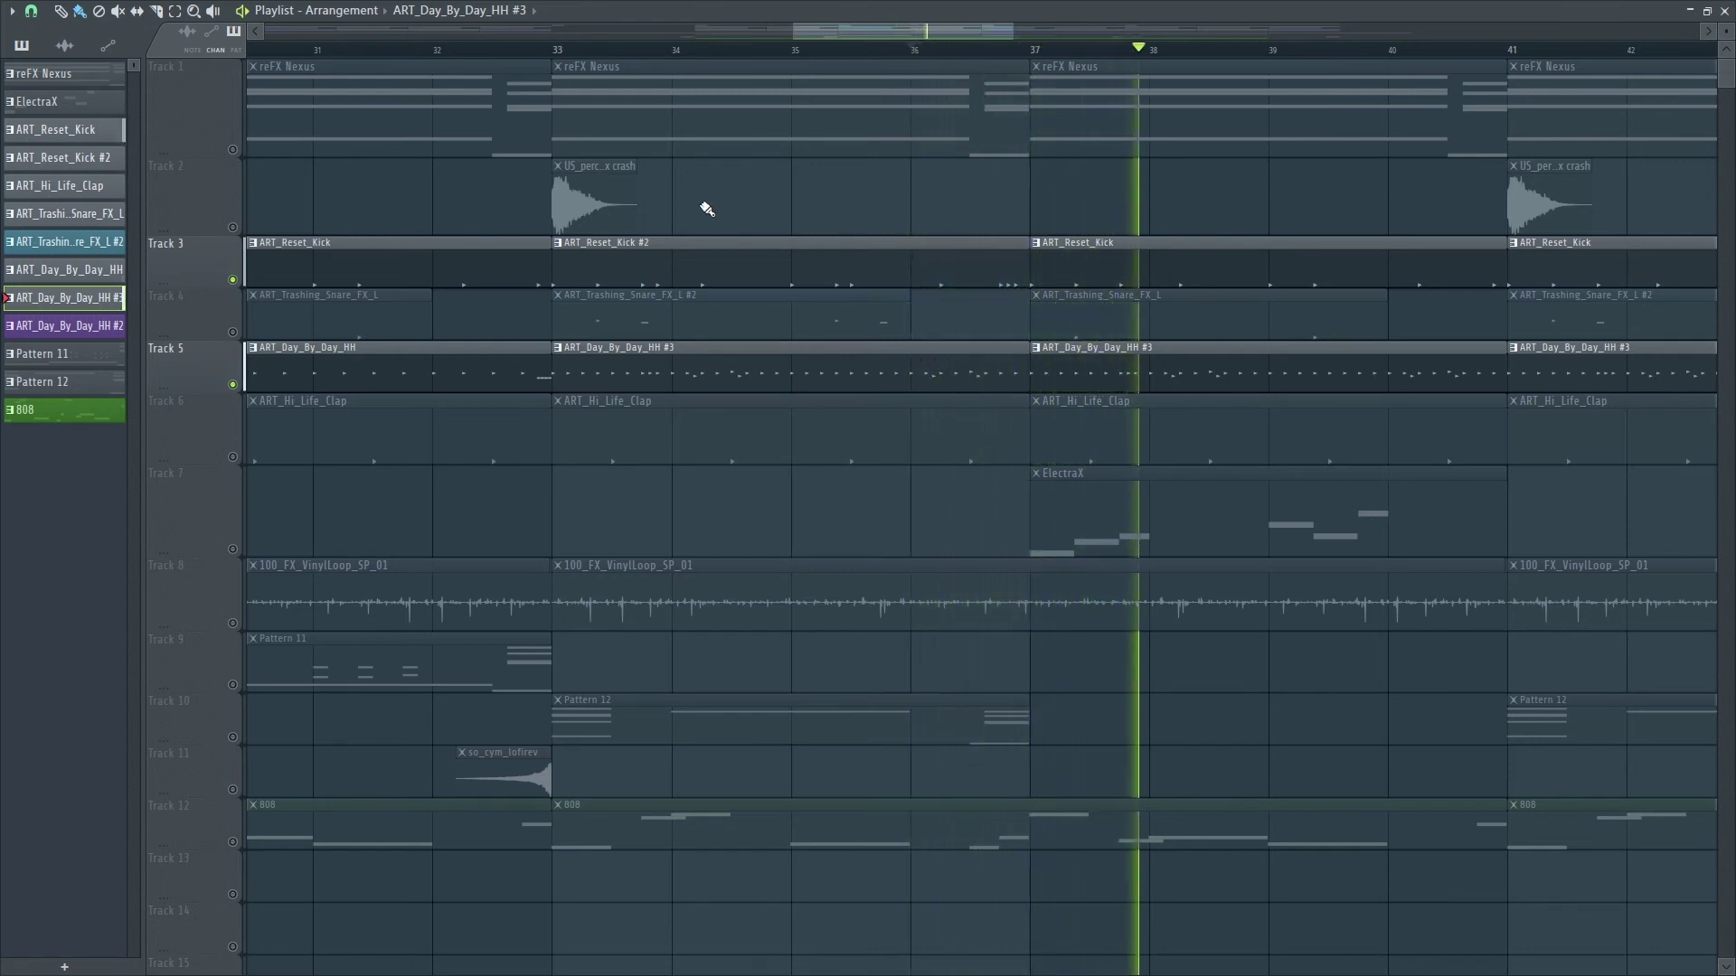
key(space)
click(557, 50)
key(space)
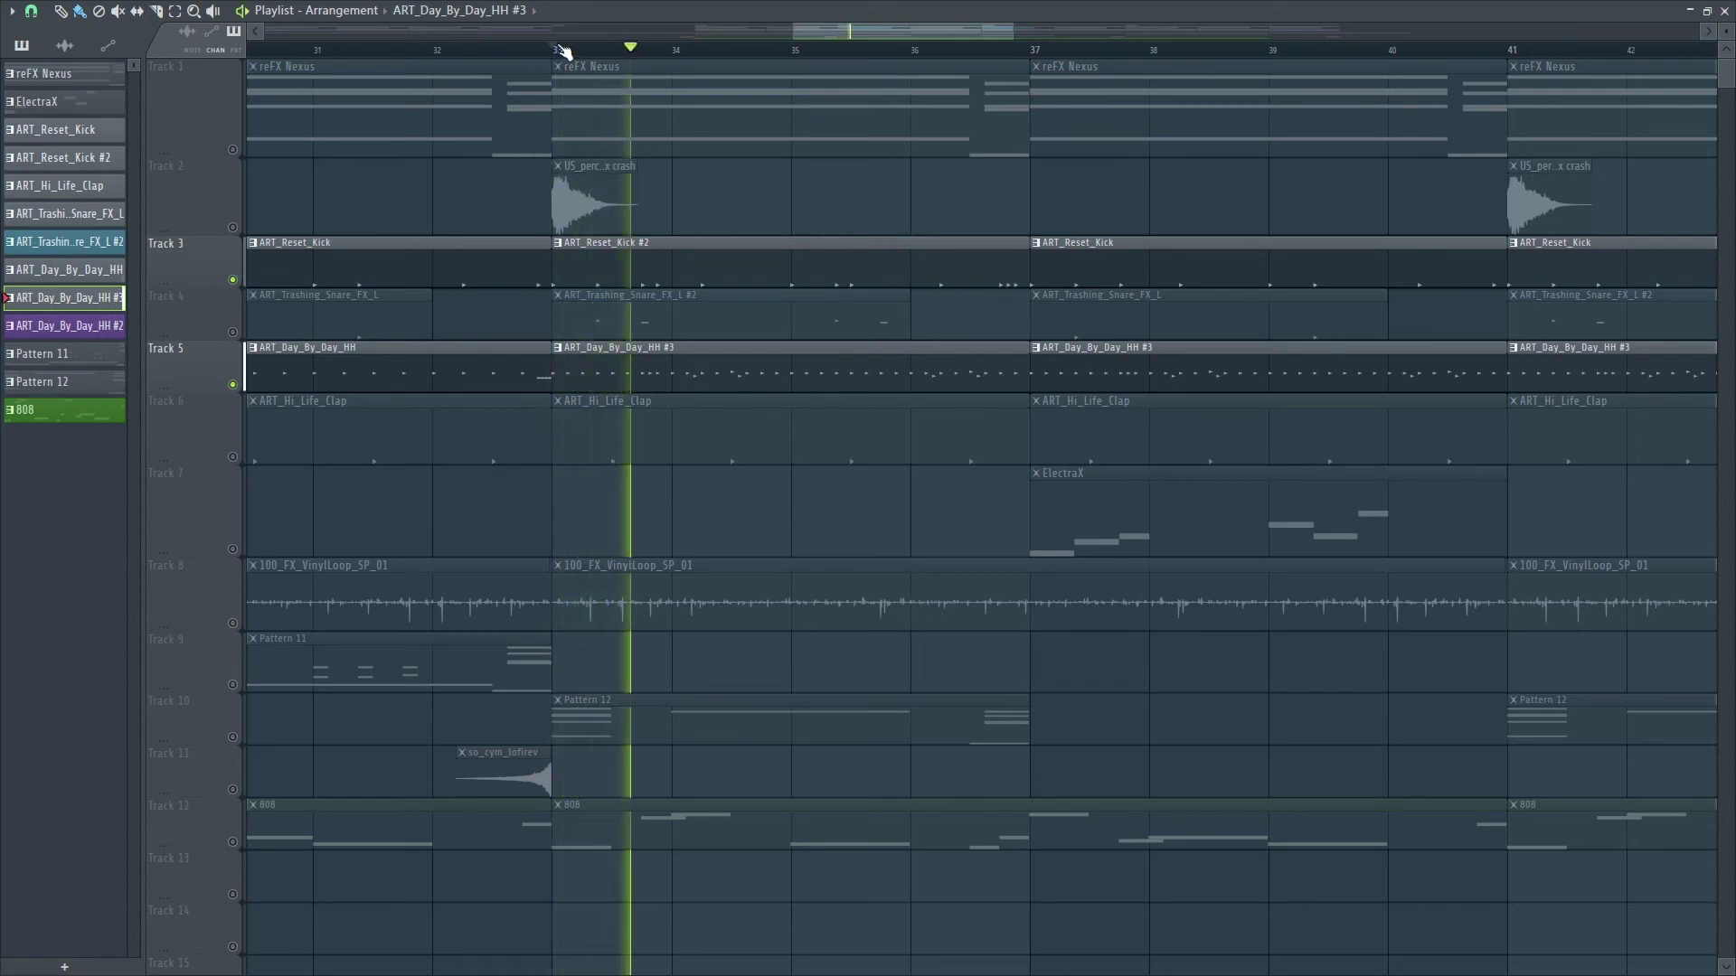
key(space)
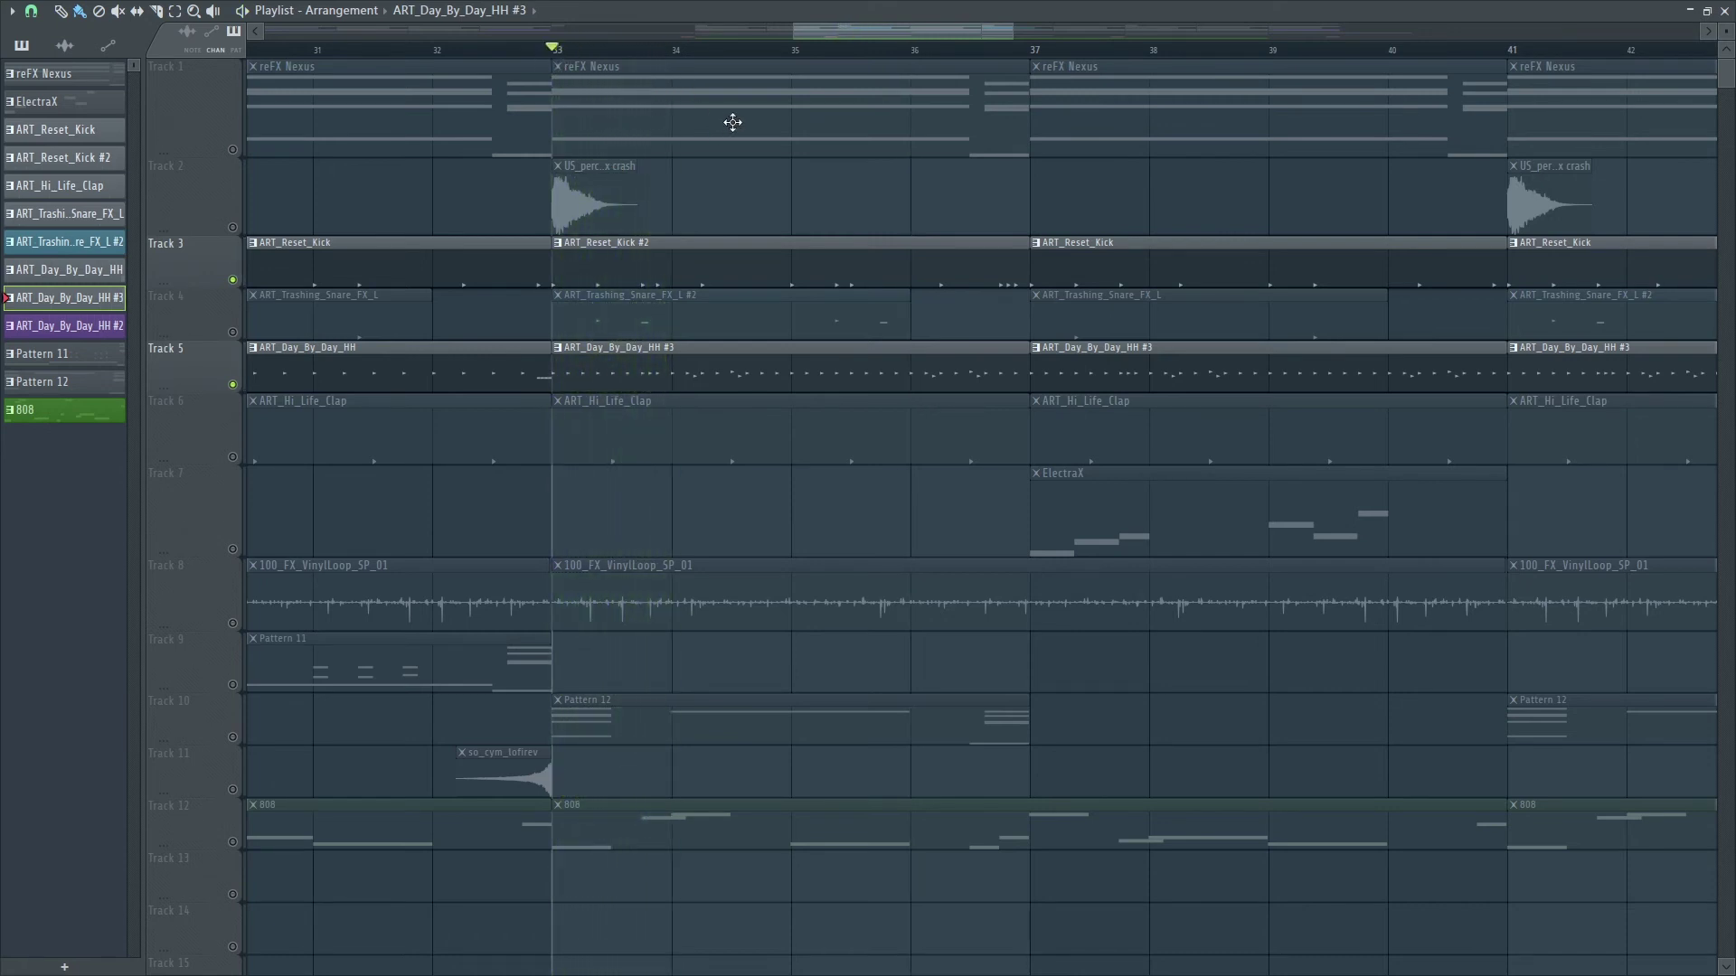
Step: Unmute track 4, play the snare with the kick and hi-hats from bar 33, and unmute the clap on track 6
click(237, 335)
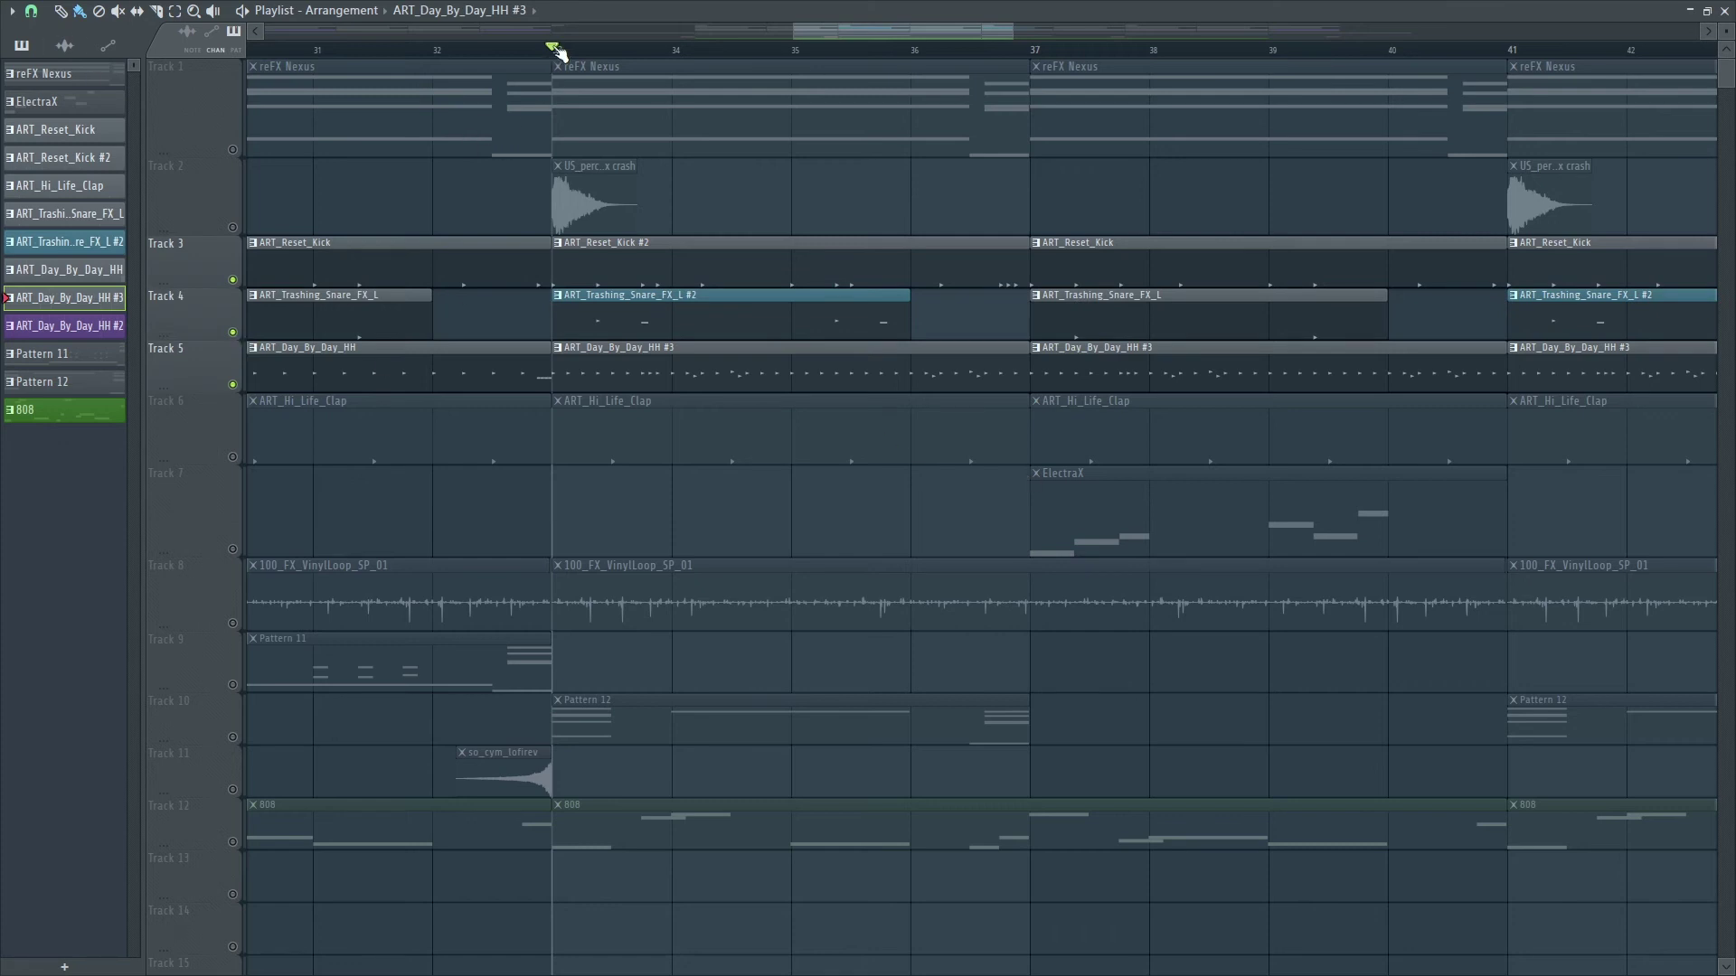
key(space)
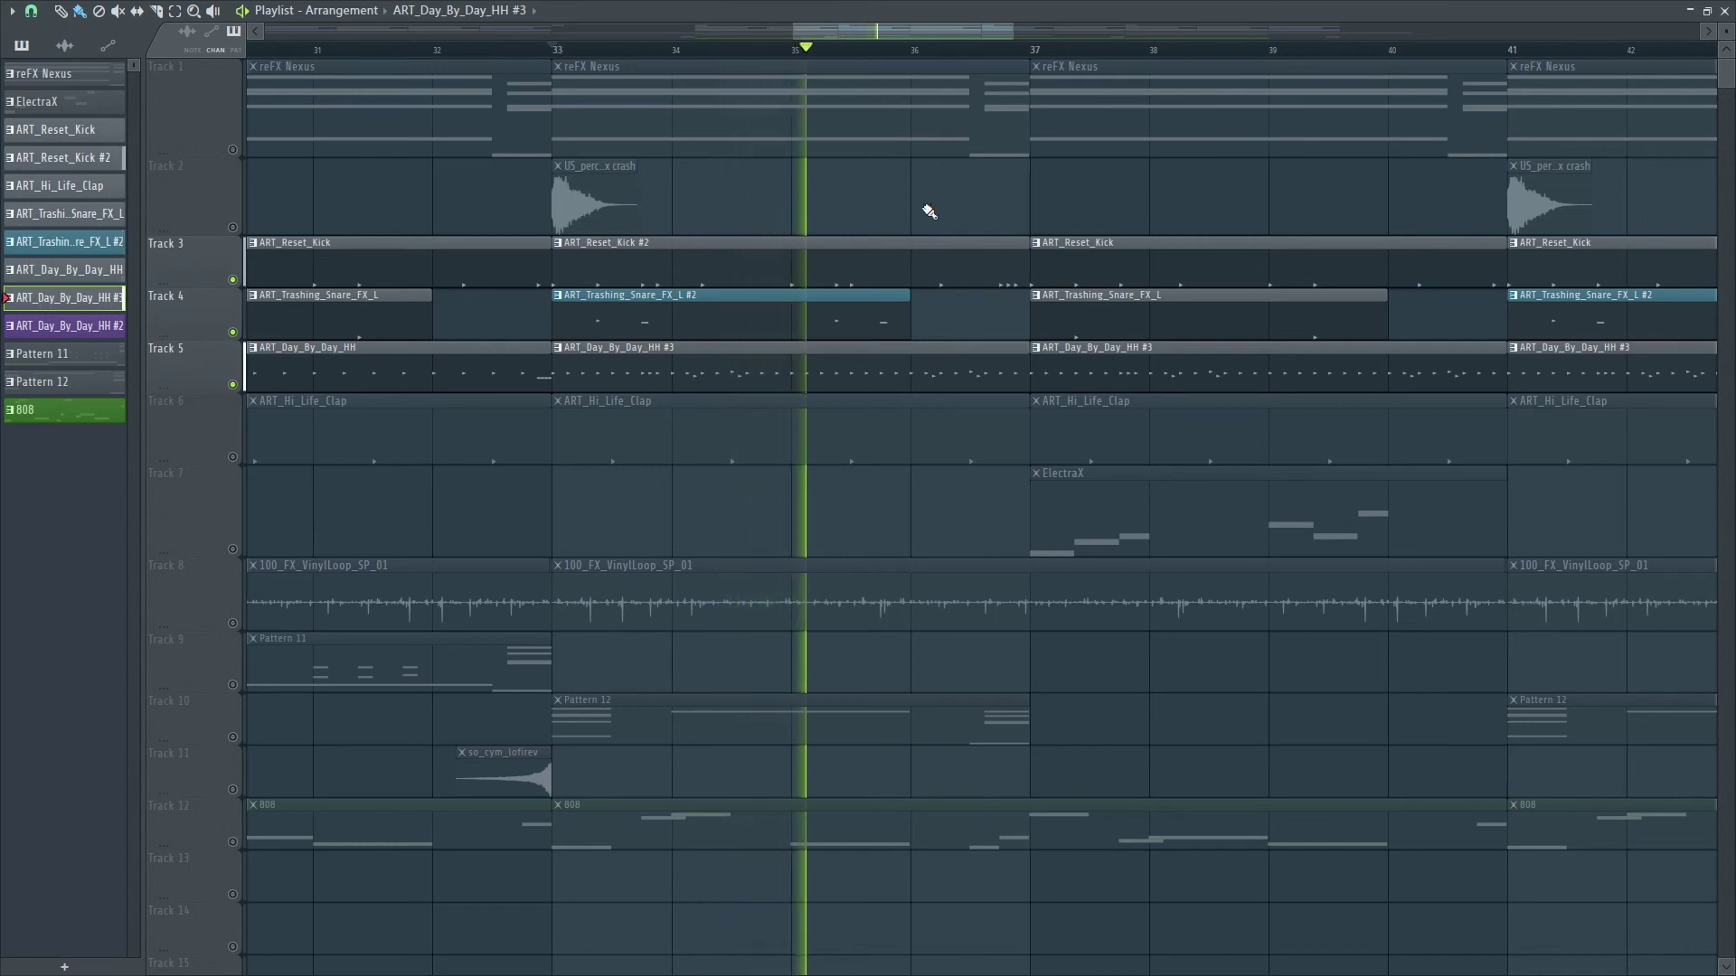
key(space)
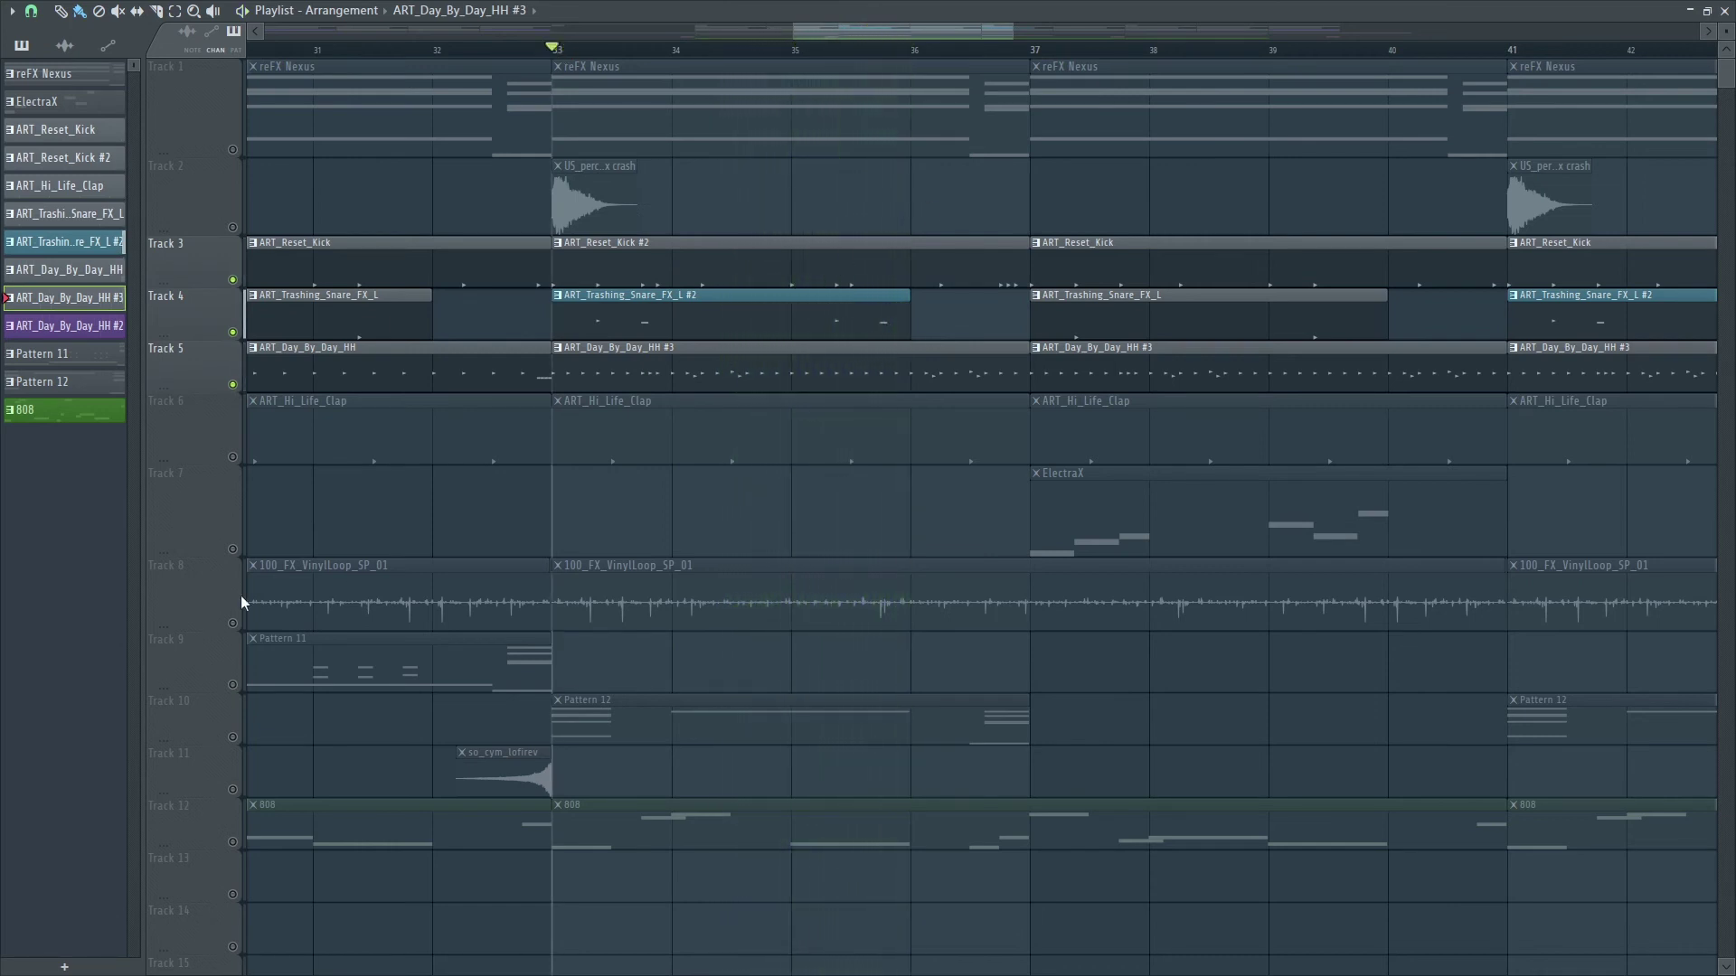
click(234, 458)
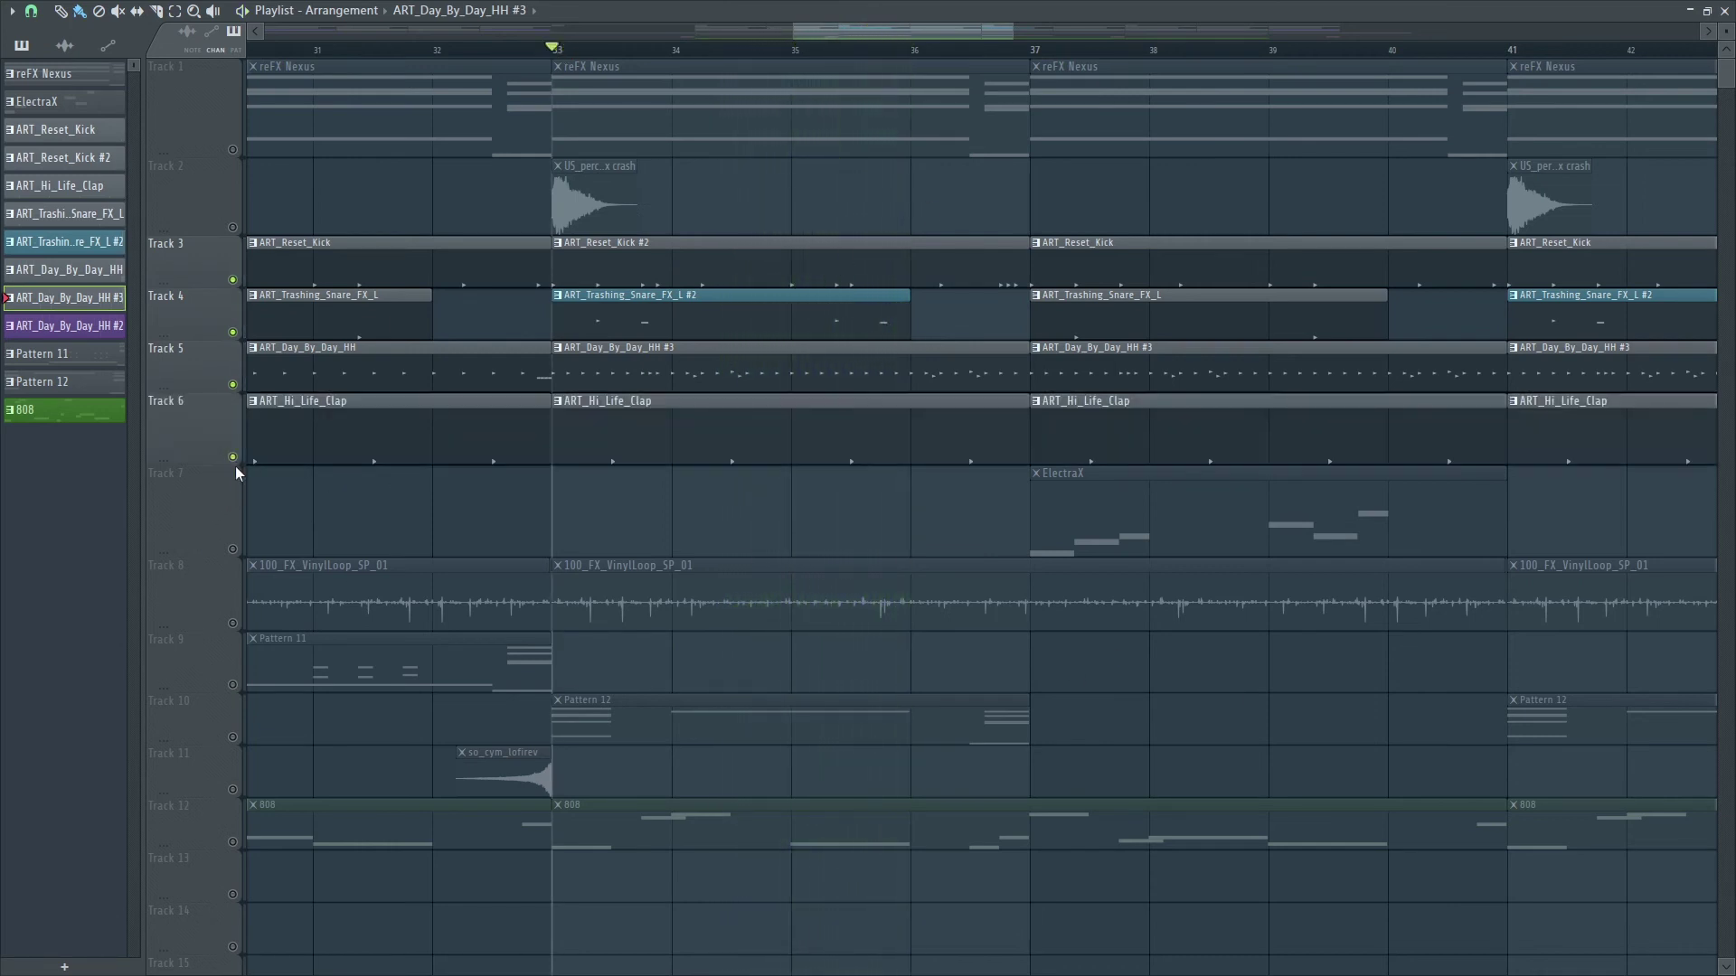
Step: Solo track 10, view the Omnisphere channel's Astral Phenomenon patch and play Pattern 12 on its own from bar 33
scroll(593, 404, down, 2)
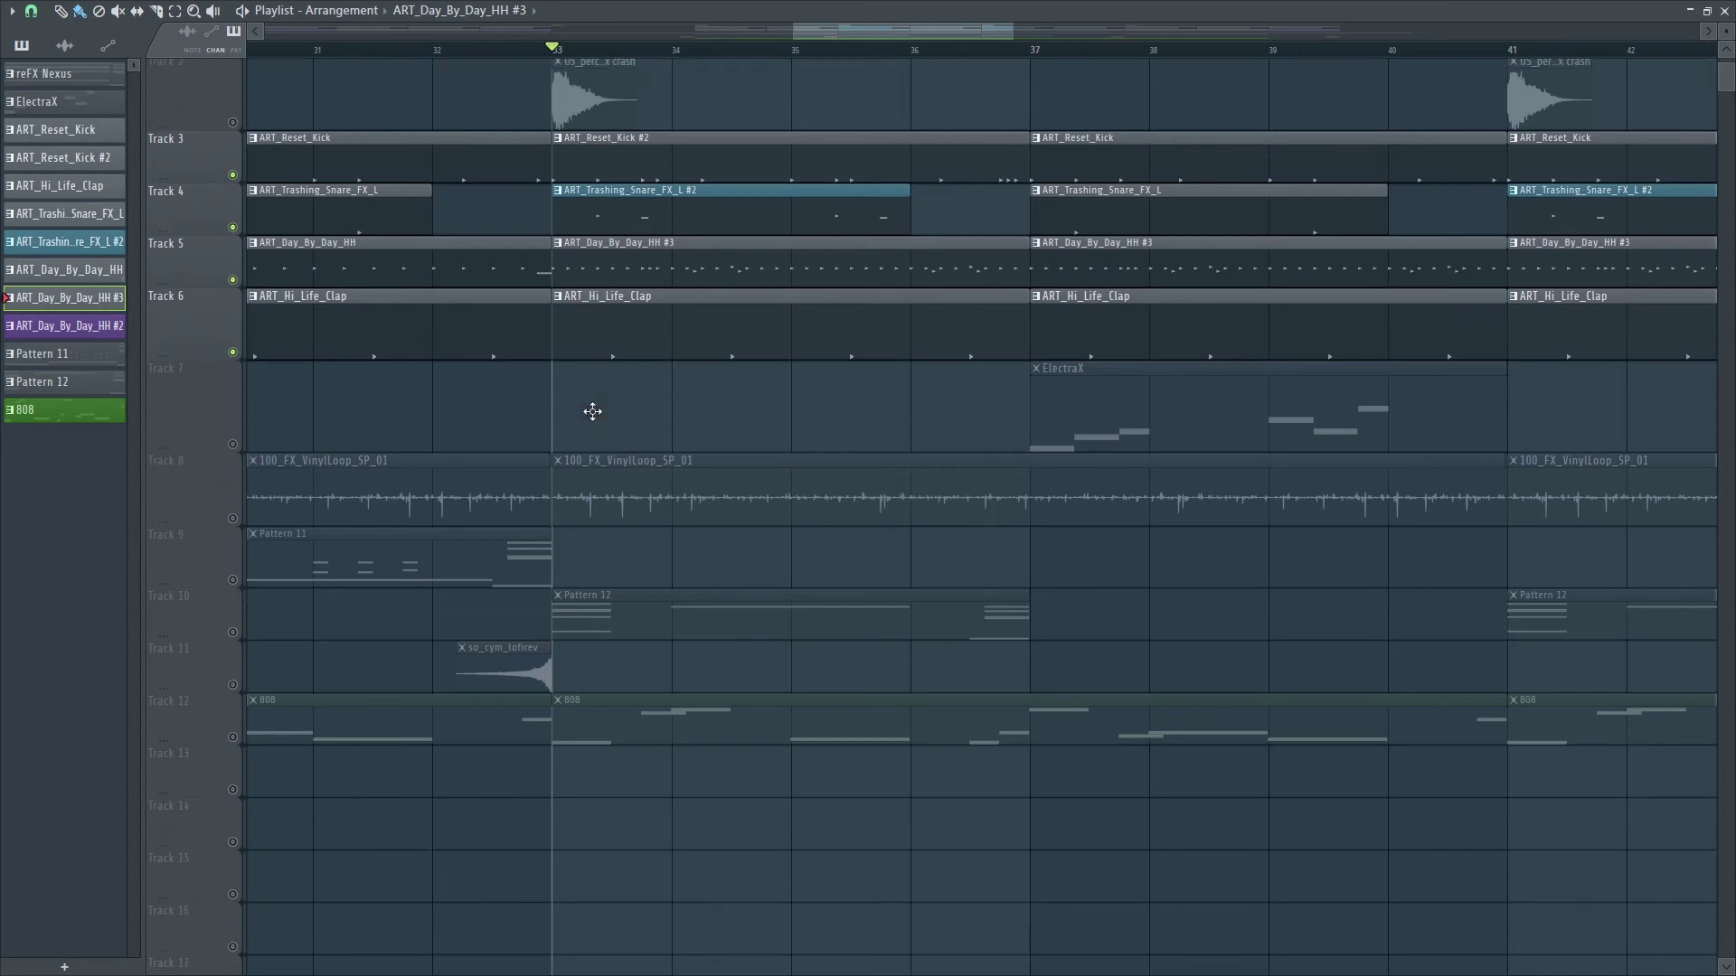
right_click(232, 633)
key(F6)
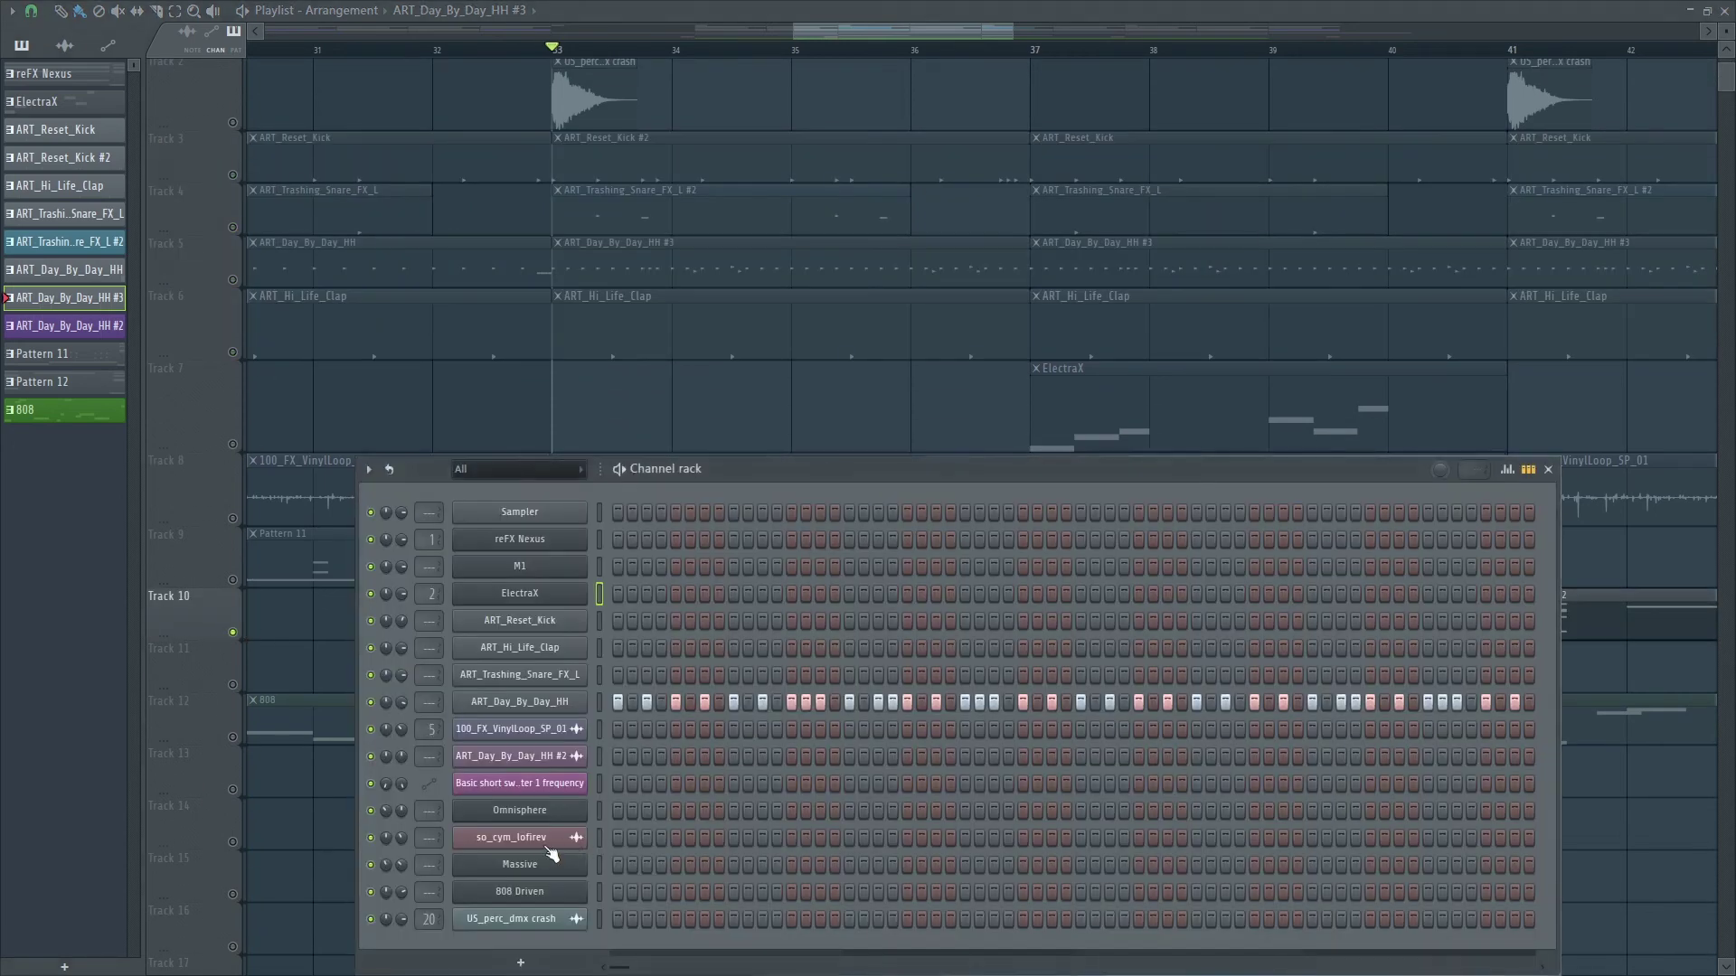
click(527, 810)
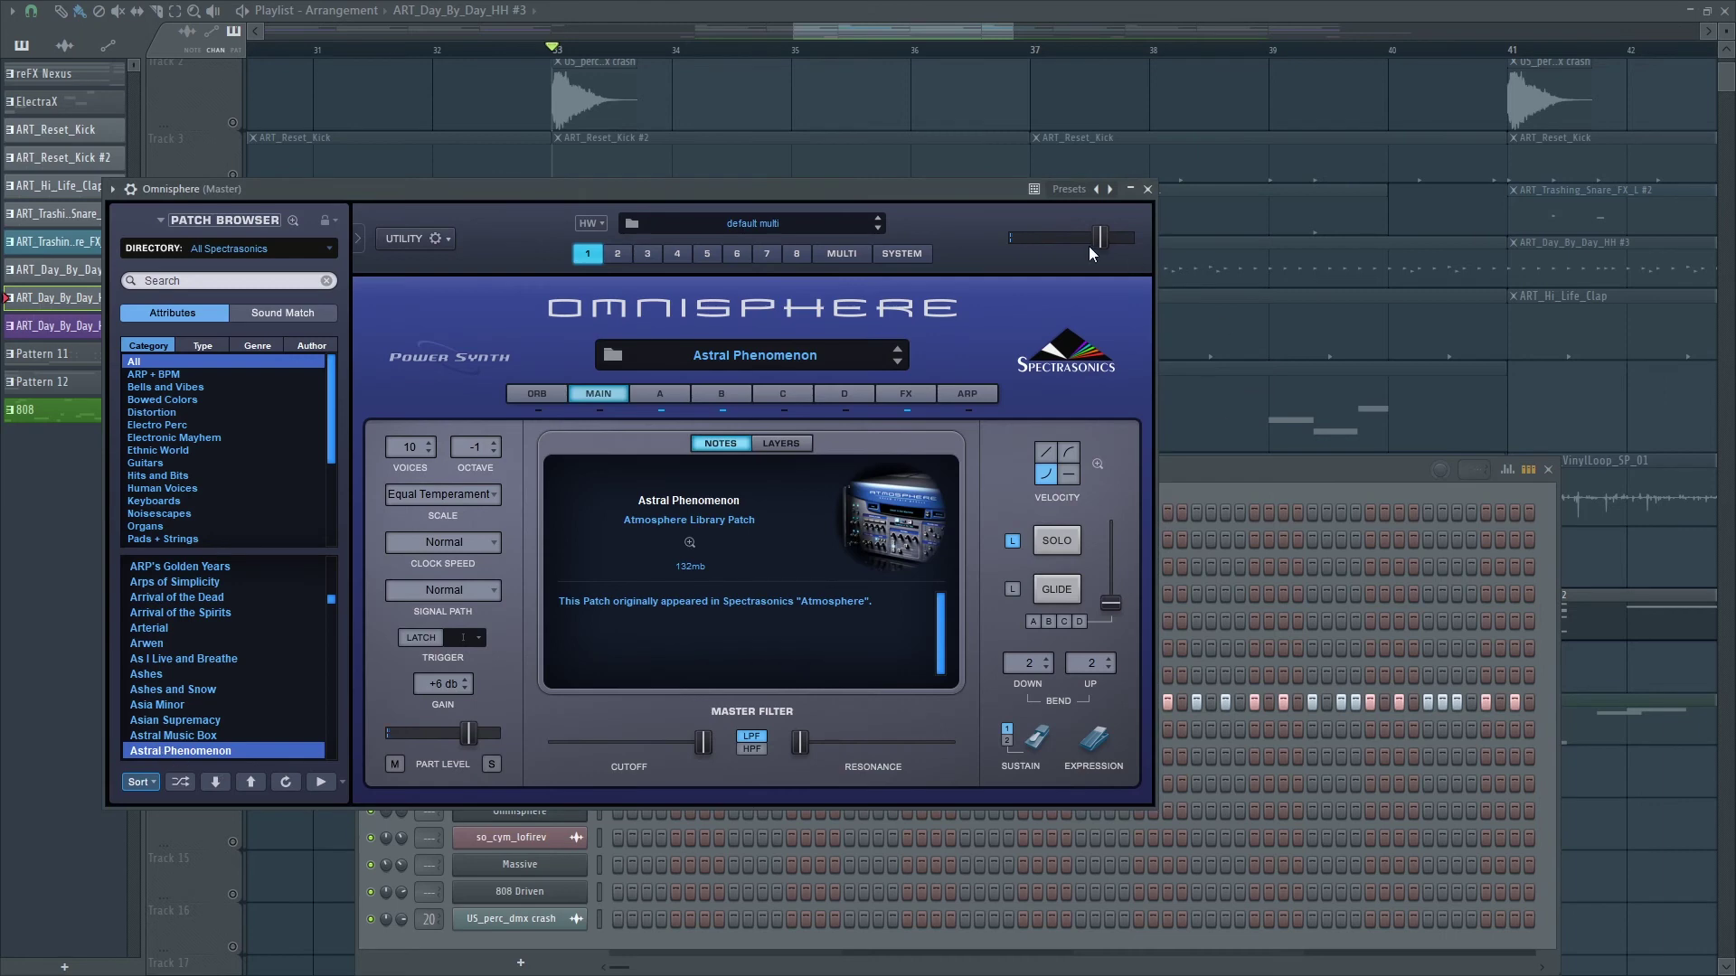
click(1147, 189)
click(1547, 469)
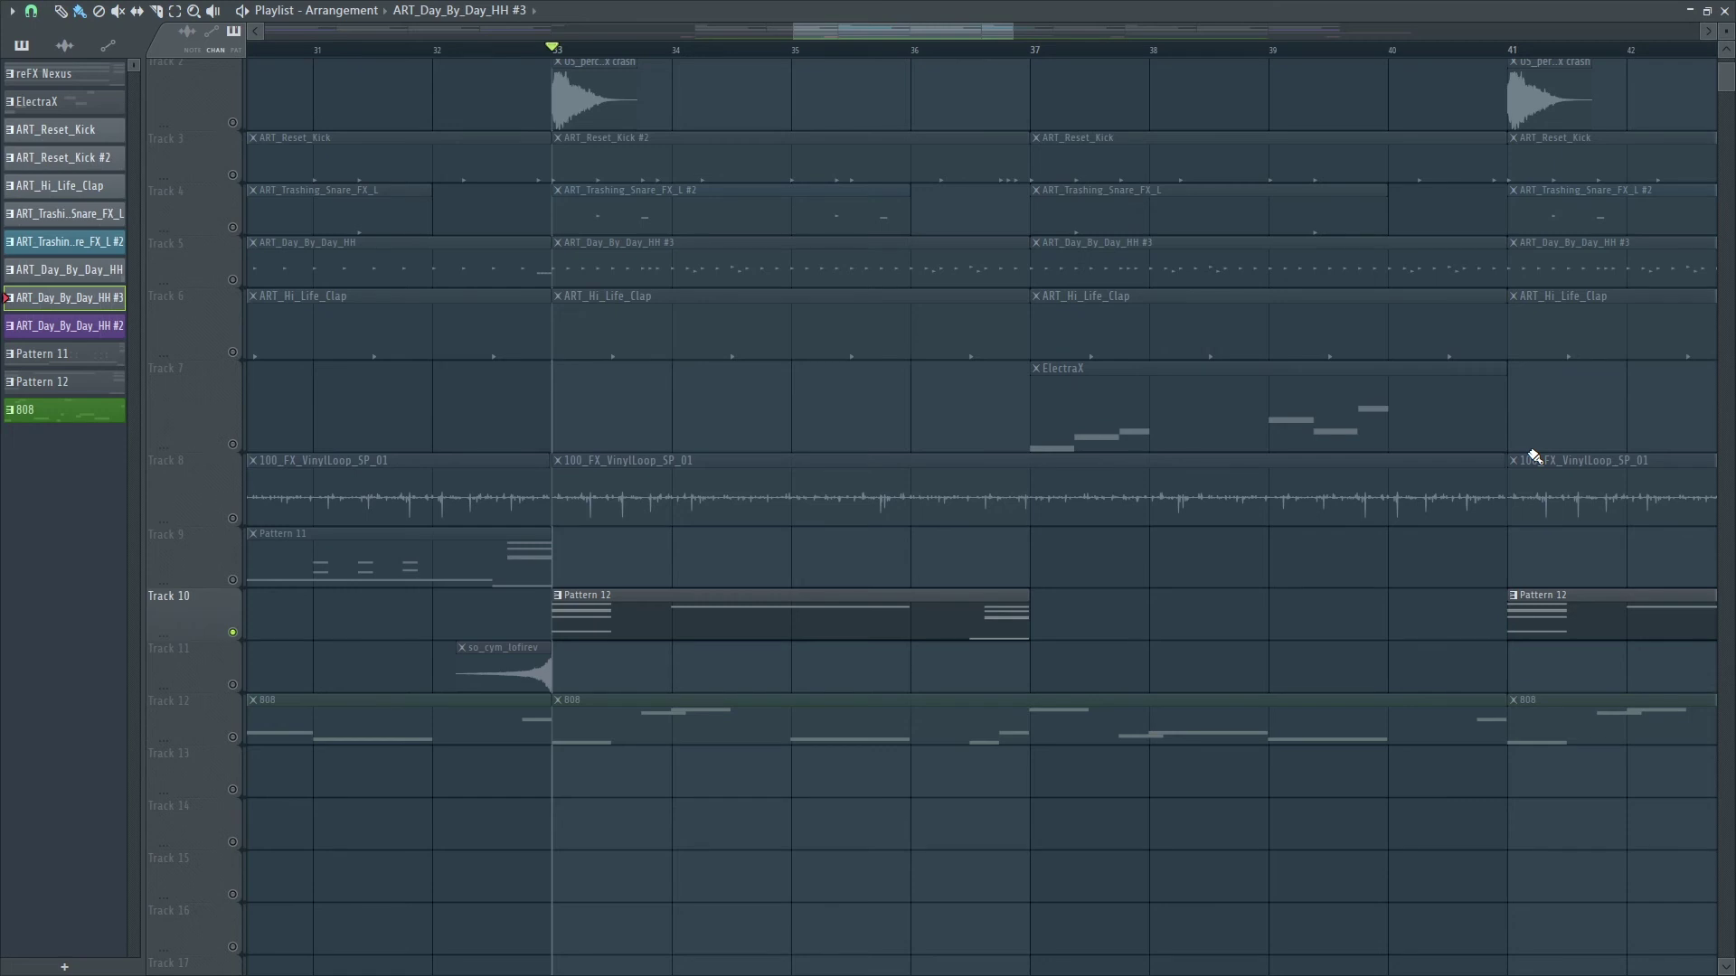
key(space)
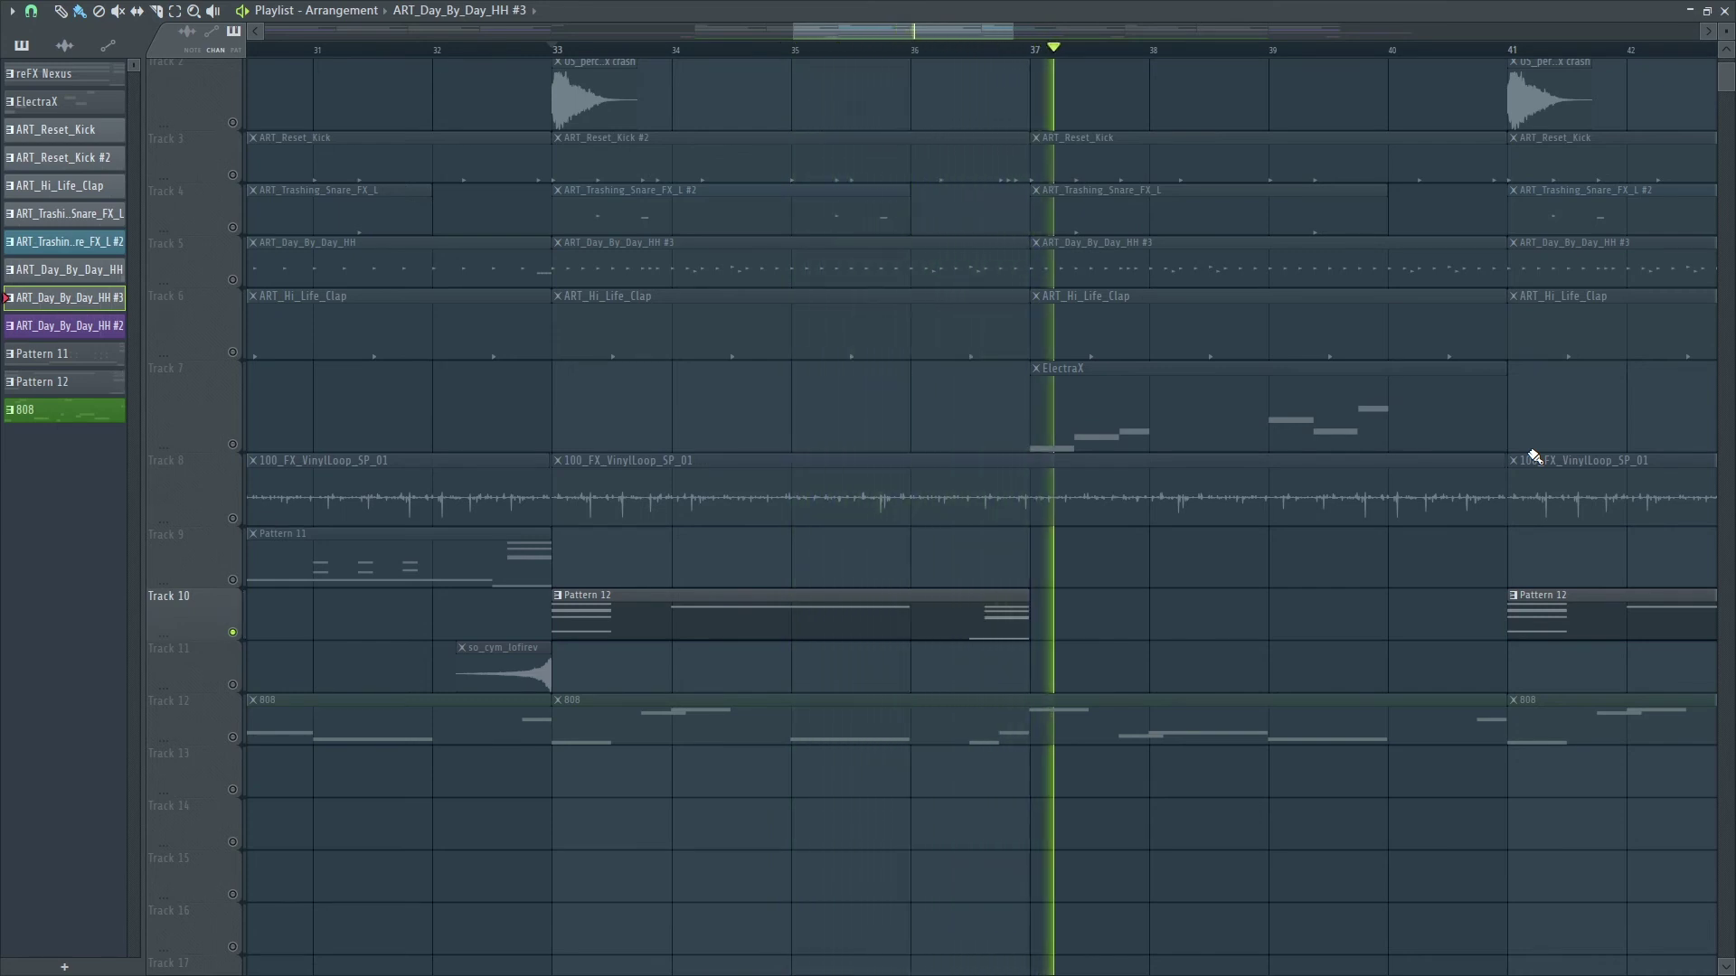
key(space)
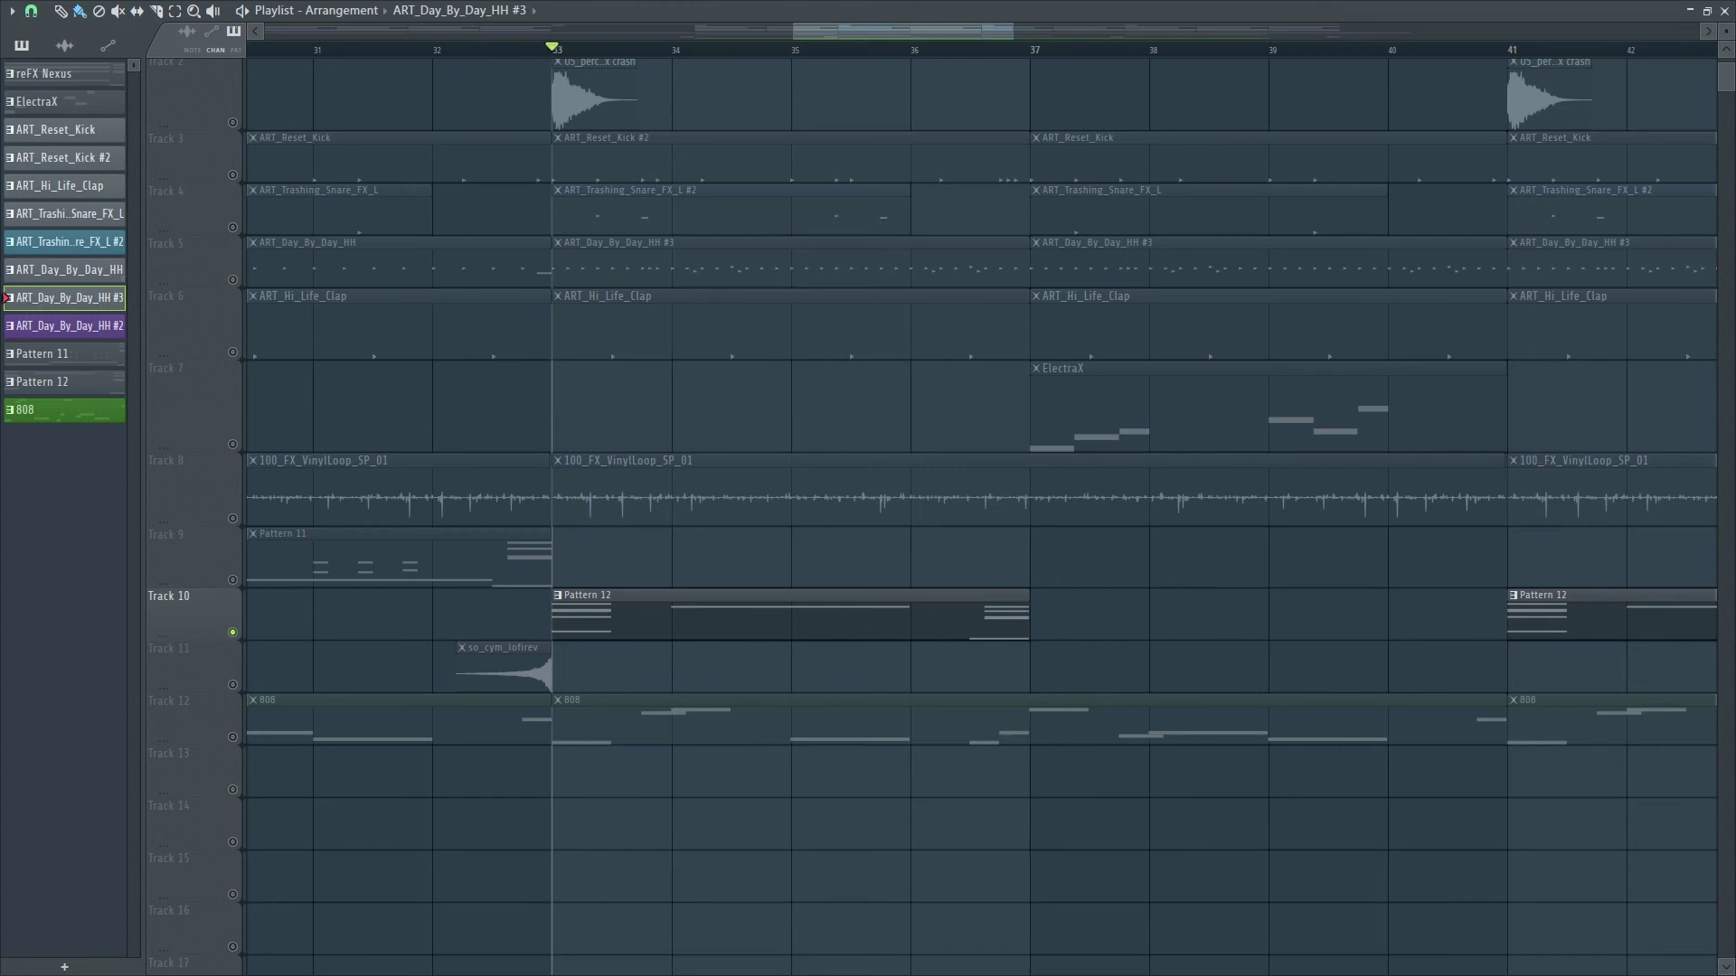
Step: View the ElectraX channel's Morph2 BT preset and play the ElectraX melody on track 7 from bar 37
drag(909, 49, 1085, 50)
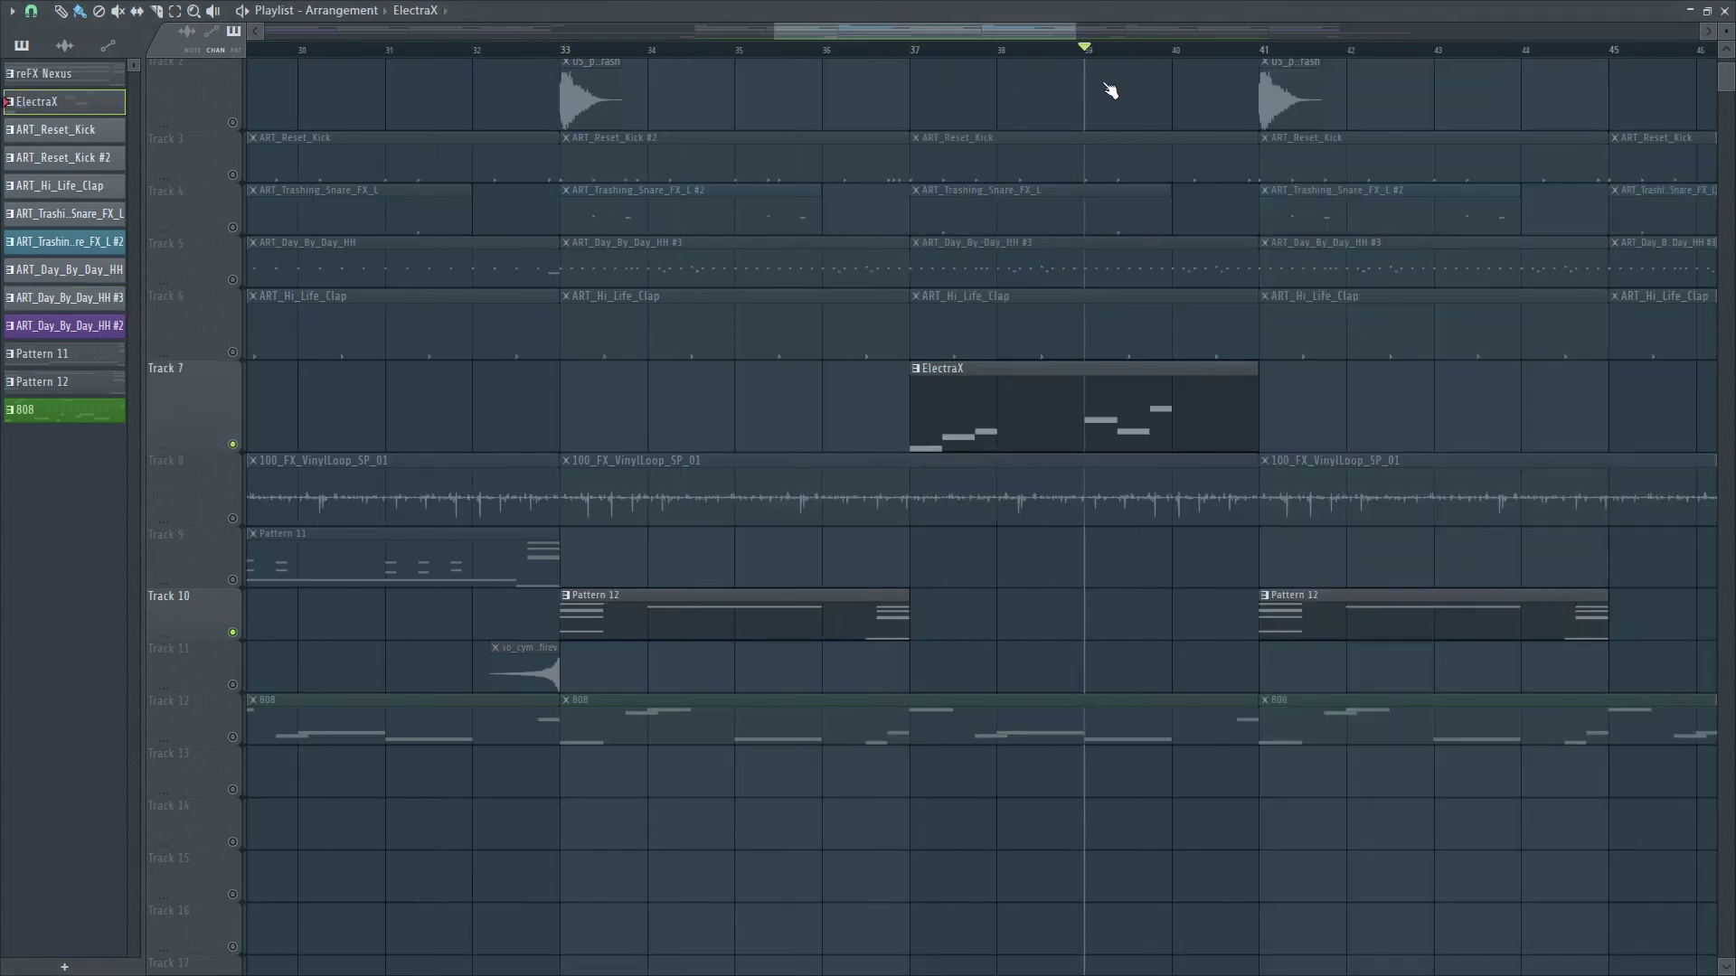
key(space)
key(F6)
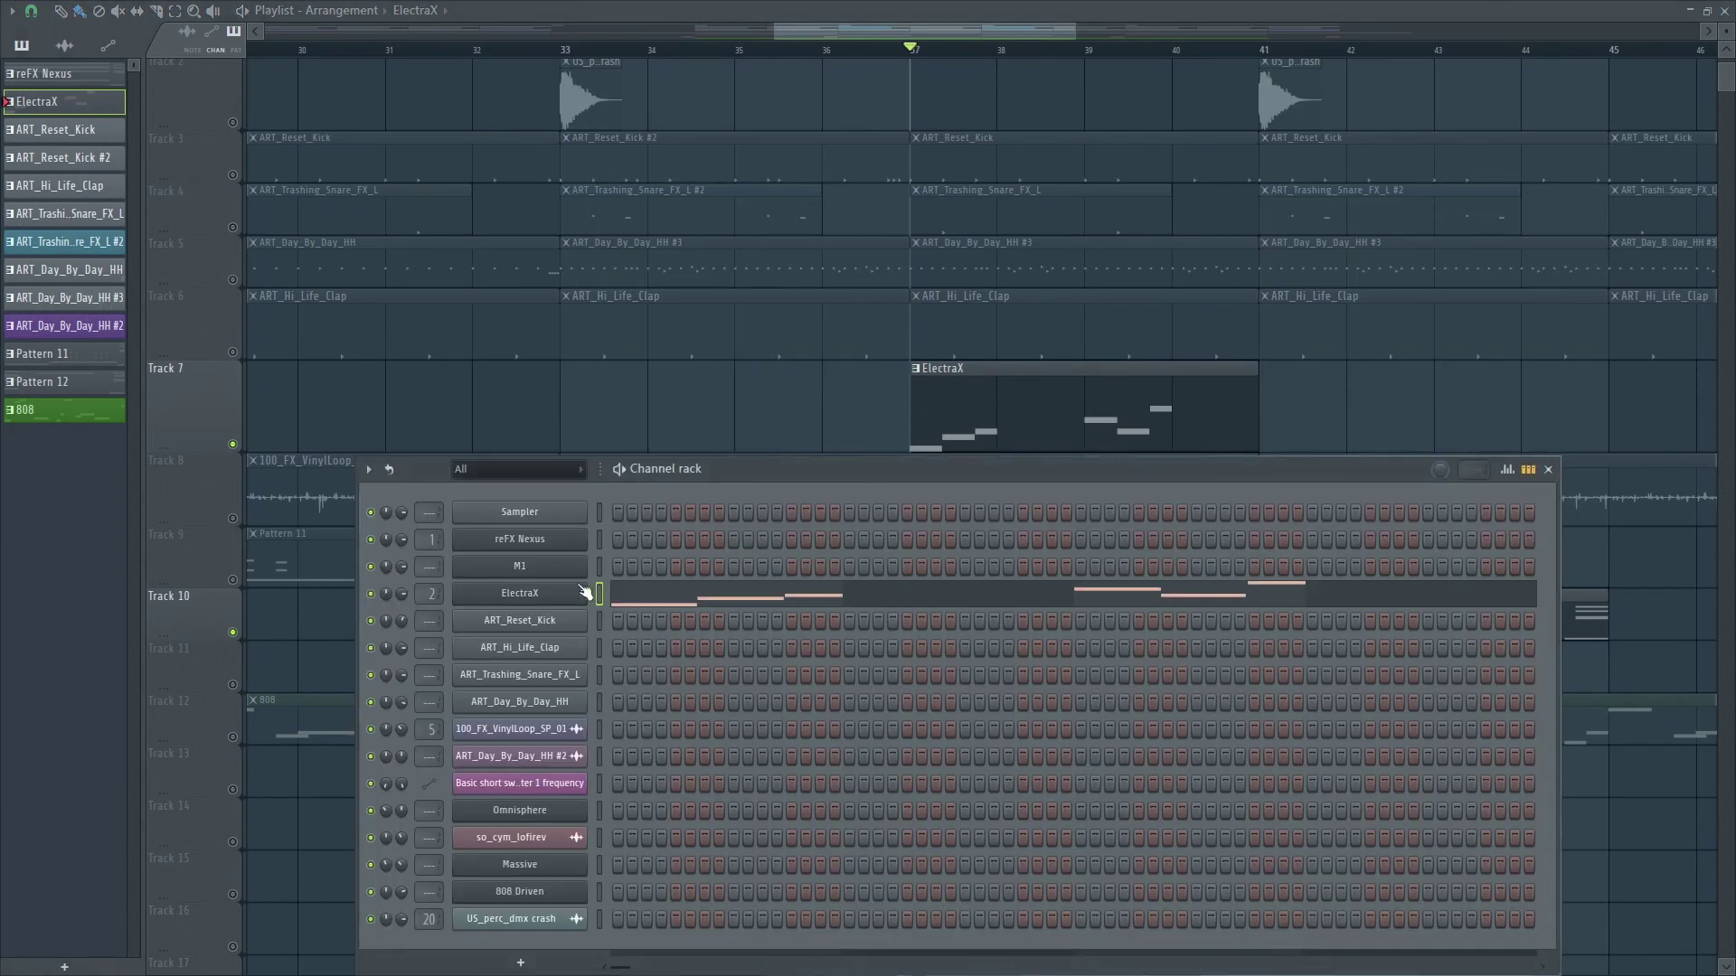
click(529, 599)
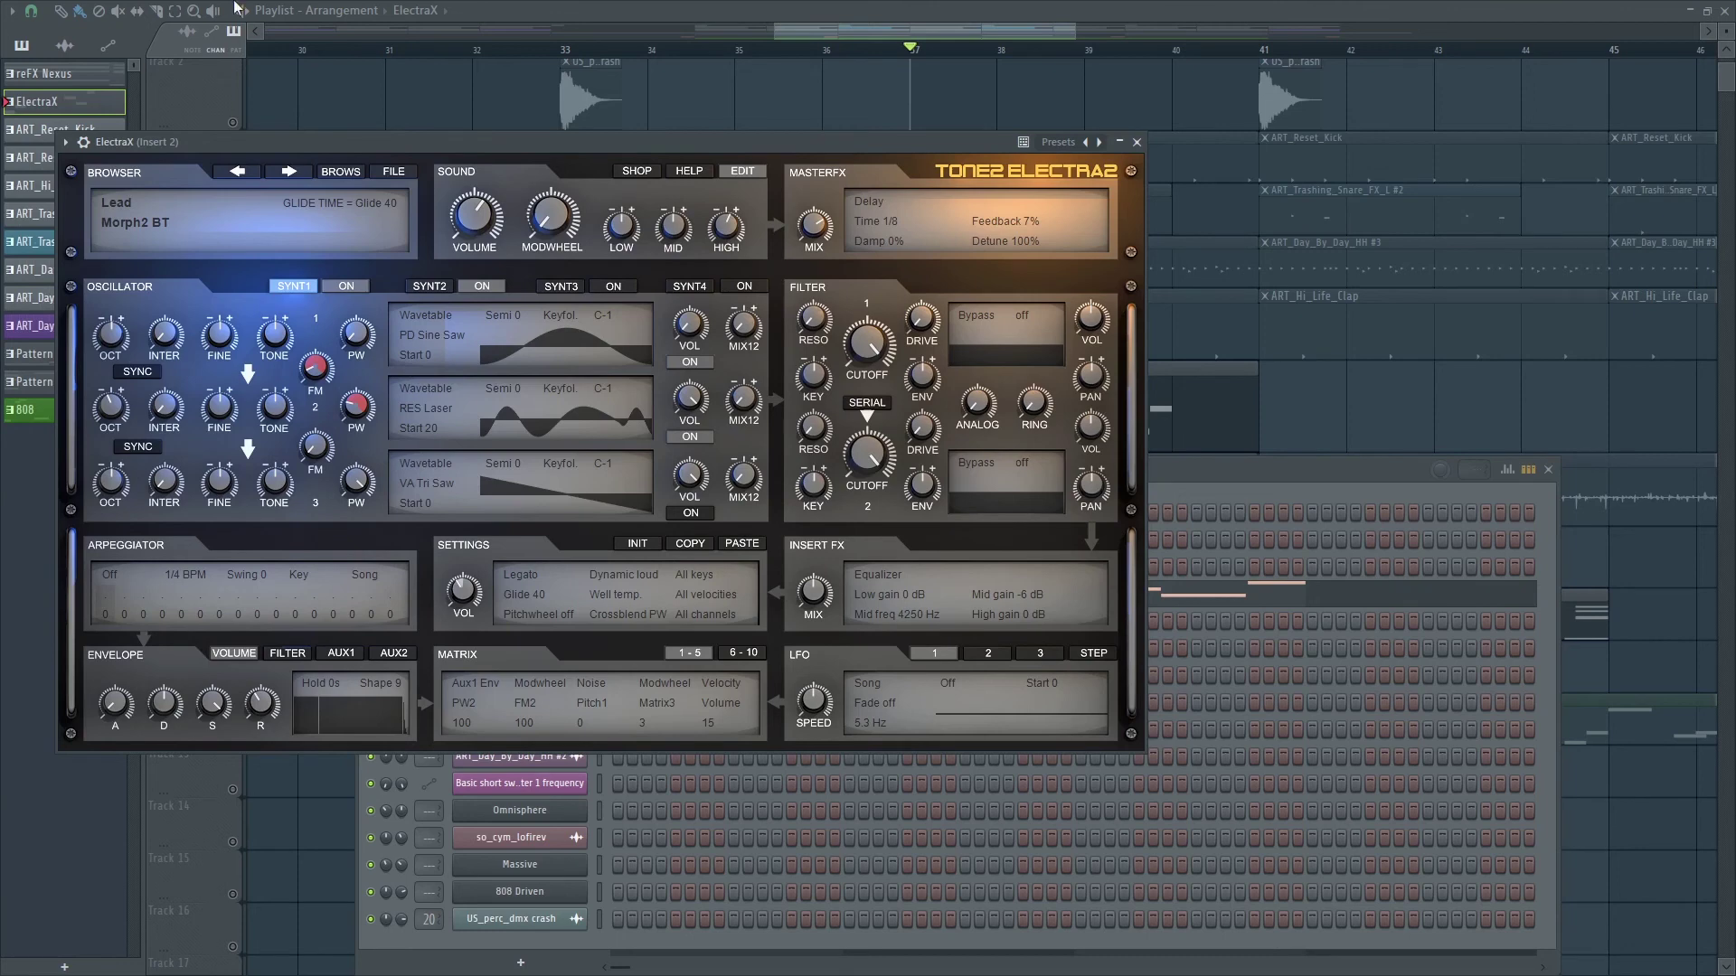
click(1137, 142)
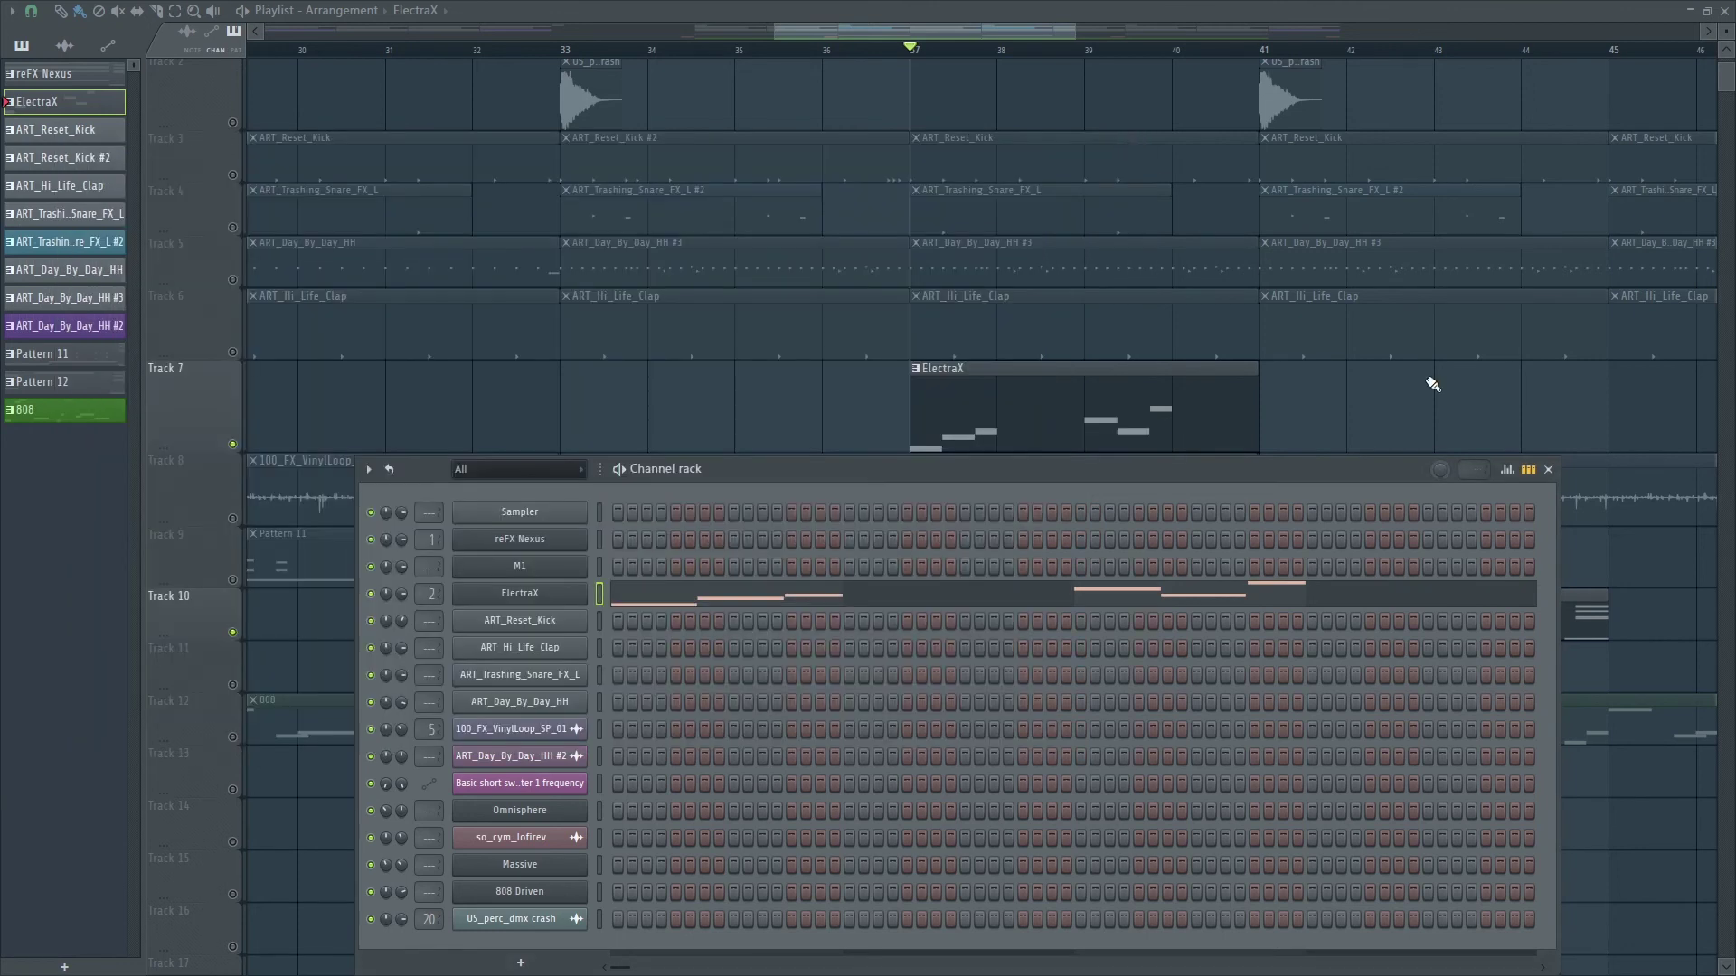
click(1547, 470)
key(space)
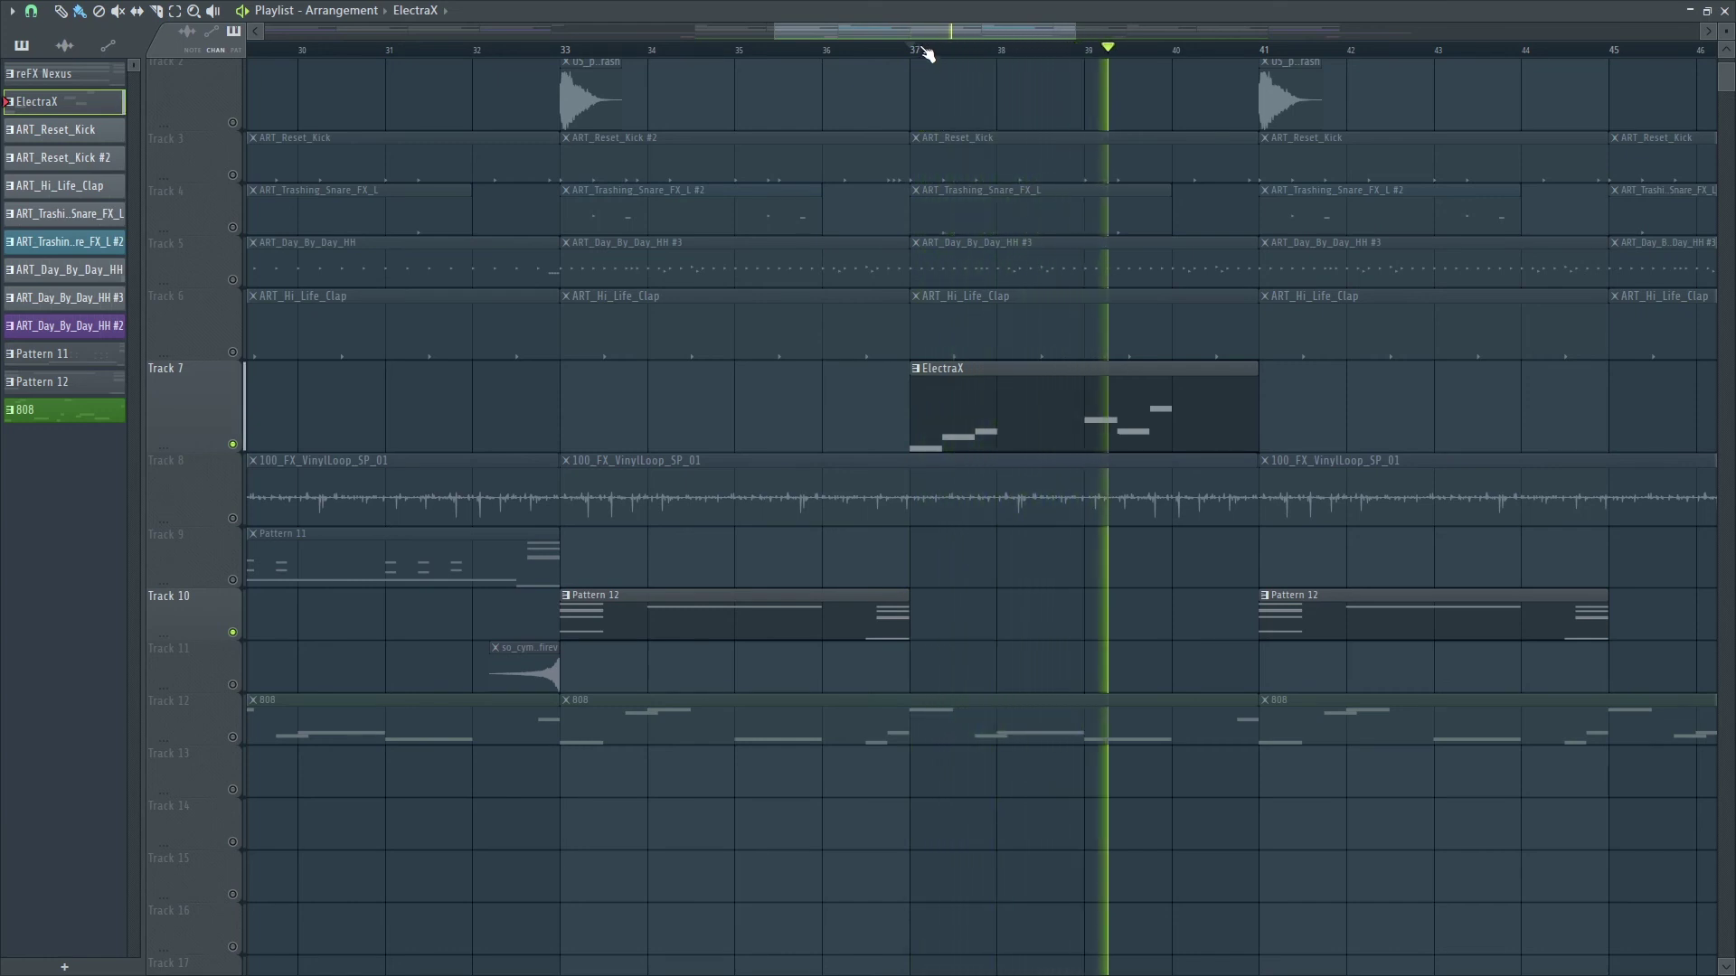
key(space)
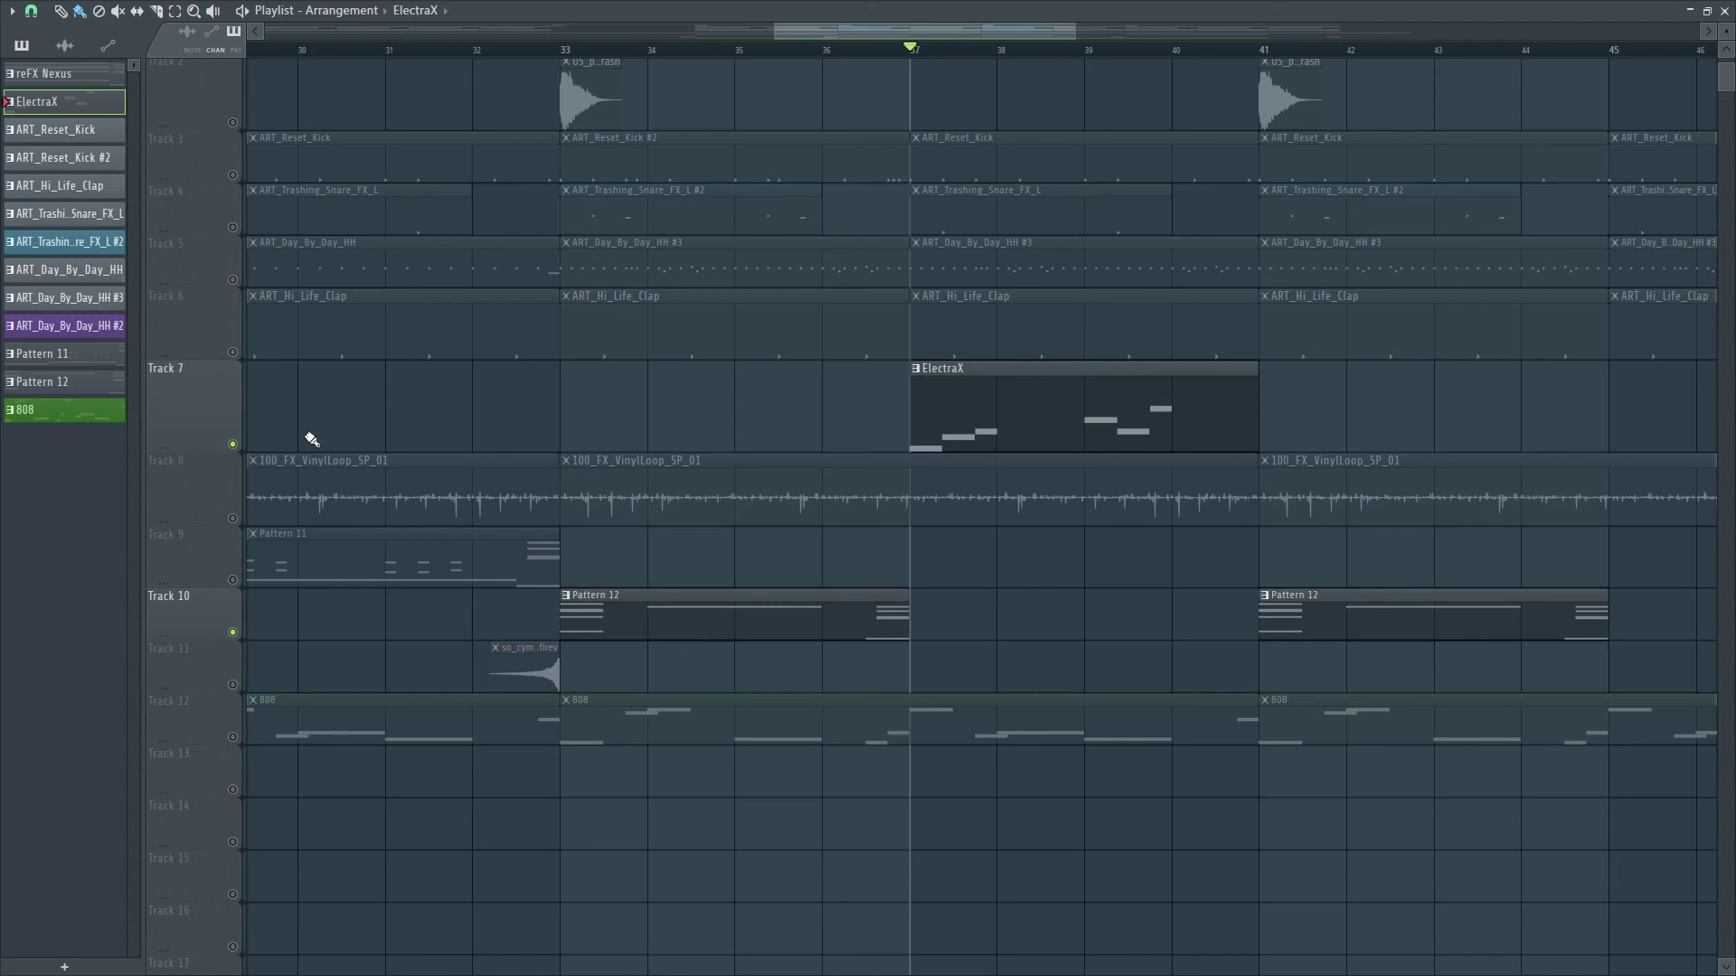
Step: Unmute all tracks and play the full arrangement from bar 31 through the section after bar 41
click(242, 646)
right_click(234, 633)
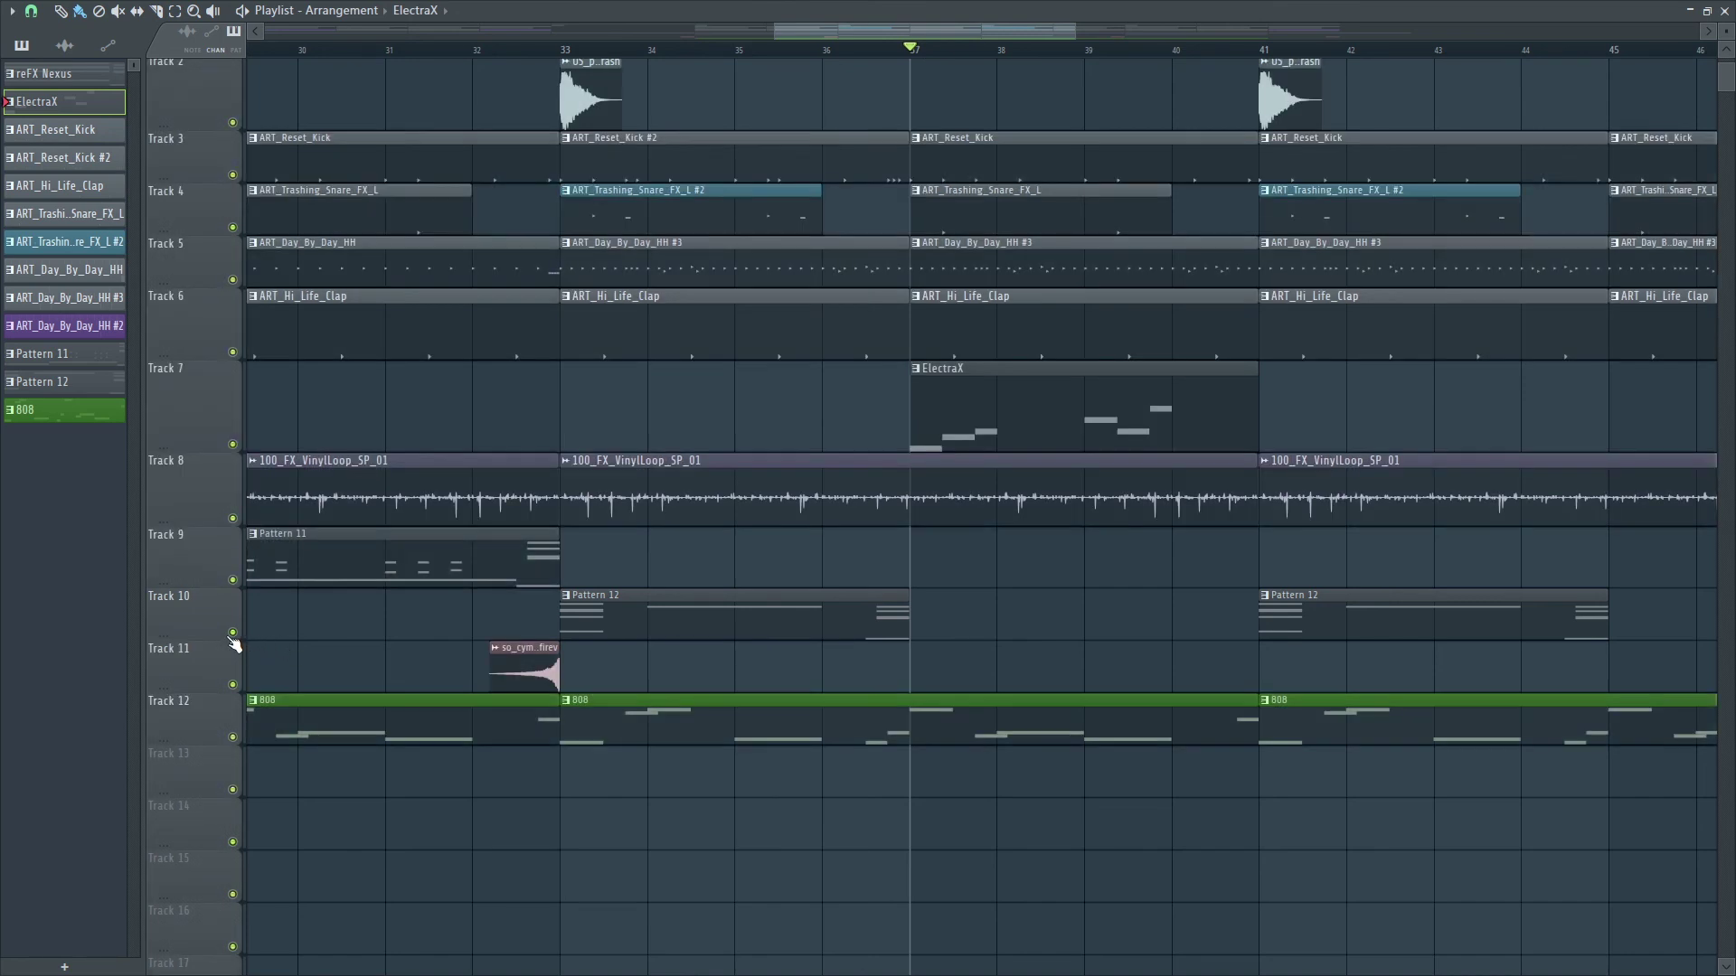
drag(910, 45, 472, 45)
scroll(448, 199, left, 3)
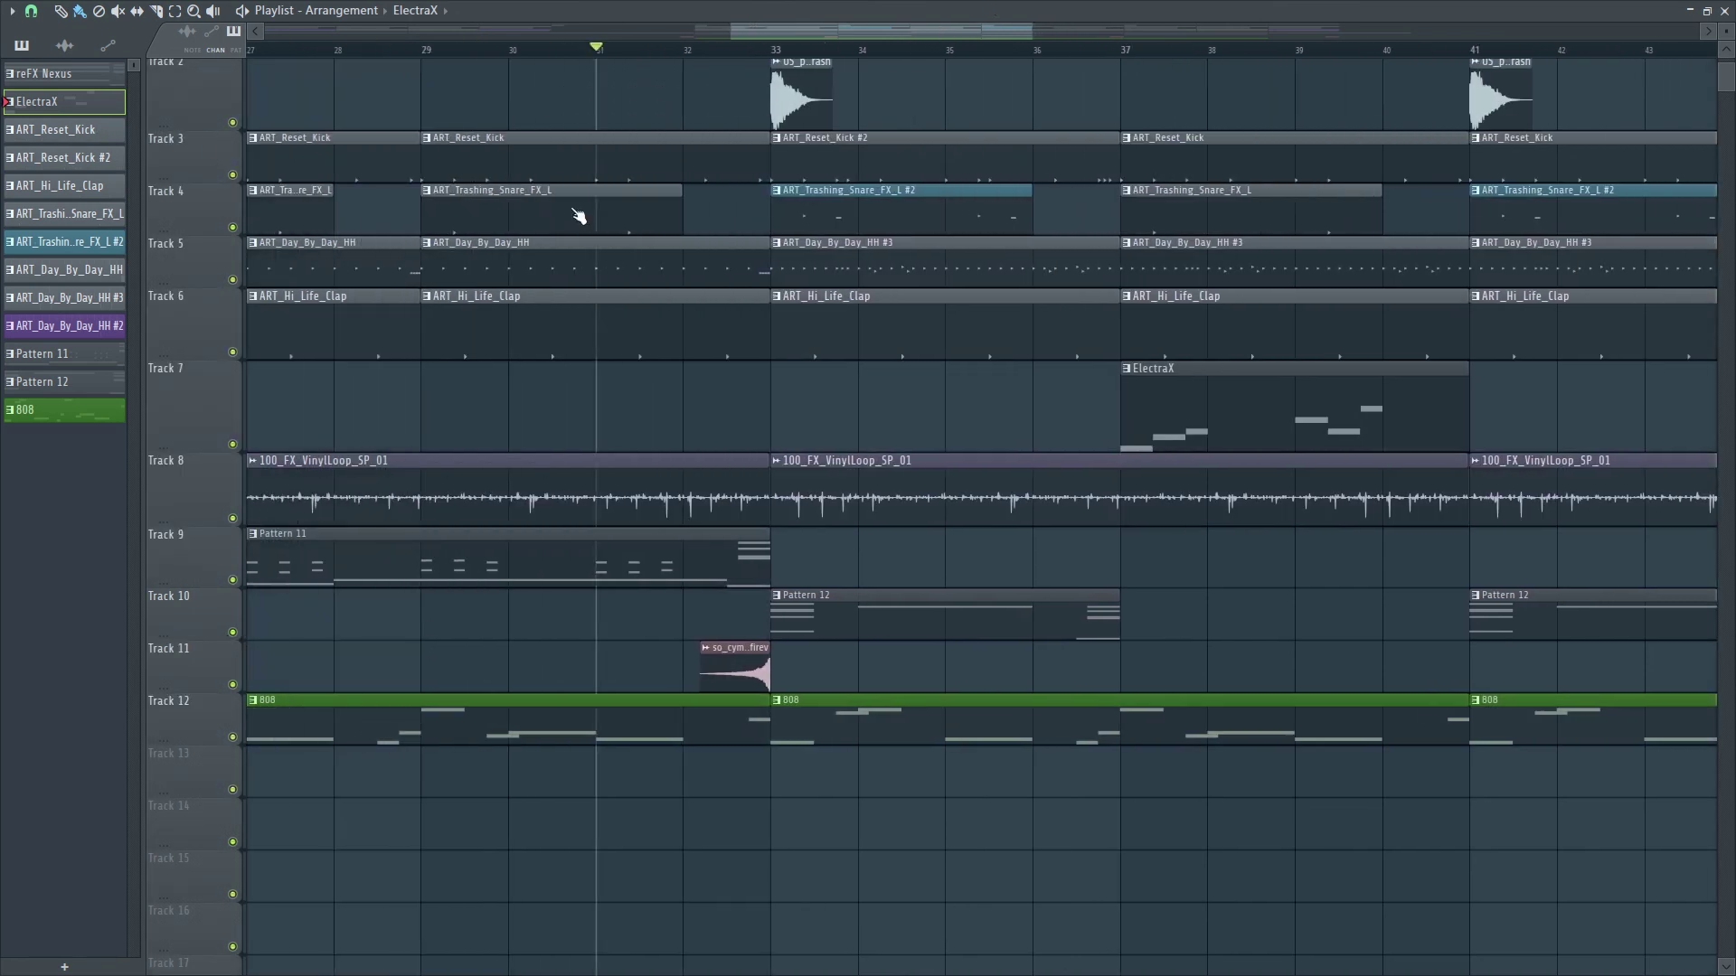
key(space)
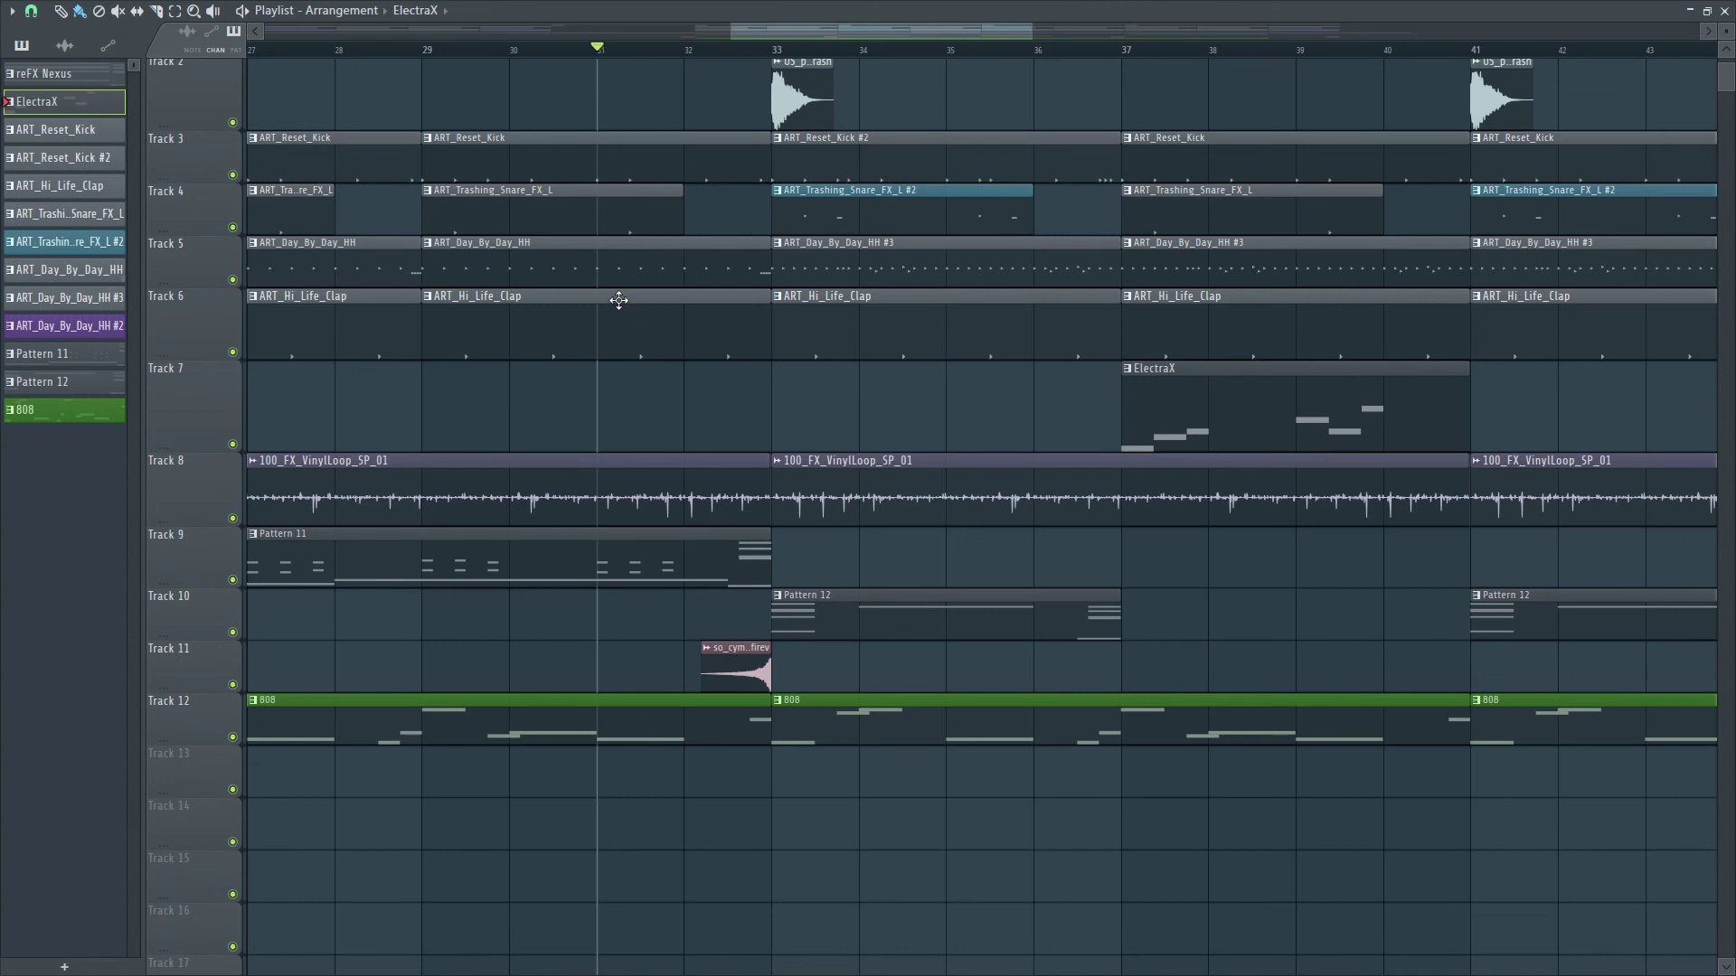
scroll(618, 300, up, 2)
key(space)
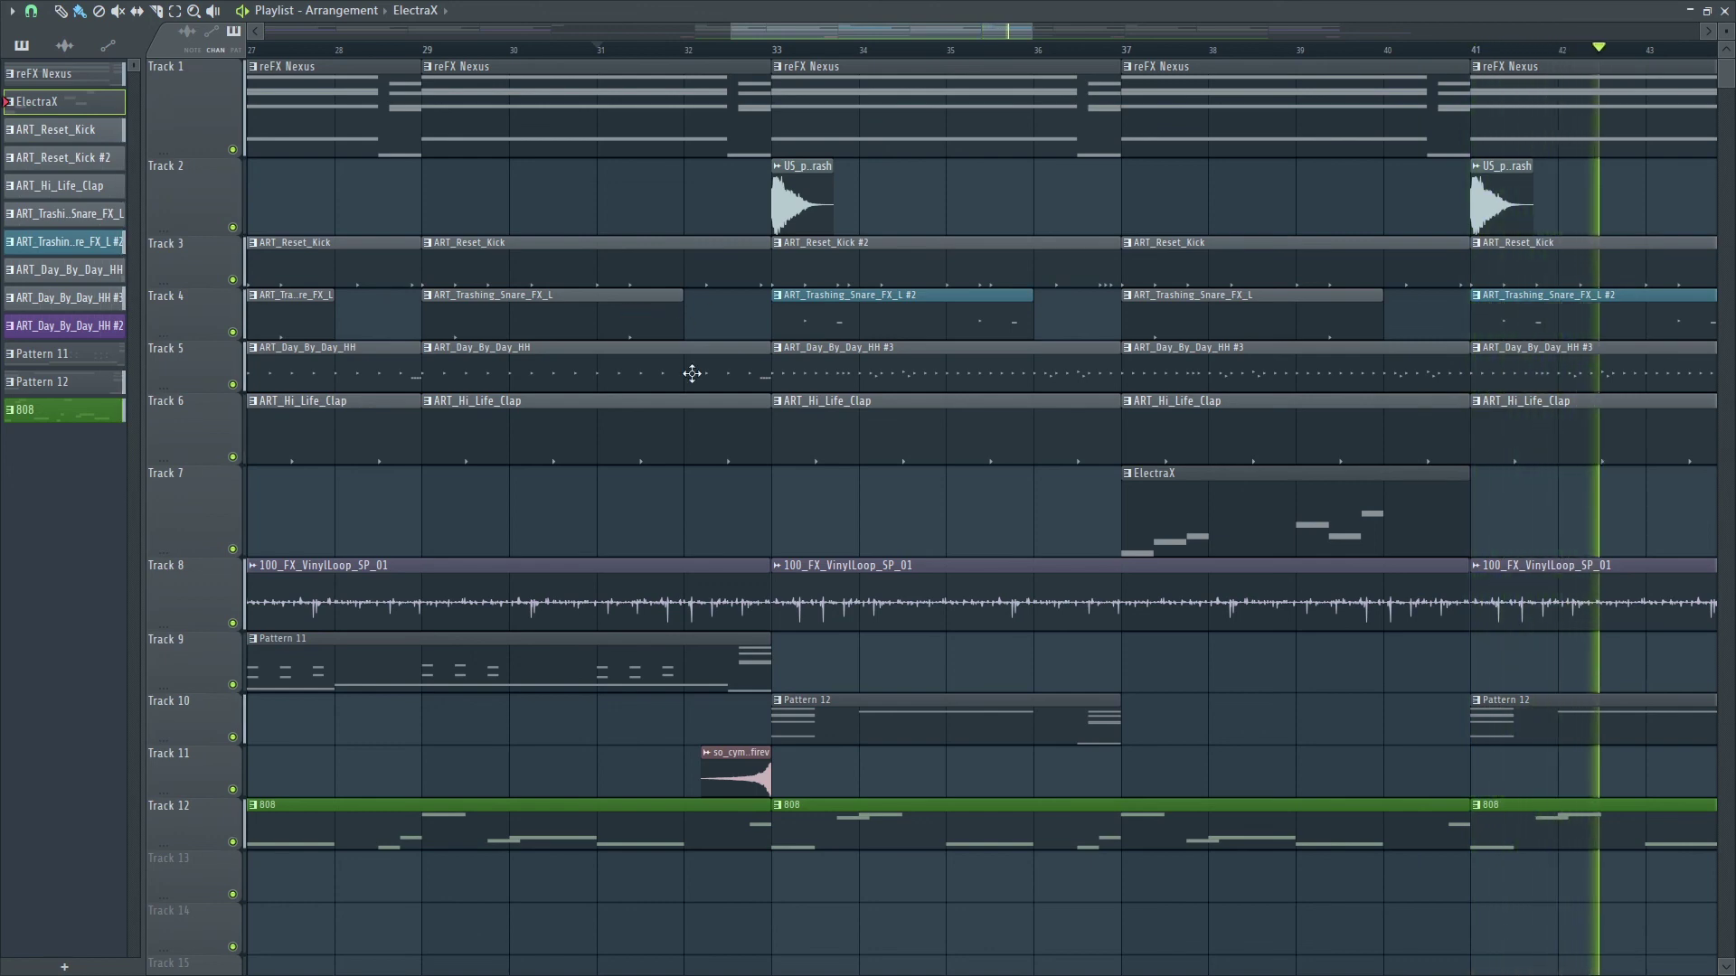
scroll(692, 373, down, 2)
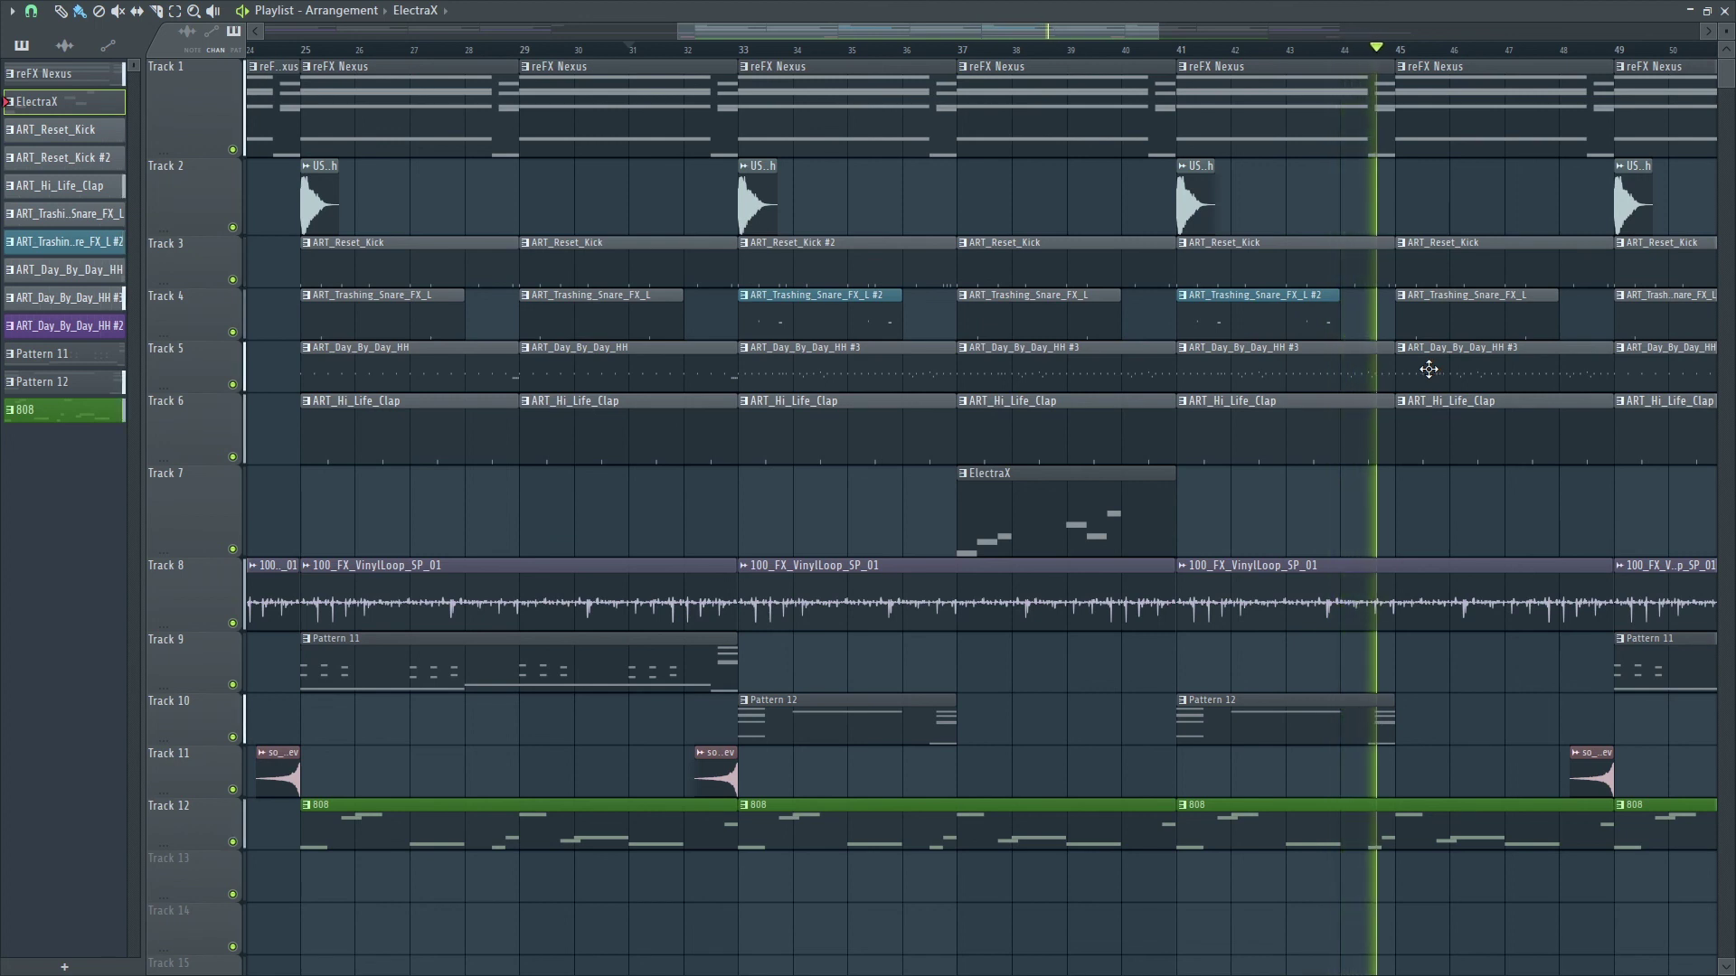
key(space)
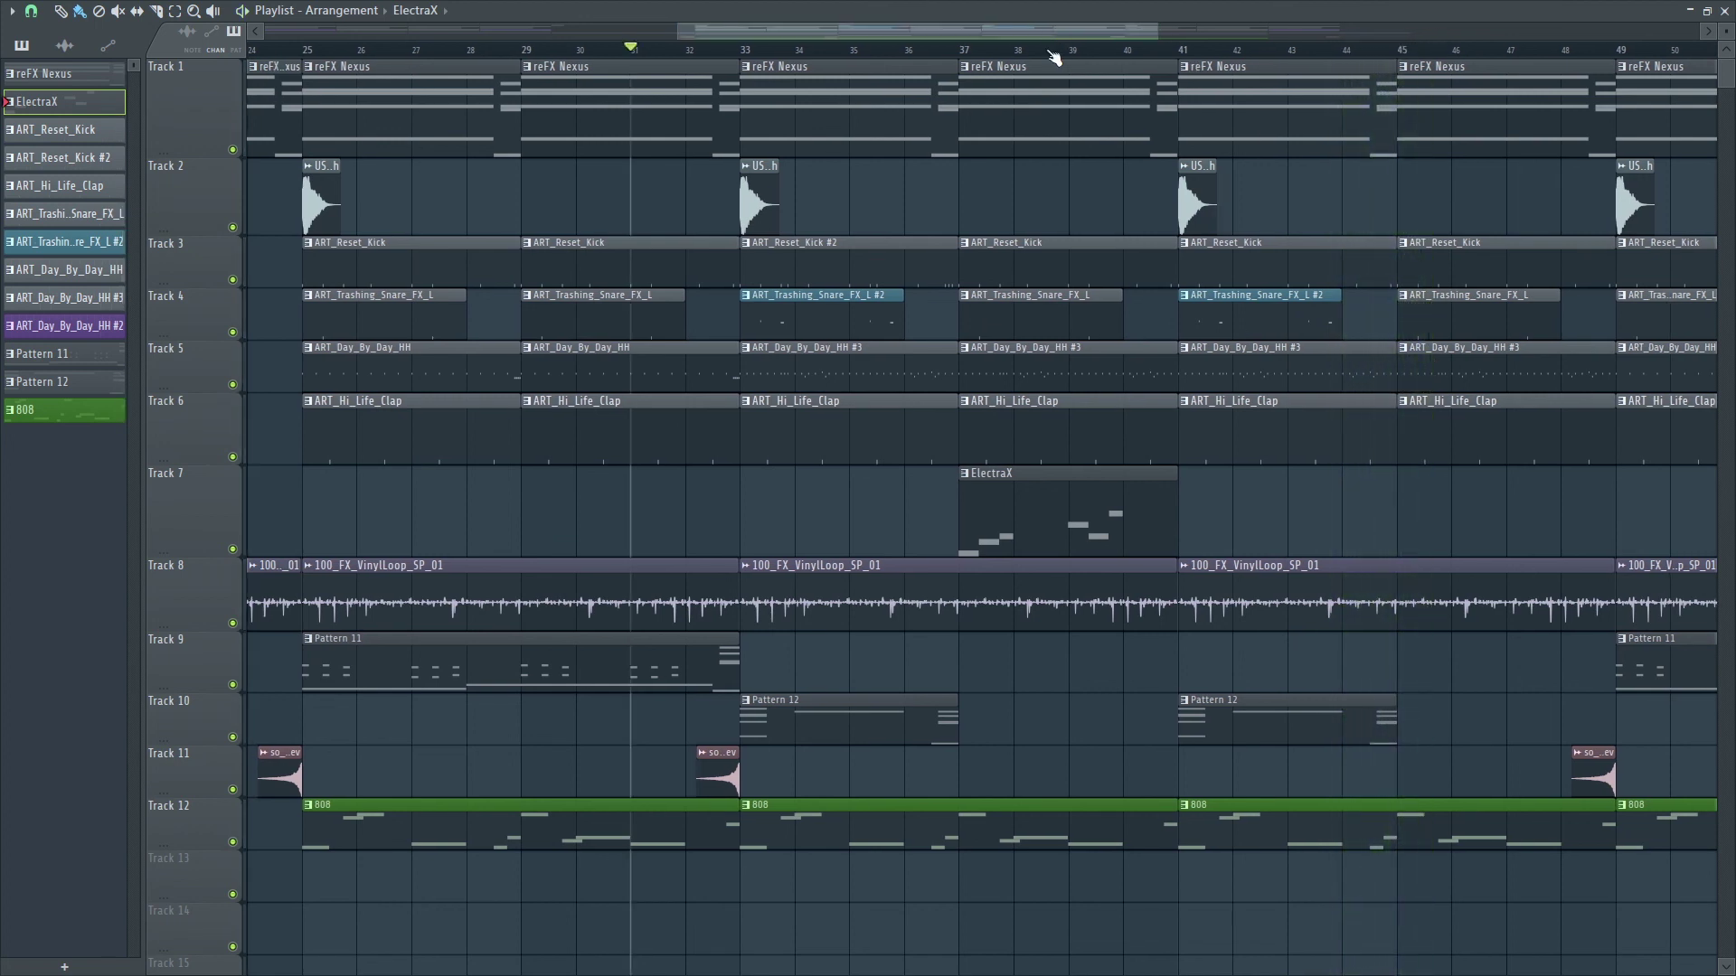
Step: Place the playhead at the arrangement's end at bar 61, check the song position time and return to the maximized playlist
scroll(1053, 57, down, 3)
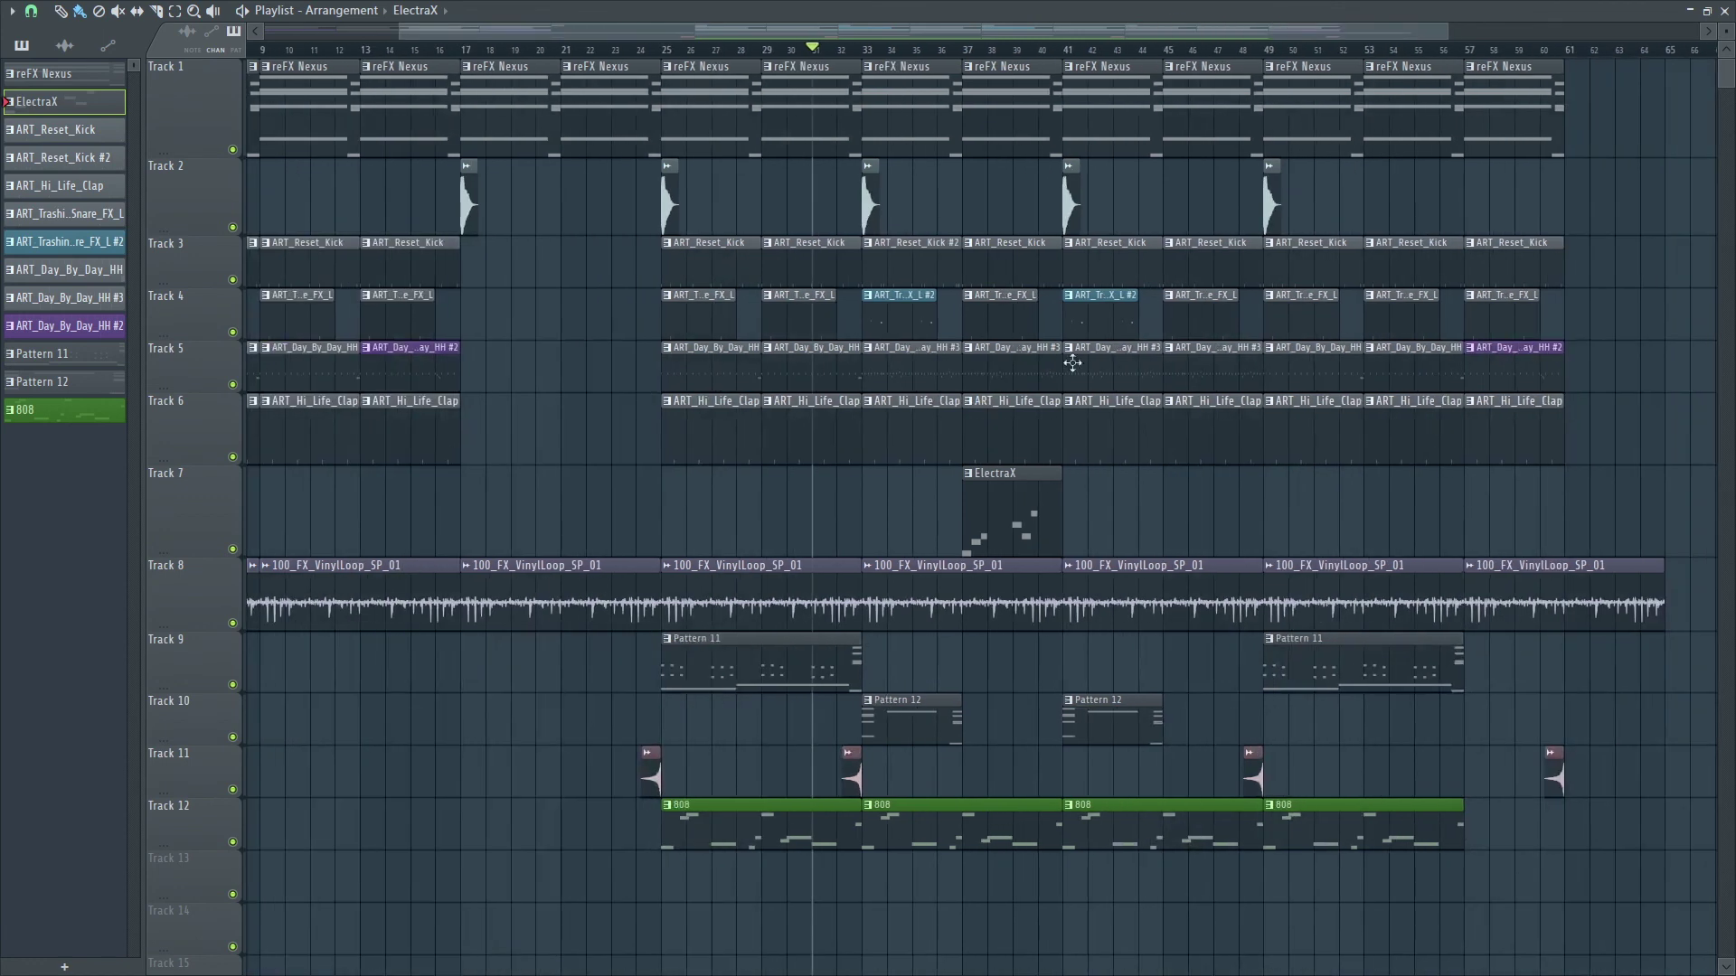
click(1565, 49)
click(1707, 10)
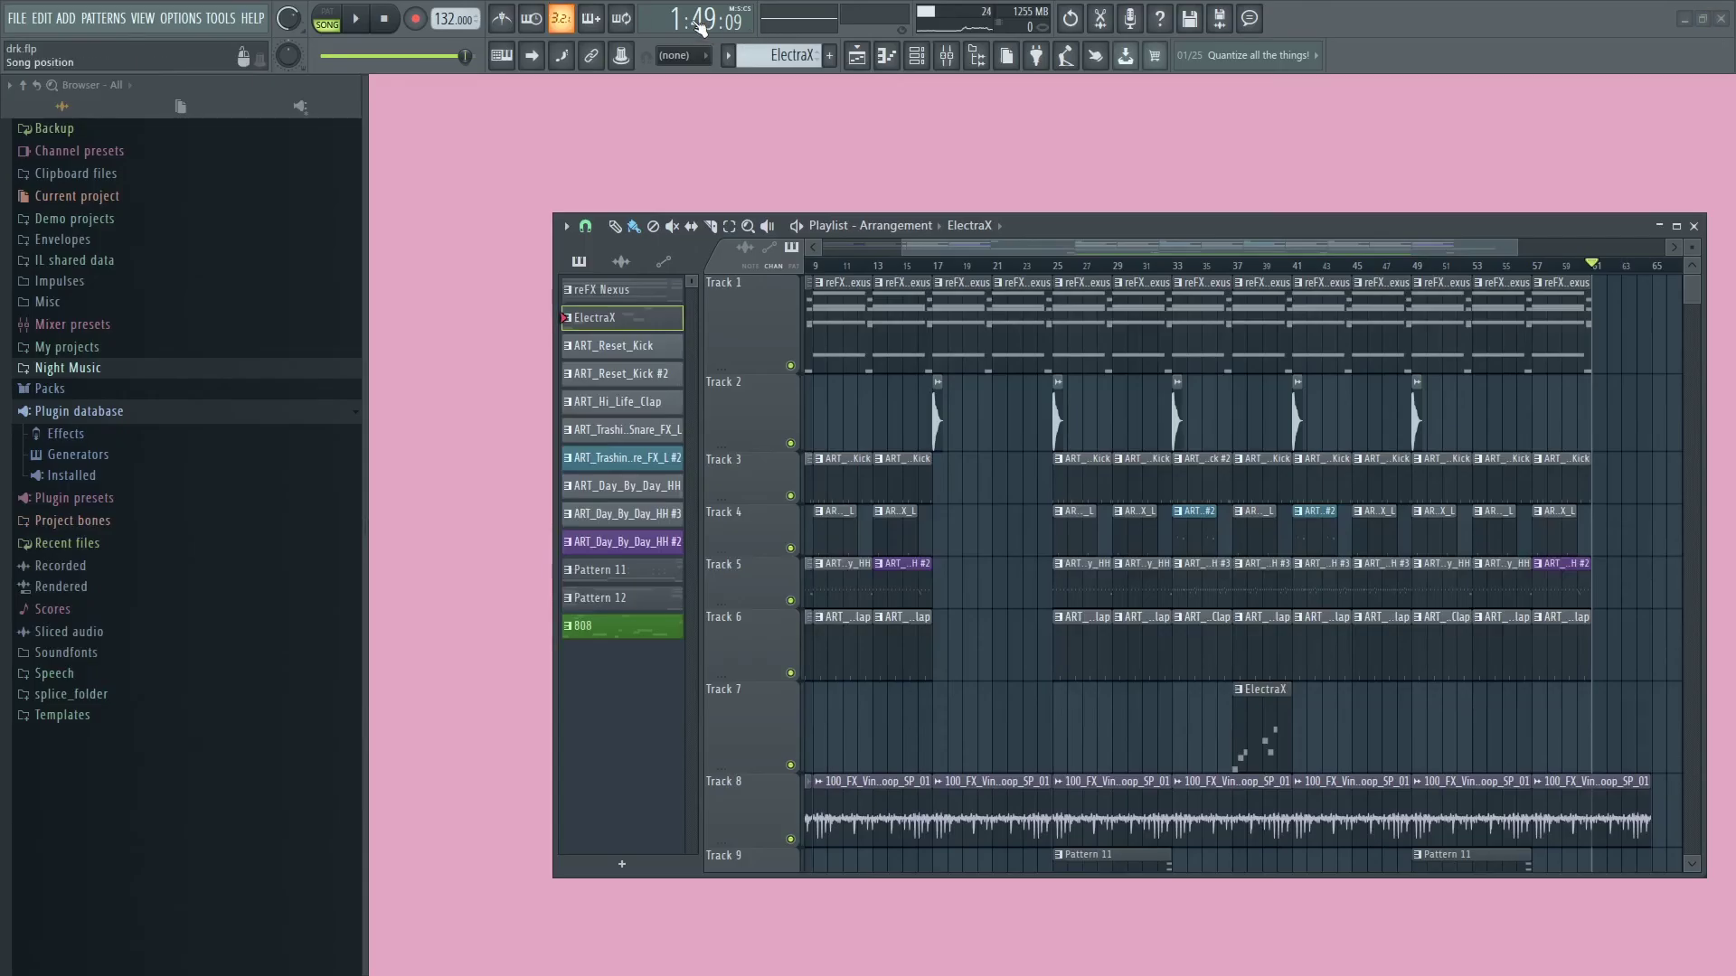
click(1676, 226)
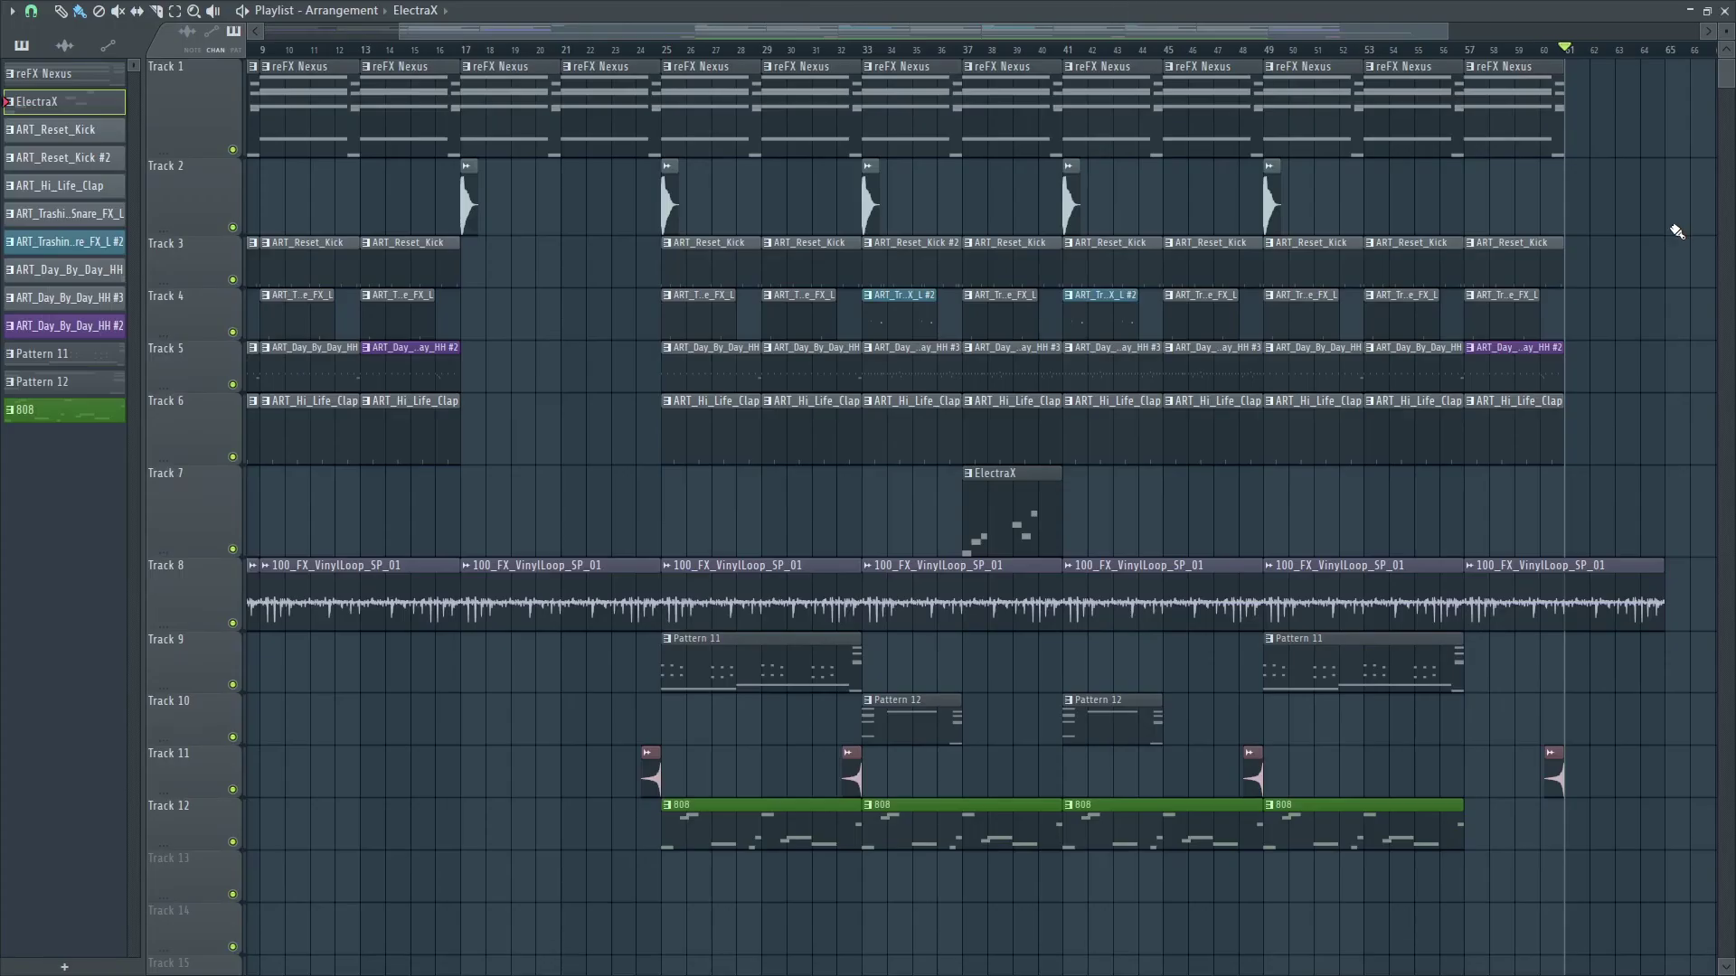